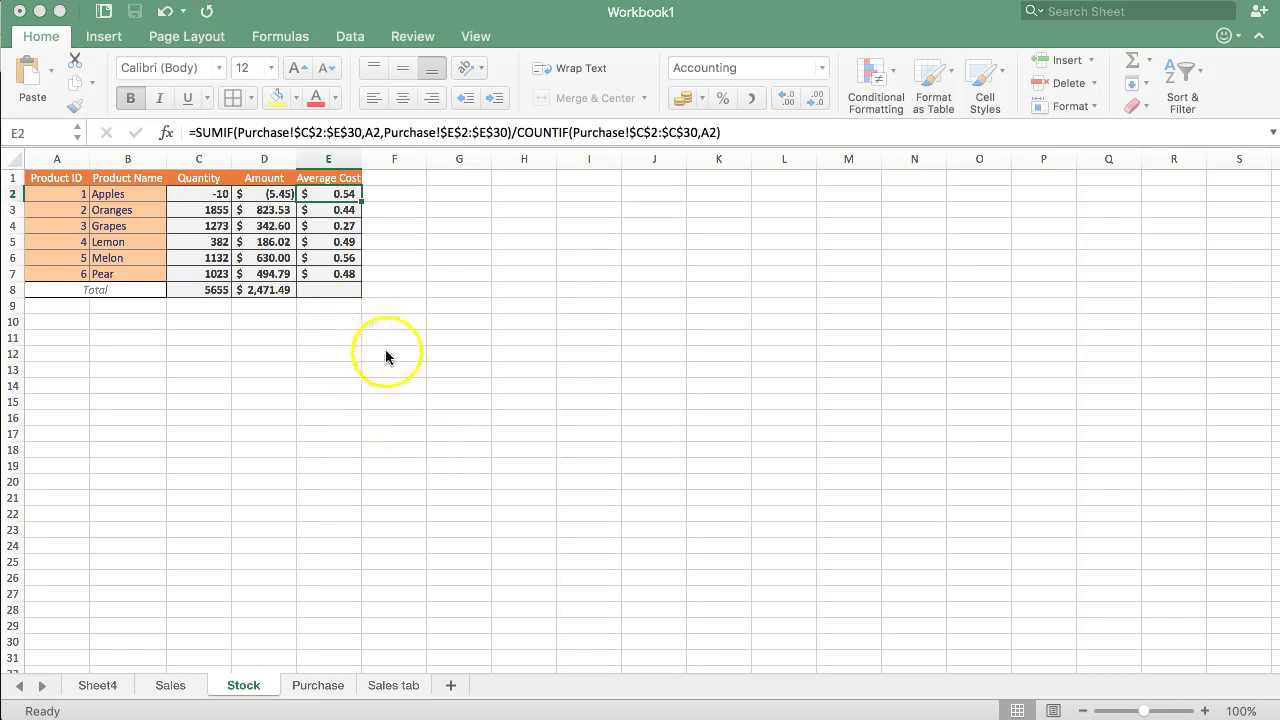
Add two new worksheets to the workbook and move Sheet6 directly after the Sales tab sheet
{"action": "left_click", "coordinate": [375, 194]}
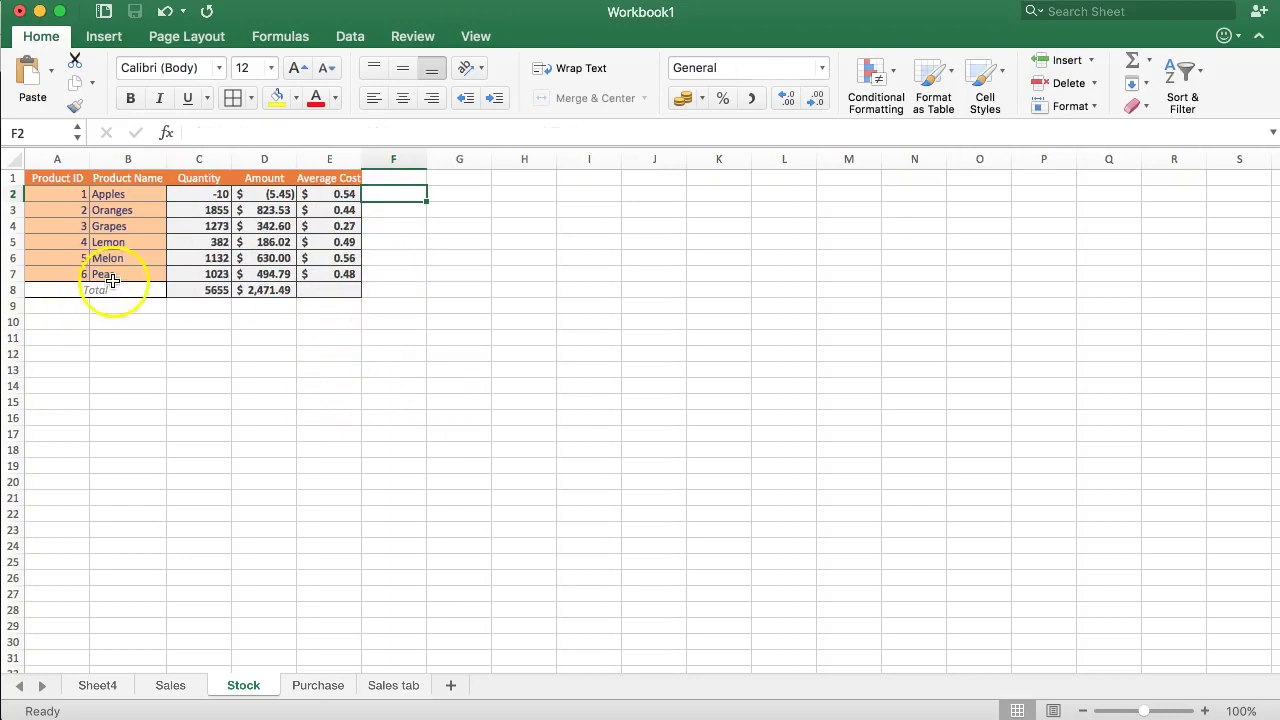
{"action": "left_click", "coordinate": [451, 686]}
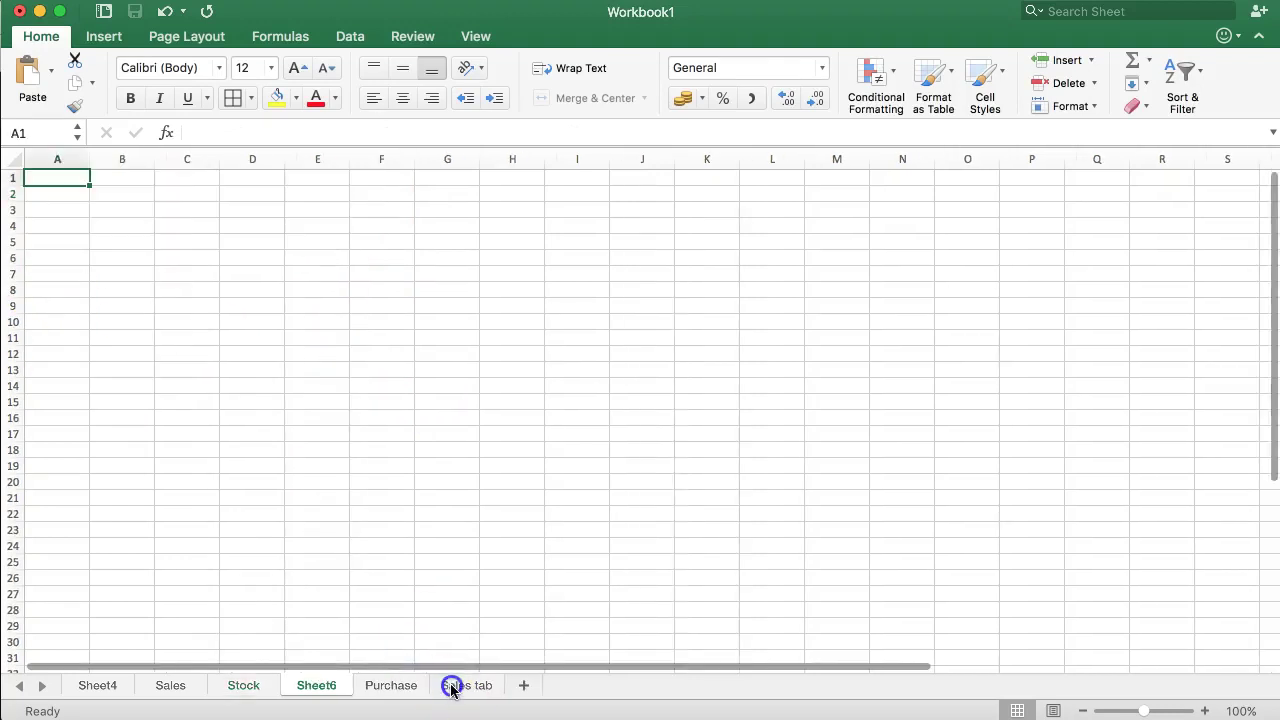
{"action": "left_click", "coordinate": [453, 686]}
{"action": "left_click", "coordinate": [520, 687]}
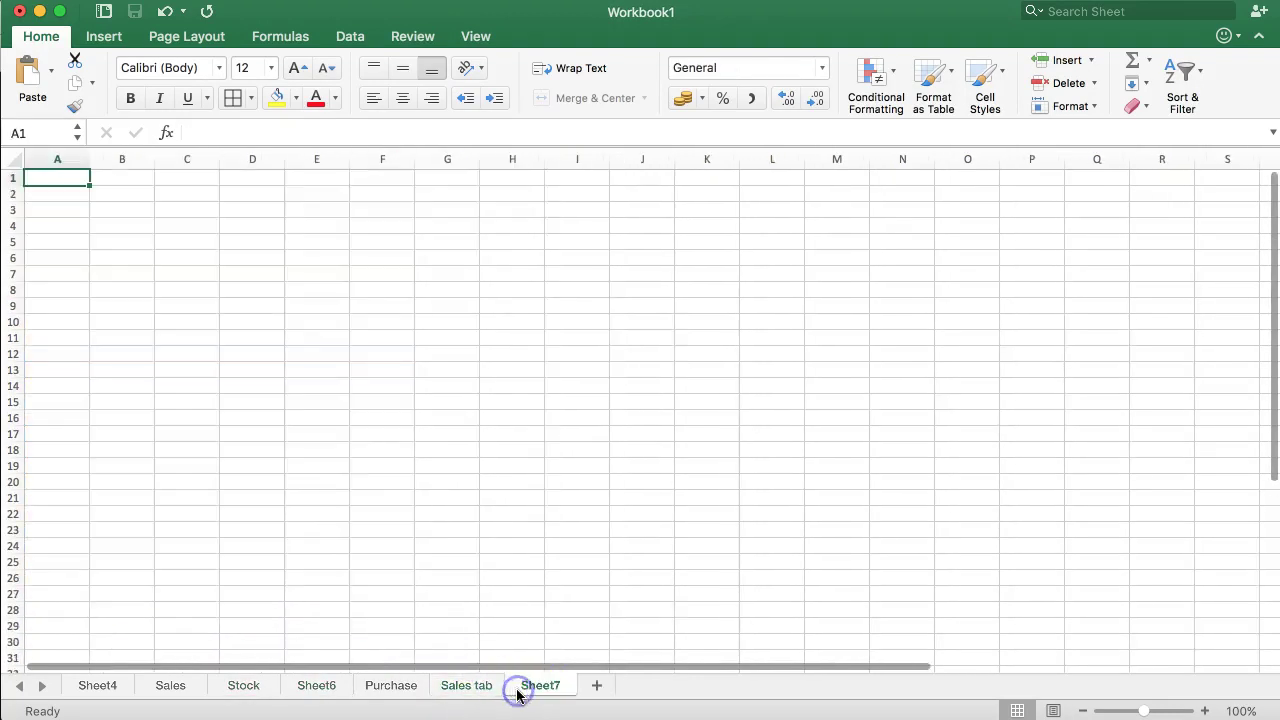
{"action": "left_click", "coordinate": [548, 687]}
{"action": "left_click_drag", "start_coordinate": [298, 688], "coordinate": [500, 697]}
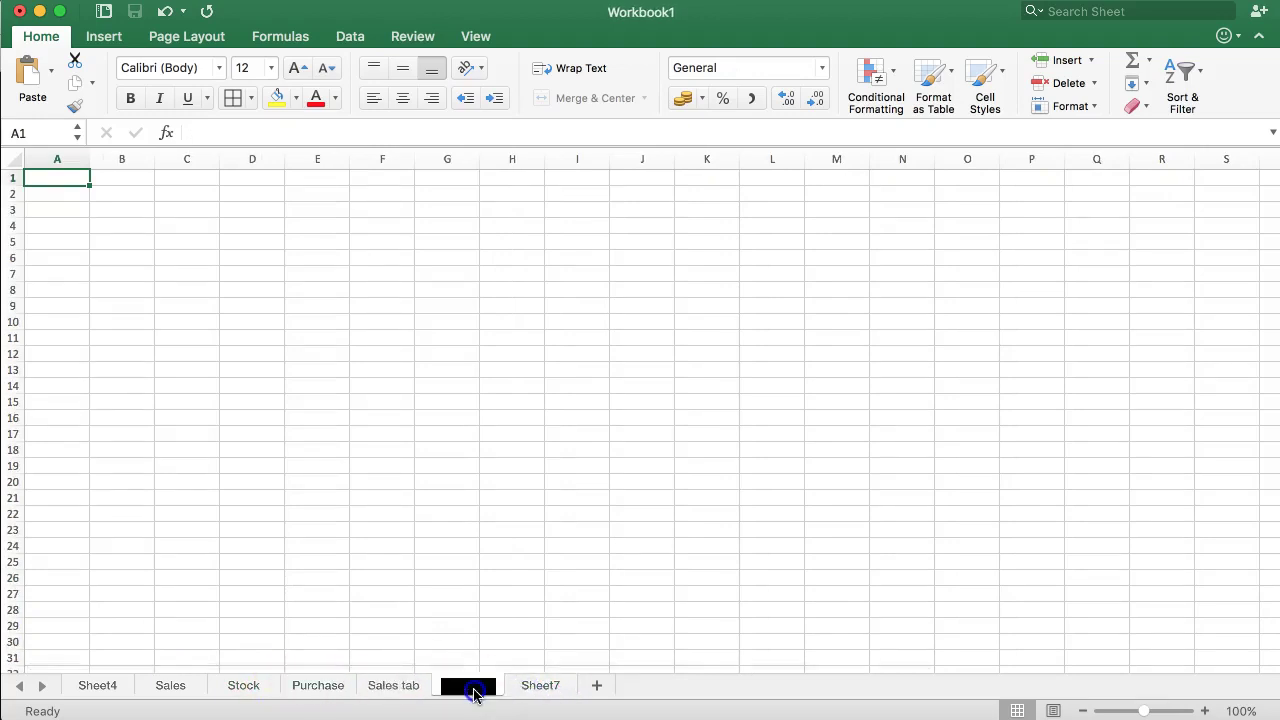
Rename the Sheet6 worksheet as Spoilage
{"action": "double_click", "coordinate": [467, 688]}
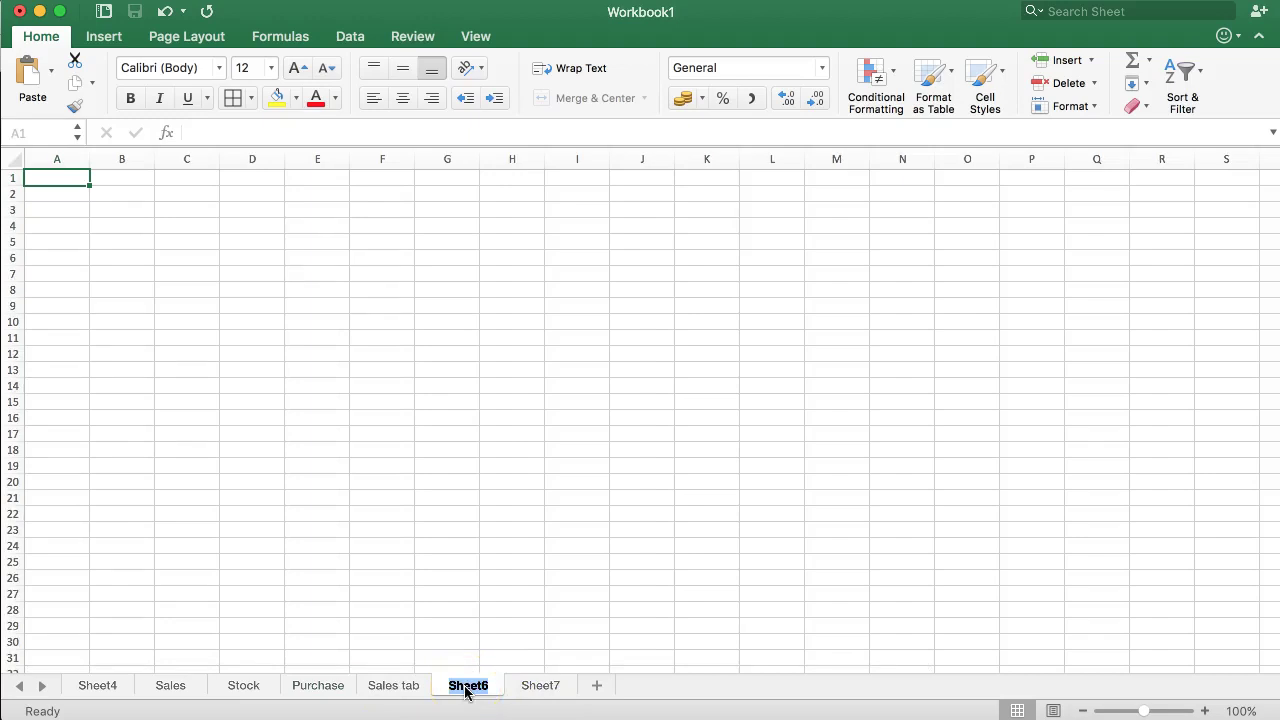
{"action": "type", "text": "Spoilag"}
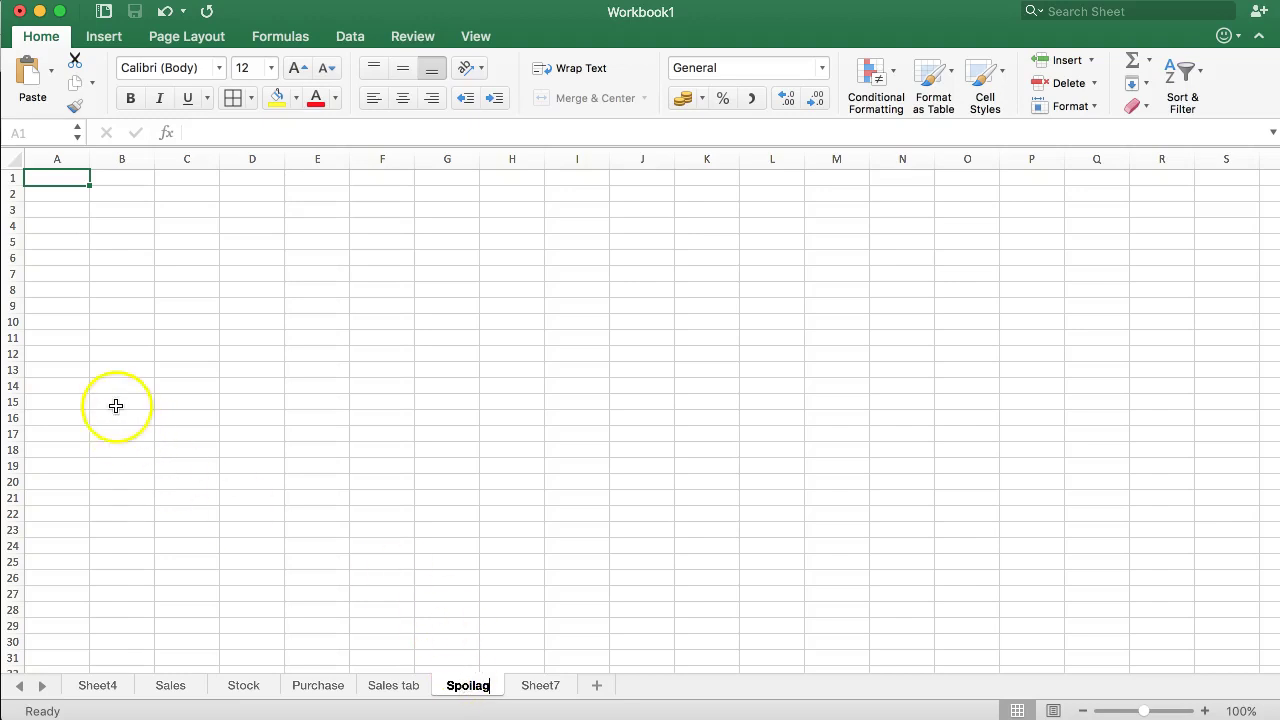
{"action": "type", "text": "e"}
{"action": "key", "text": "Return"}
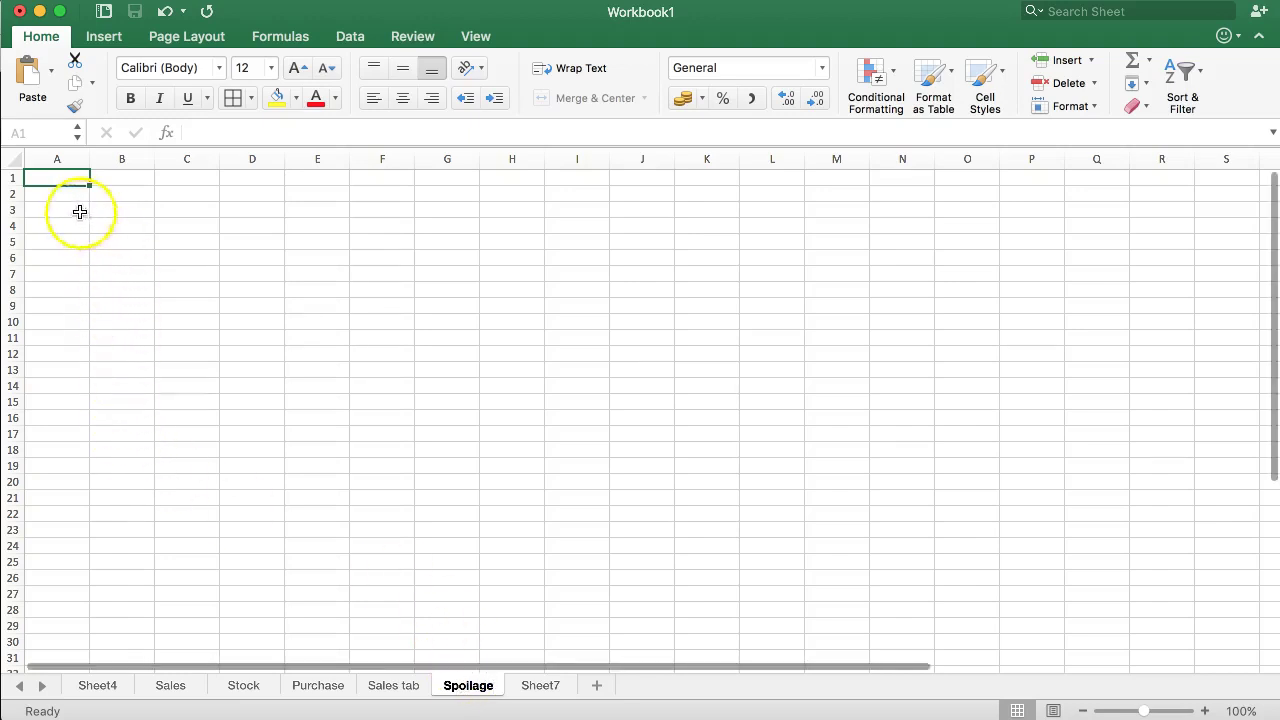
{"action": "double_click", "coordinate": [63, 176]}
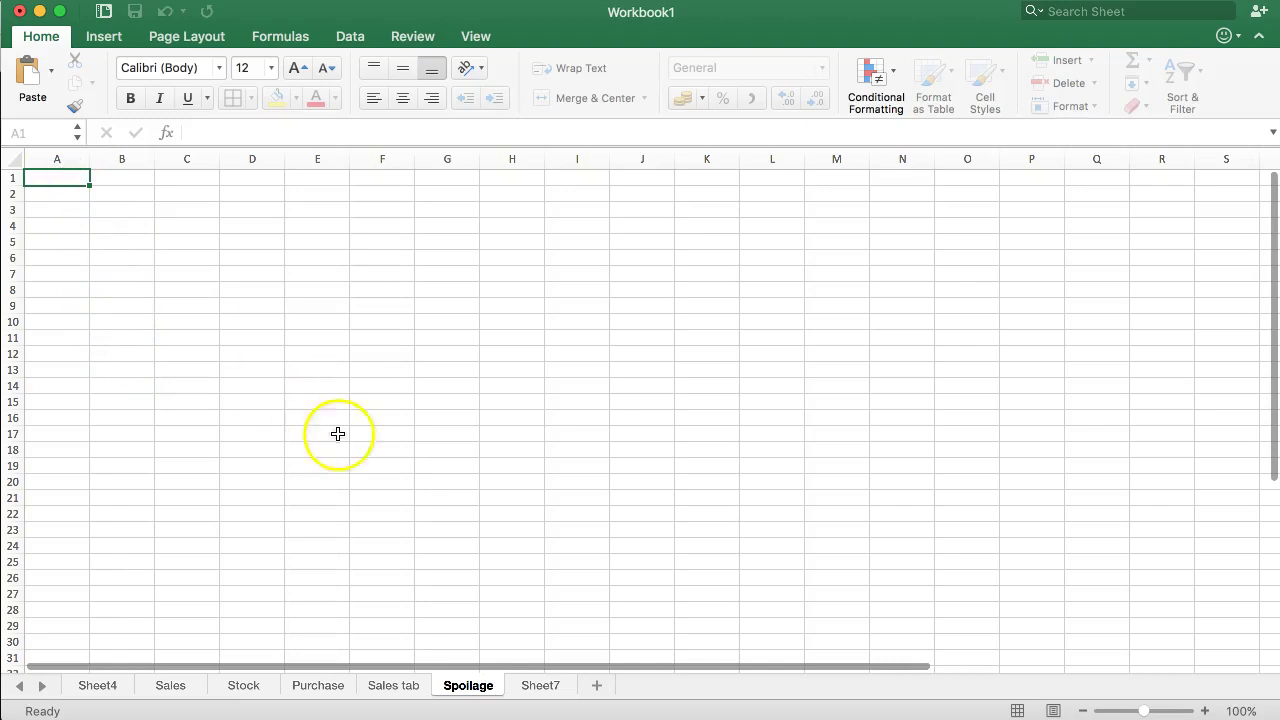
{"action": "left_click", "coordinate": [445, 690]}
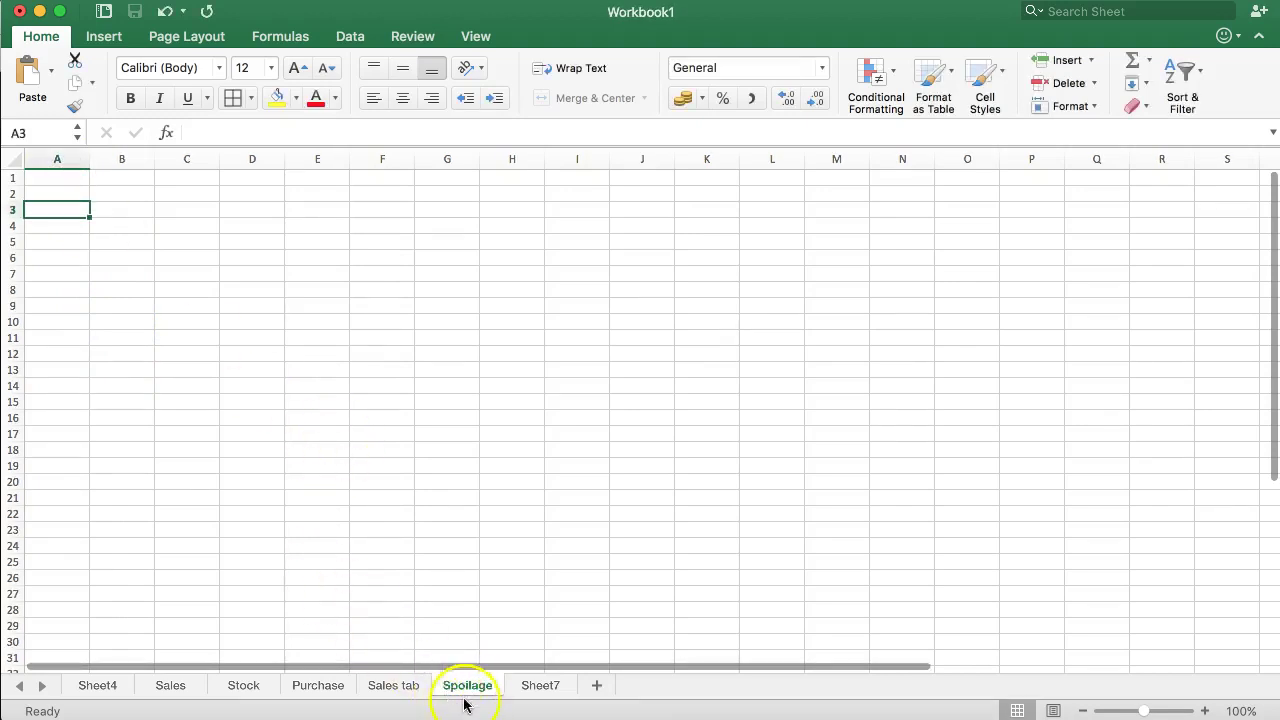
Check the columns on the Sales tab sheet and enter the heading Spoilage ID in A1 of the Spoilage sheet
{"action": "left_click", "coordinate": [388, 688]}
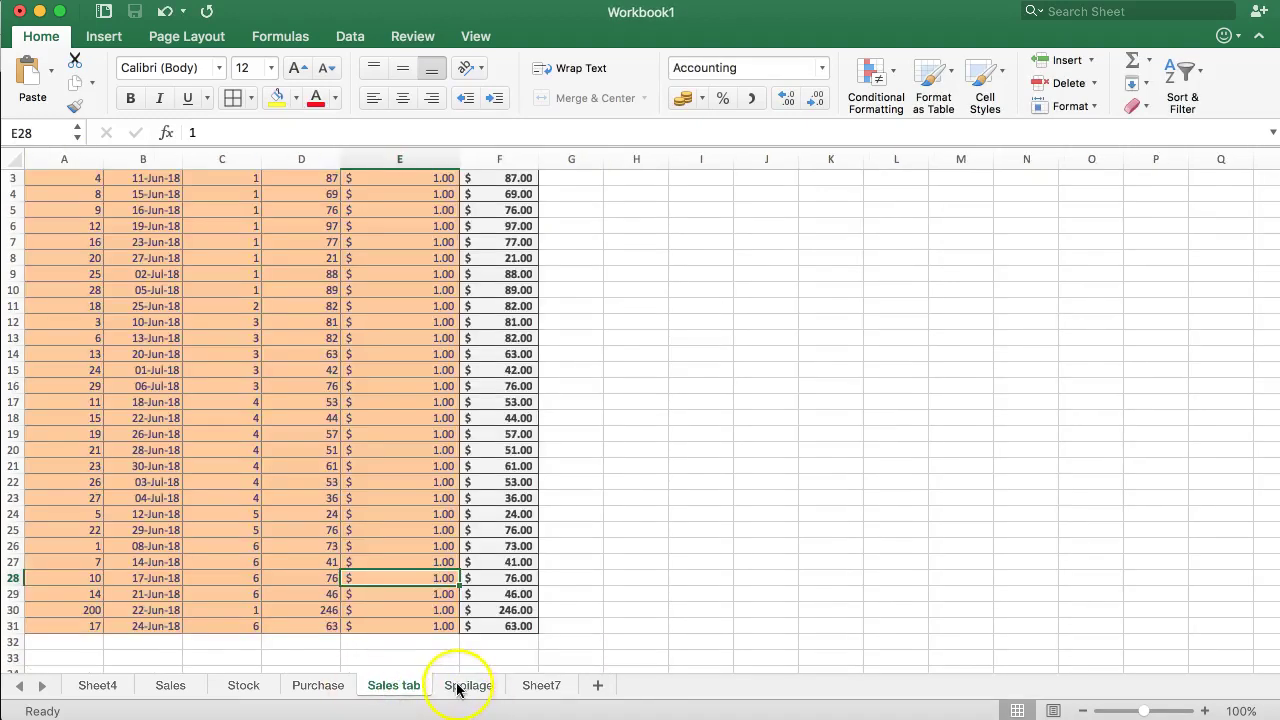
{"action": "scroll", "coordinate": [242, 508], "scroll_direction": "up", "scroll_amount": 2}
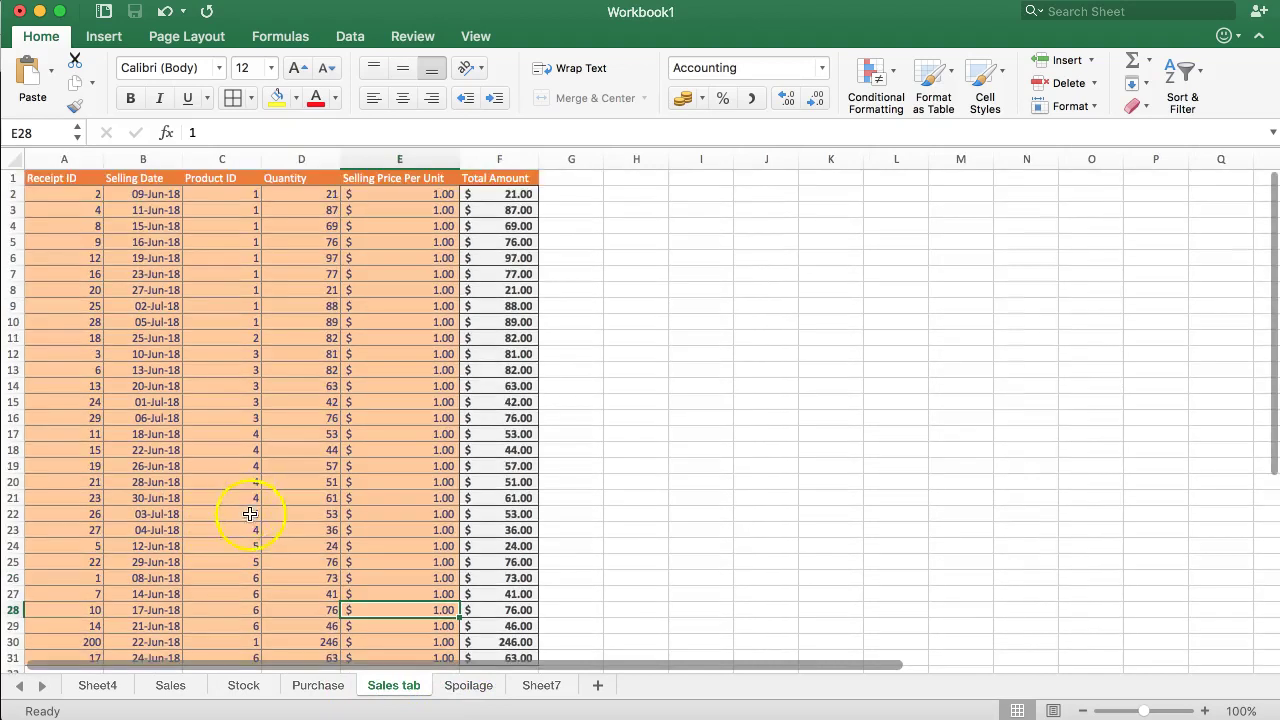
{"action": "left_click", "coordinate": [454, 688]}
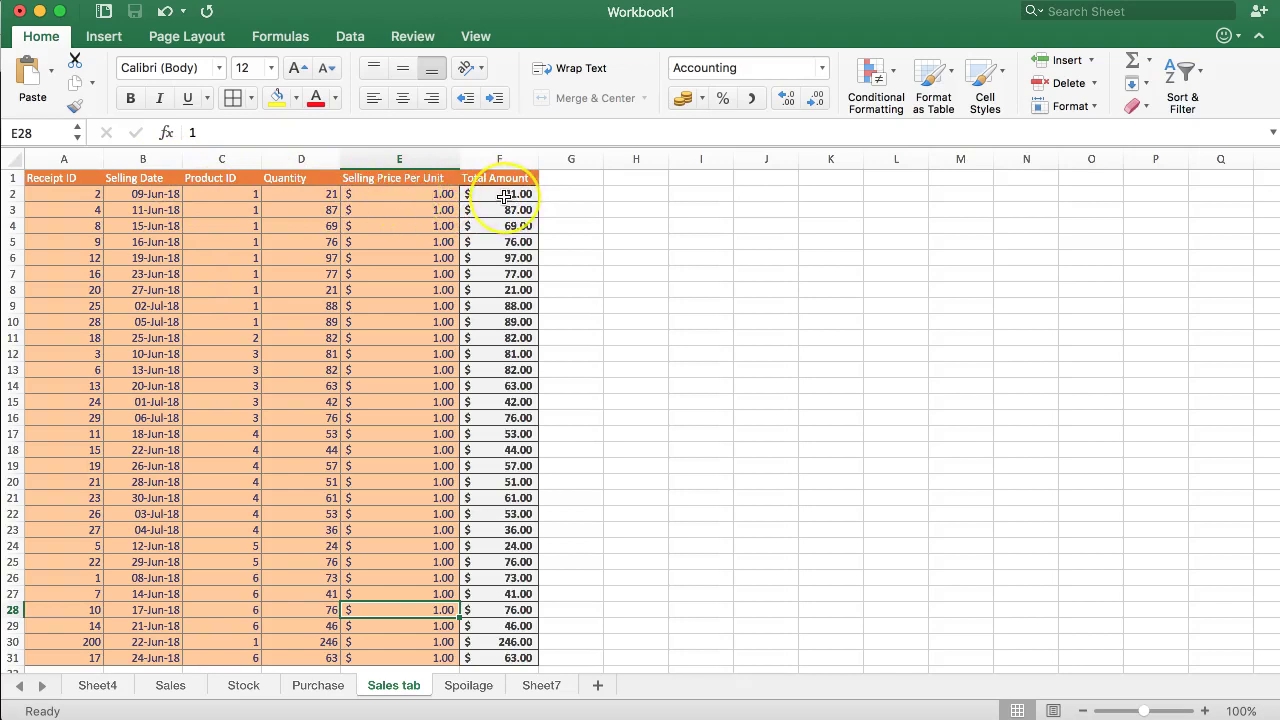
{"action": "scroll", "coordinate": [378, 210], "scroll_direction": "up", "scroll_amount": 1}
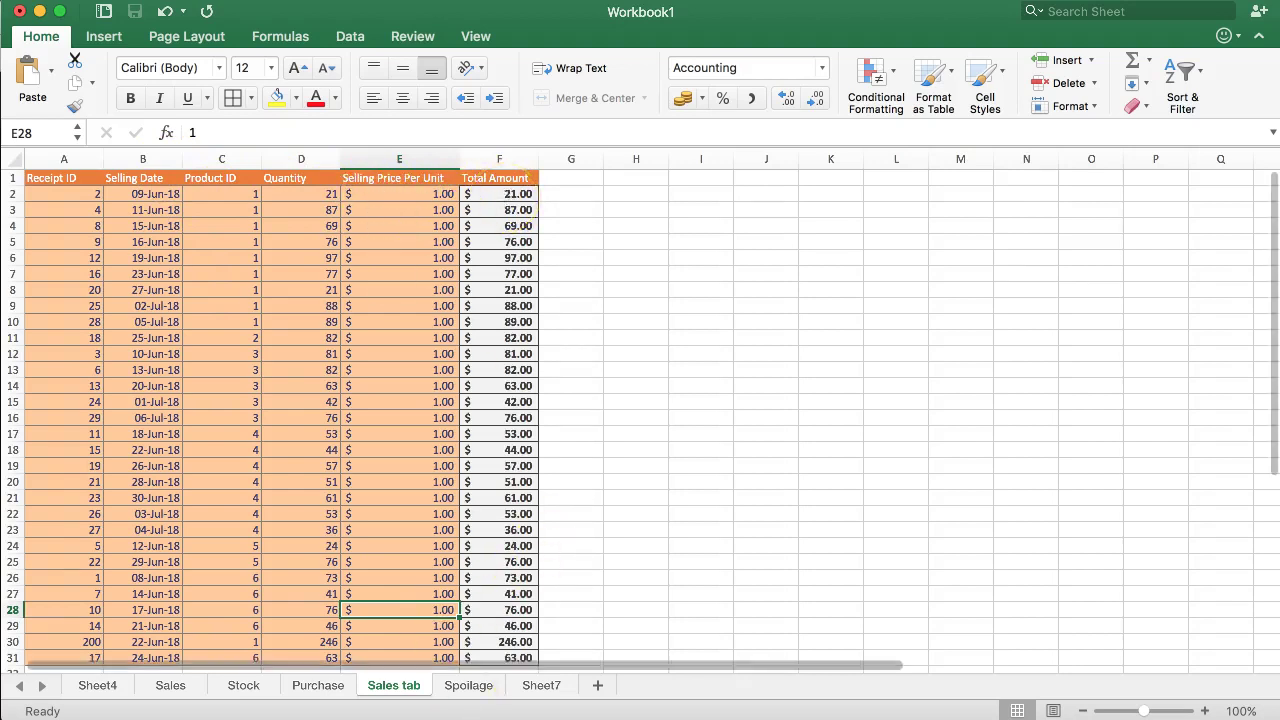
{"action": "left_click", "coordinate": [481, 685]}
{"action": "left_click", "coordinate": [71, 177]}
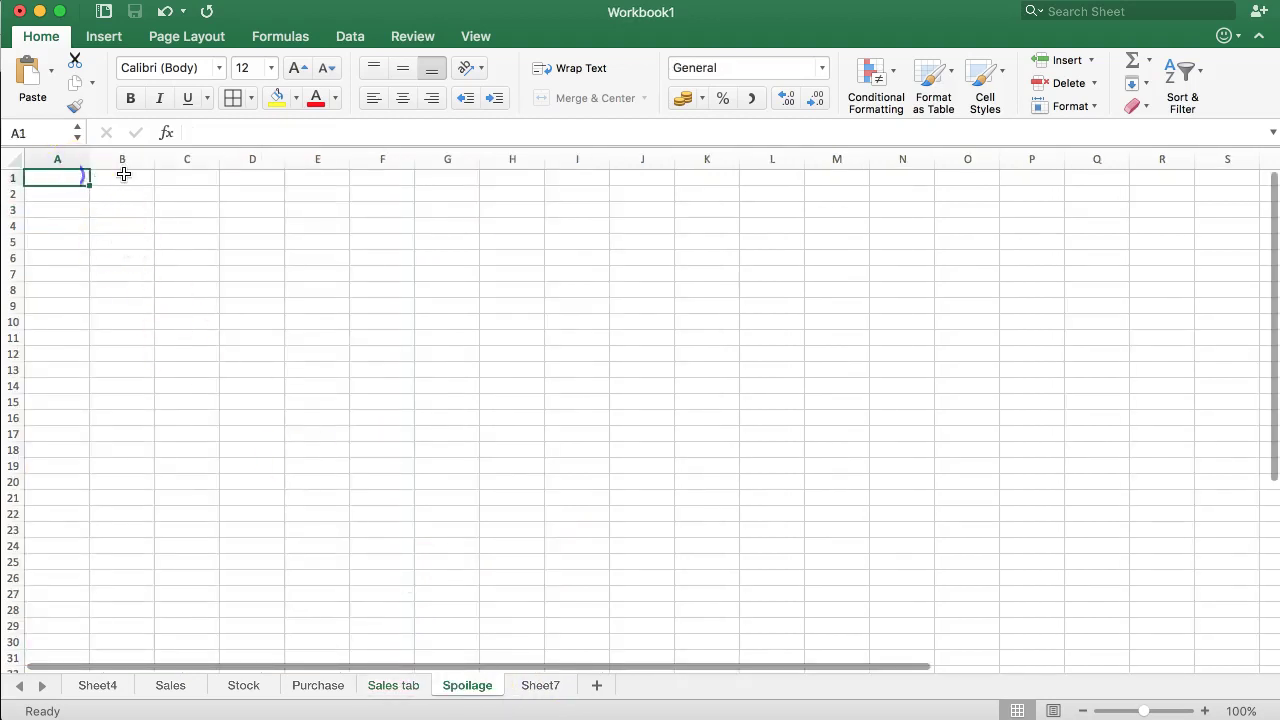
{"action": "type", "text": "Spoila"}
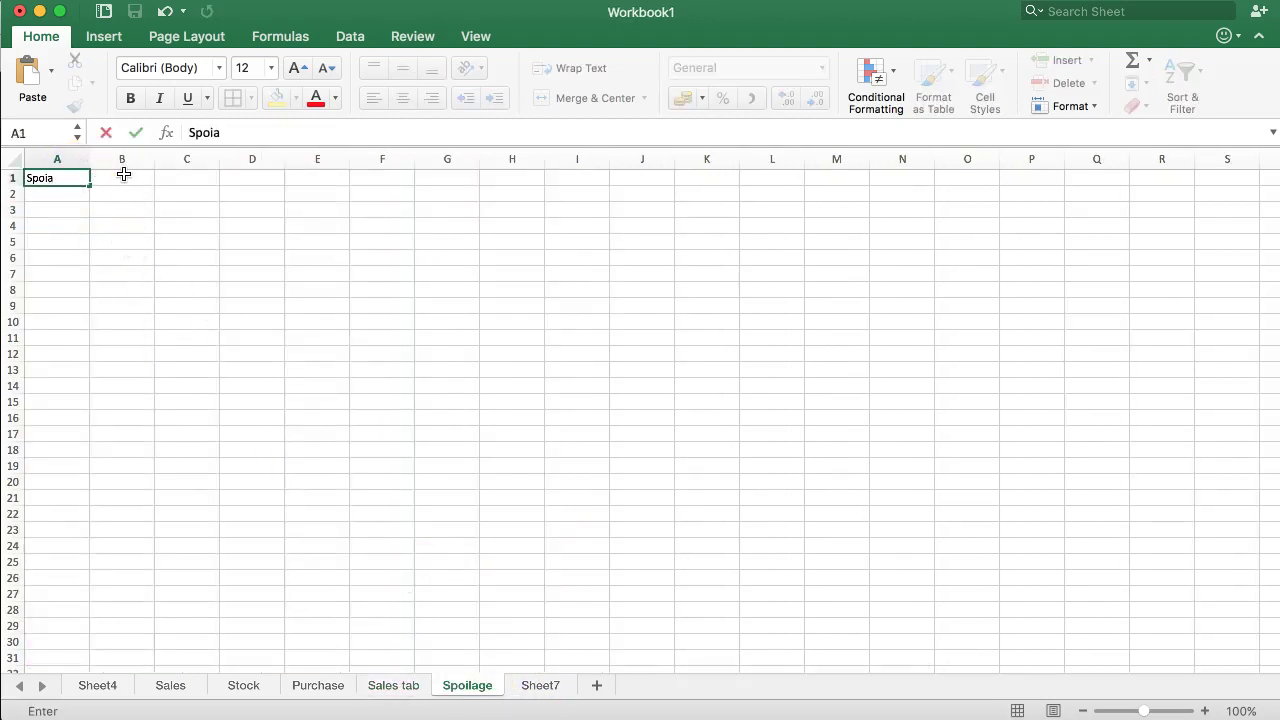
{"action": "type", "text": "ge ID"}
Enter the headings Product ID in B1 and Product Name in C1
{"action": "left_click", "coordinate": [123, 175]}
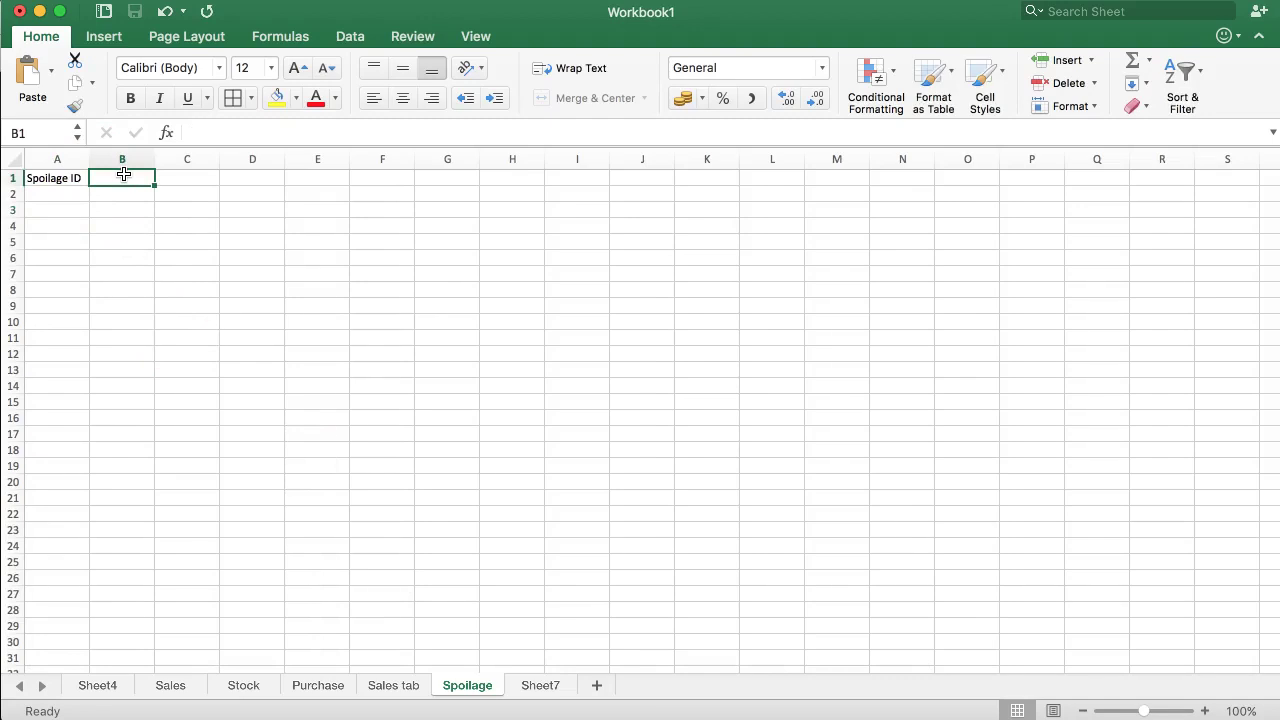
{"action": "type", "text": "Product ID"}
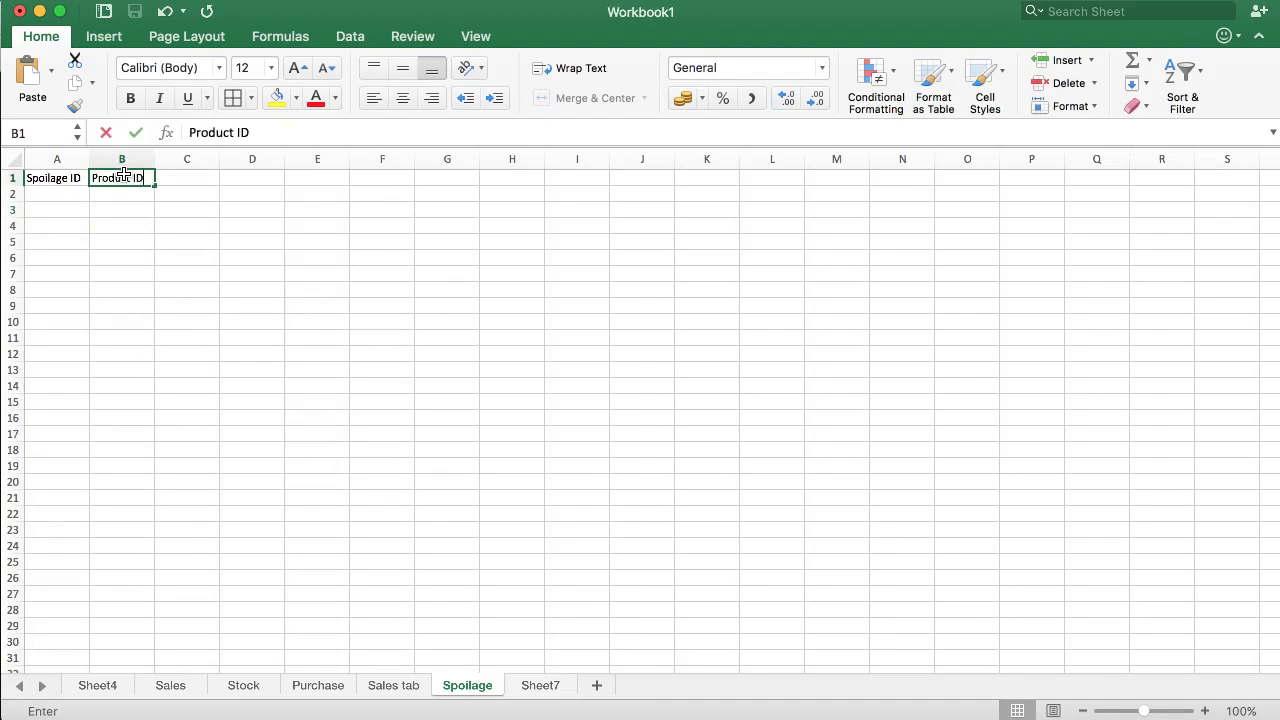
{"action": "key", "text": "Tab"}
{"action": "type", "text": "Produ"}
{"action": "type", "text": "ame"}
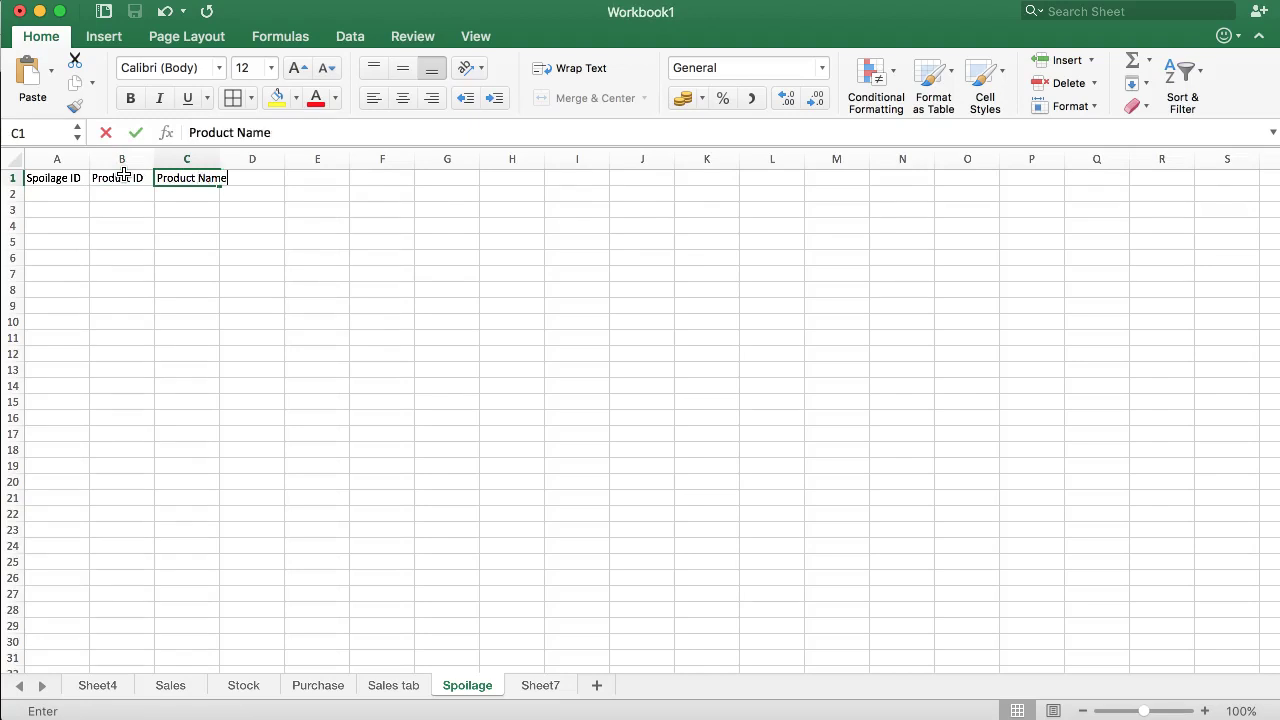
{"action": "key", "text": "Tab"}
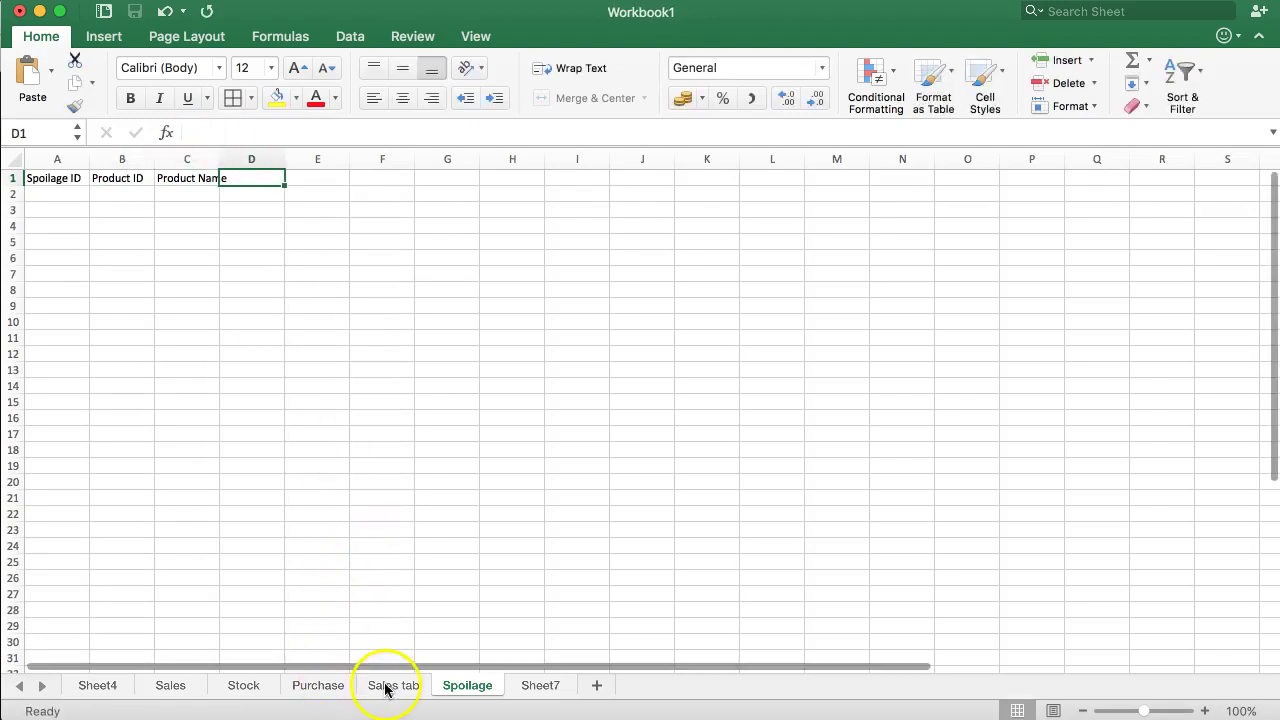
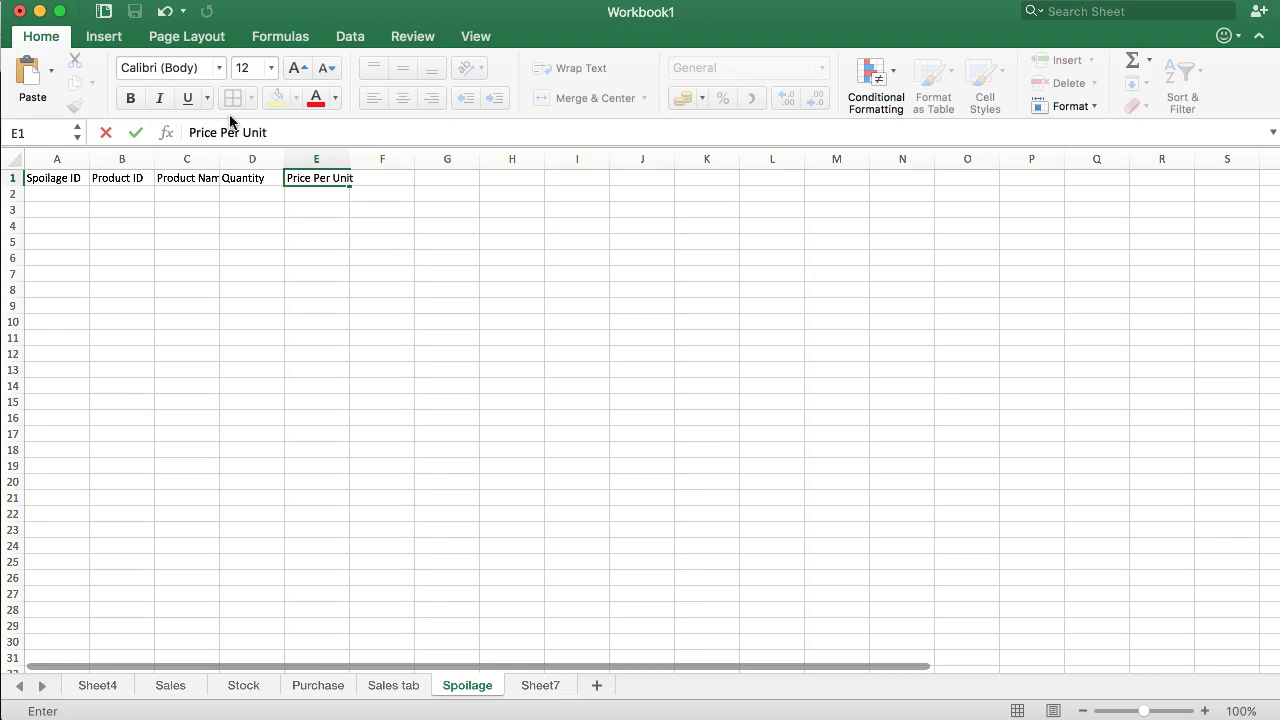
Complete the header row by entering the heading Amount in F1, beside Price Per Unit
{"action": "key", "text": "Tab"}
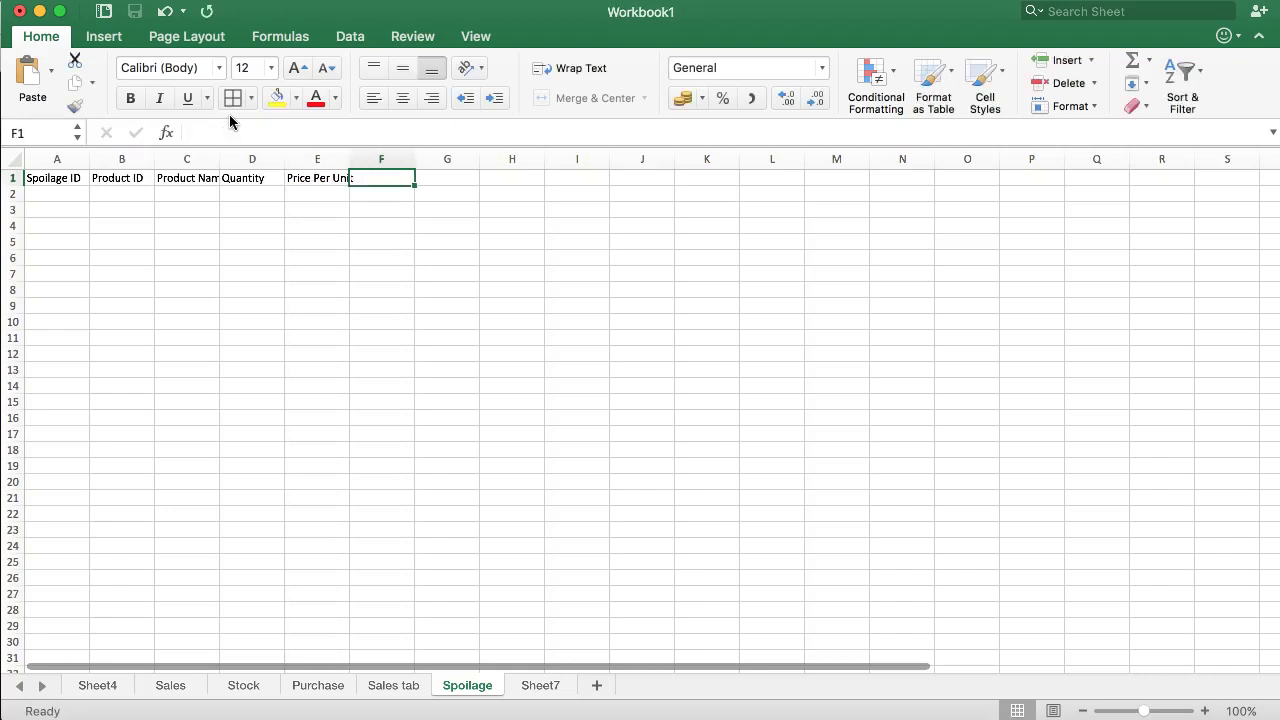
{"action": "left_click", "coordinate": [380, 186]}
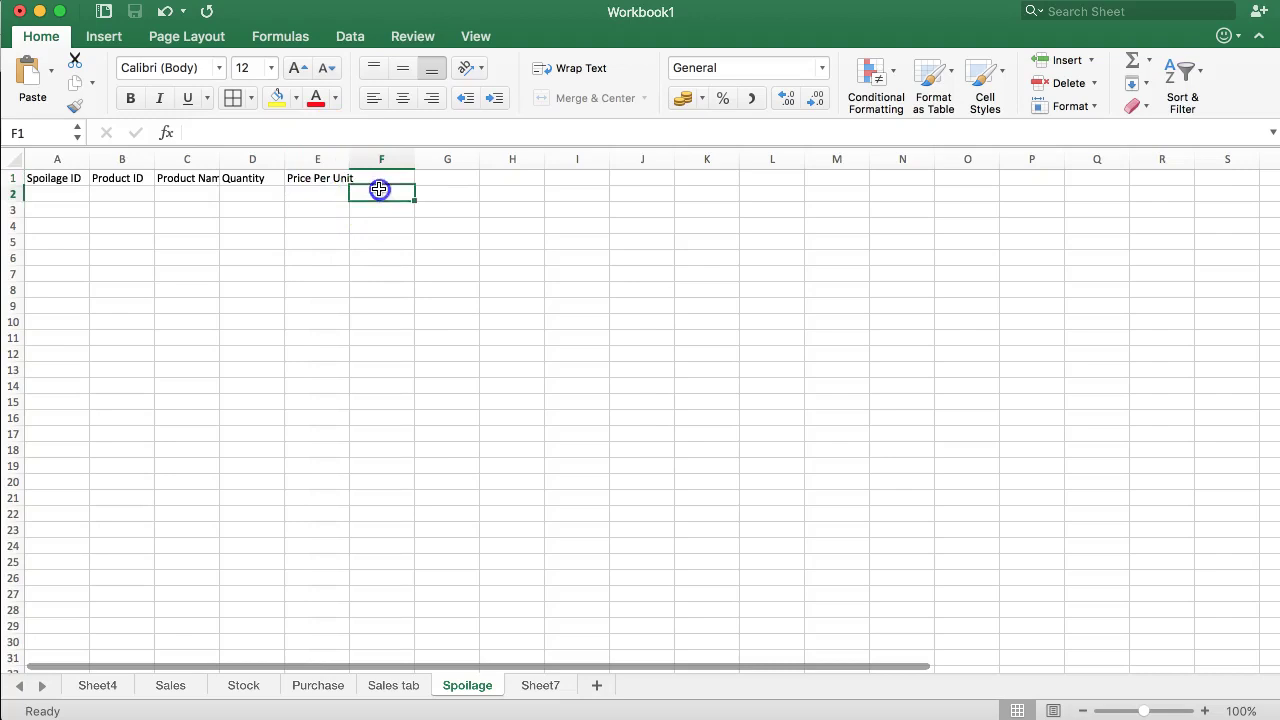
{"action": "left_click", "coordinate": [329, 196]}
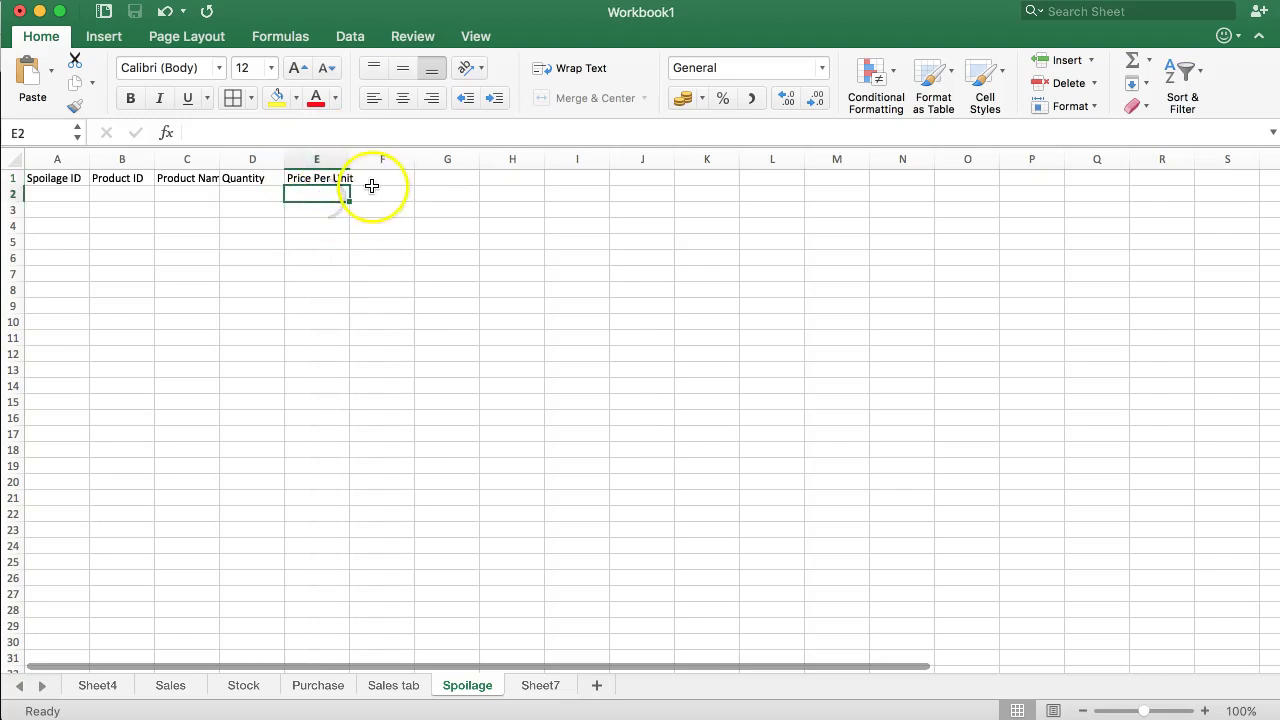
{"action": "left_click", "coordinate": [367, 181]}
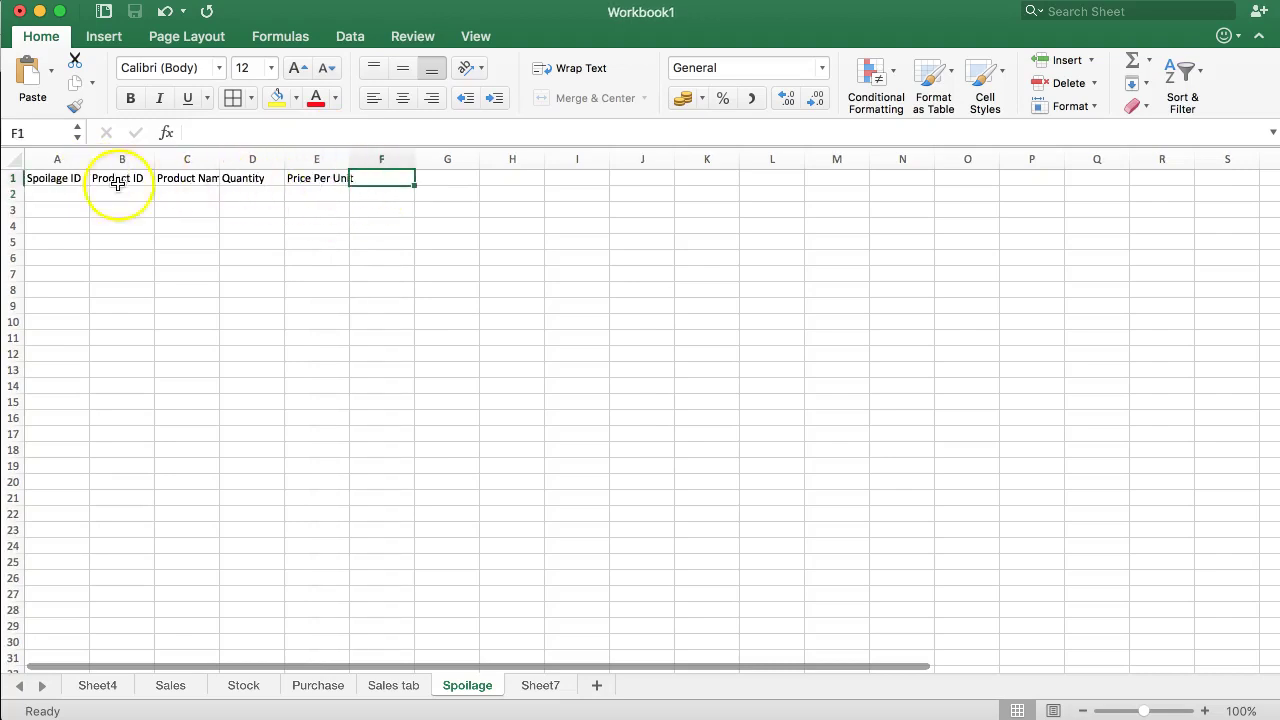
{"action": "type", "text": "Amount"}
{"action": "key", "text": "Return"}
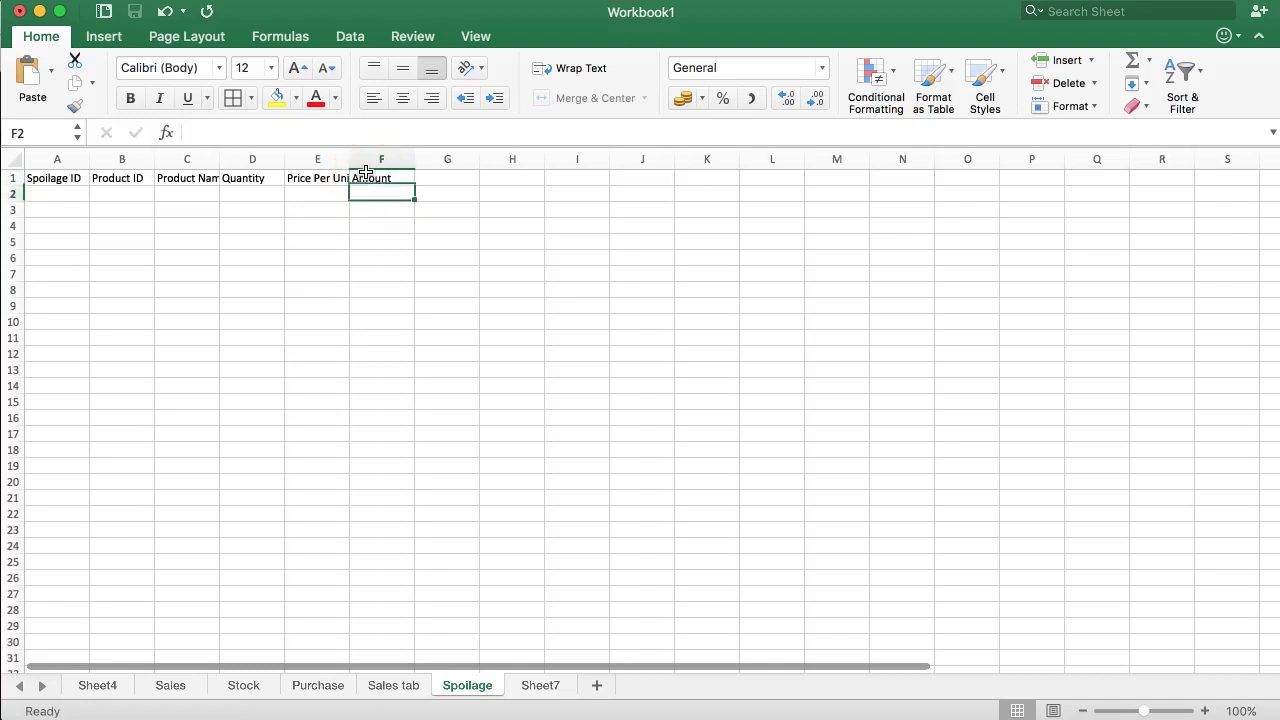
Apply the Accent2 cell style to the header row A1:F1
{"action": "key", "text": "Up"}
{"action": "key", "text": "Left"}
{"action": "key", "text": "Left"}
{"action": "key", "text": "Left"}
{"action": "key", "text": "Left"}
{"action": "key", "text": "Left"}
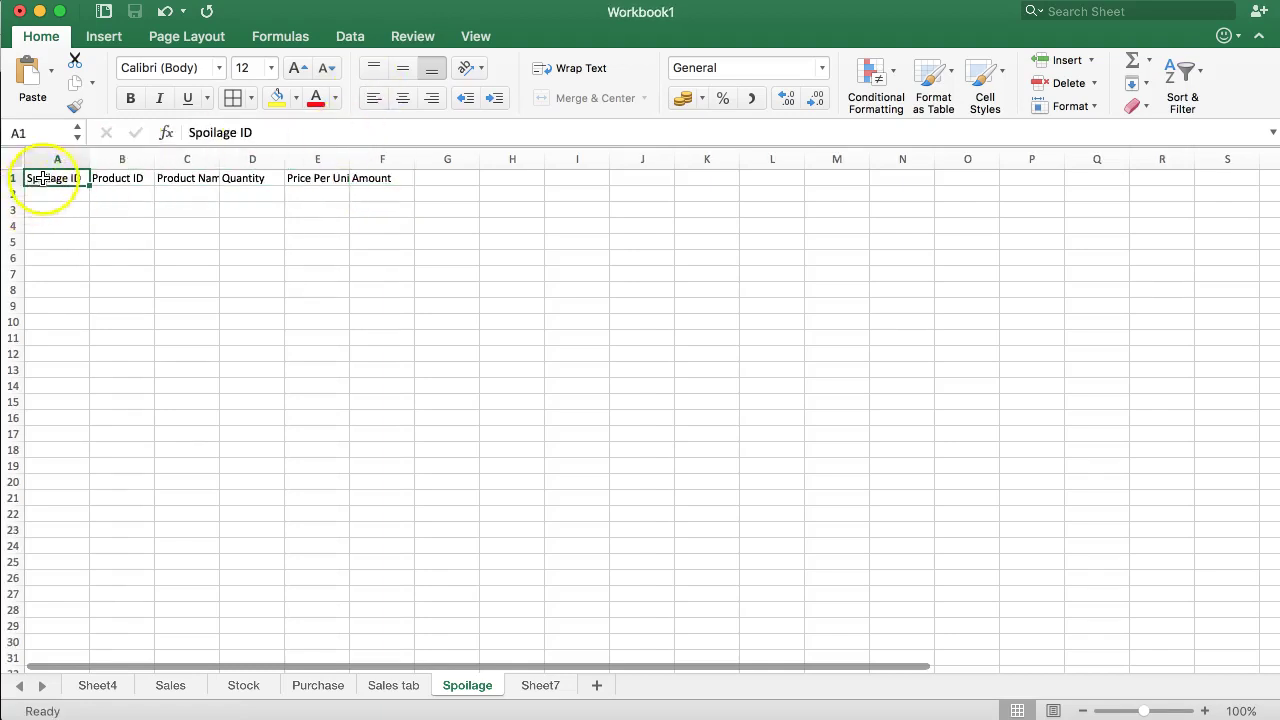
{"action": "left_click_drag", "start_coordinate": [48, 180], "coordinate": [389, 179]}
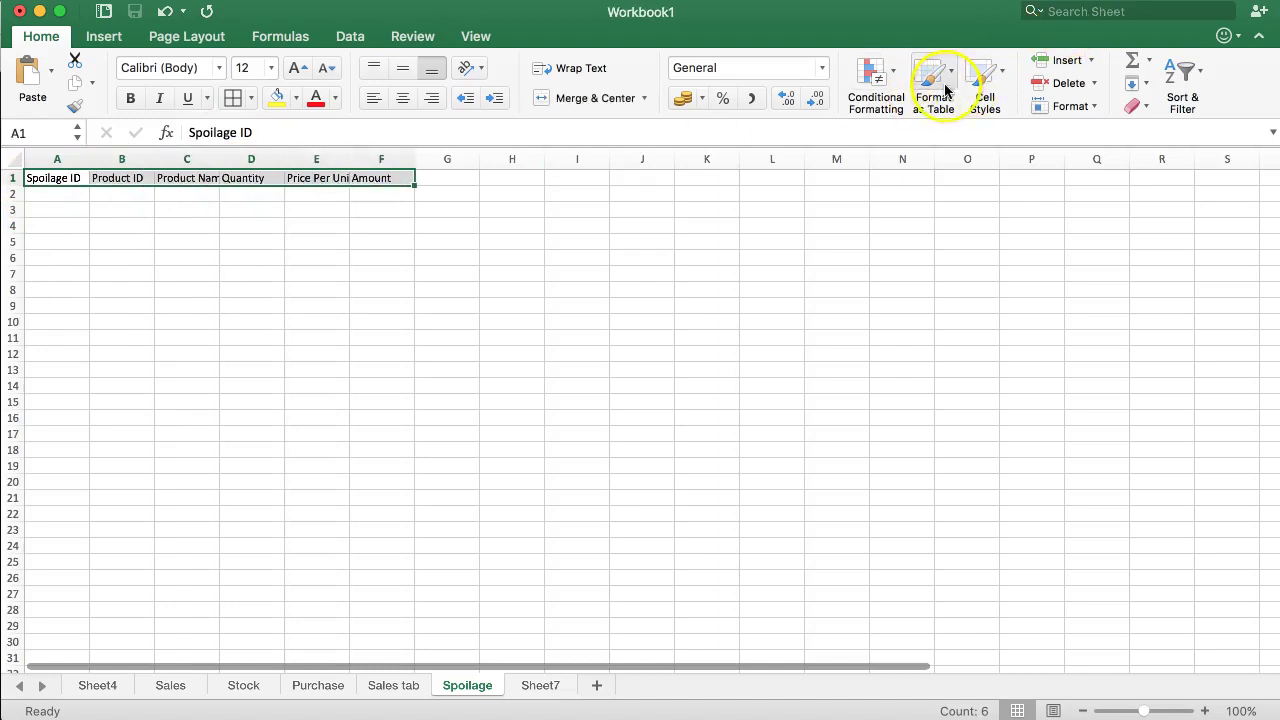
{"action": "left_click", "coordinate": [995, 72]}
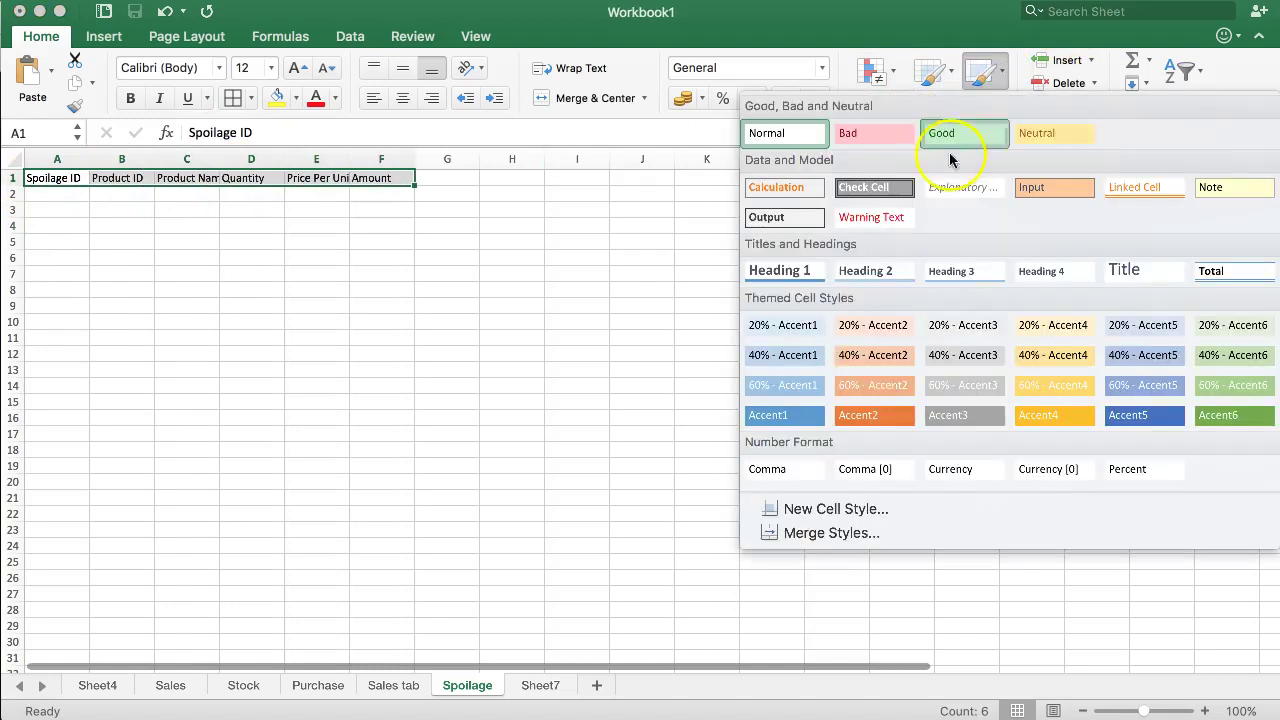
{"action": "left_click", "coordinate": [885, 420]}
Apply the Input cell style to A2:E10 and the Output cell style to the Amount cells F2:F10
{"action": "left_click_drag", "start_coordinate": [52, 195], "coordinate": [291, 326]}
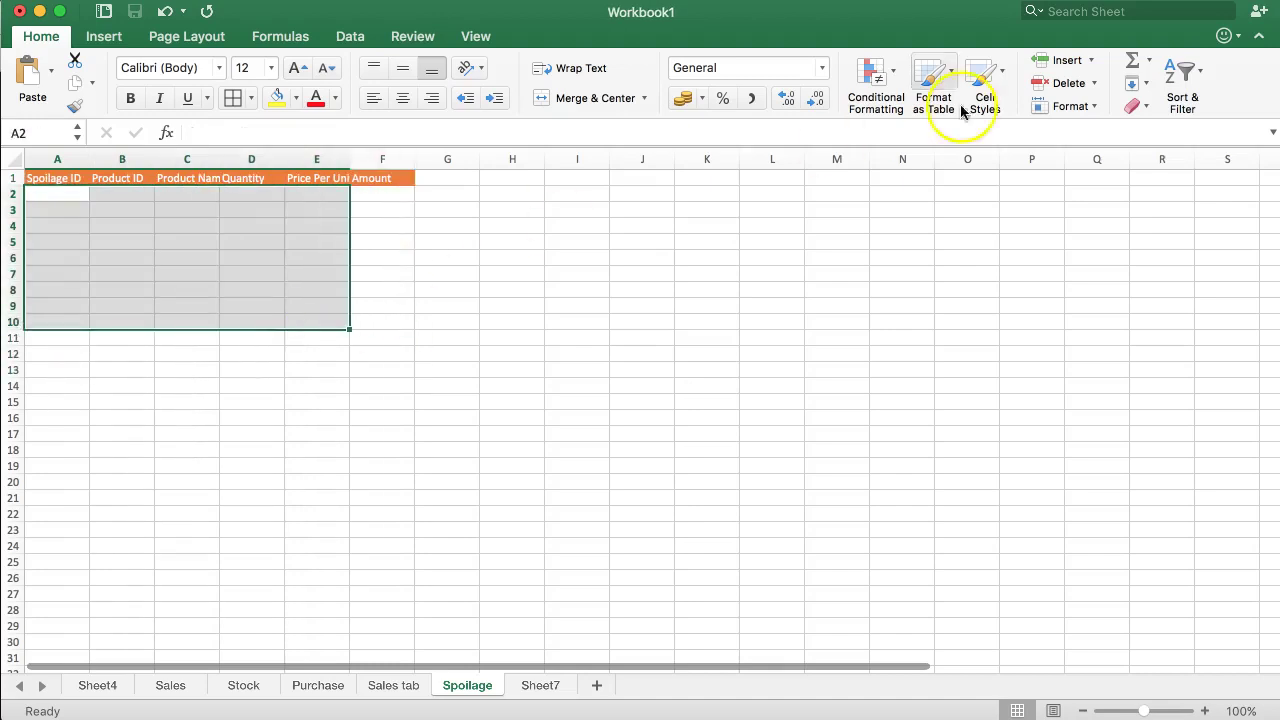
{"action": "left_click", "coordinate": [1005, 77]}
{"action": "left_click", "coordinate": [1065, 187]}
{"action": "left_click_drag", "start_coordinate": [378, 195], "coordinate": [380, 324]}
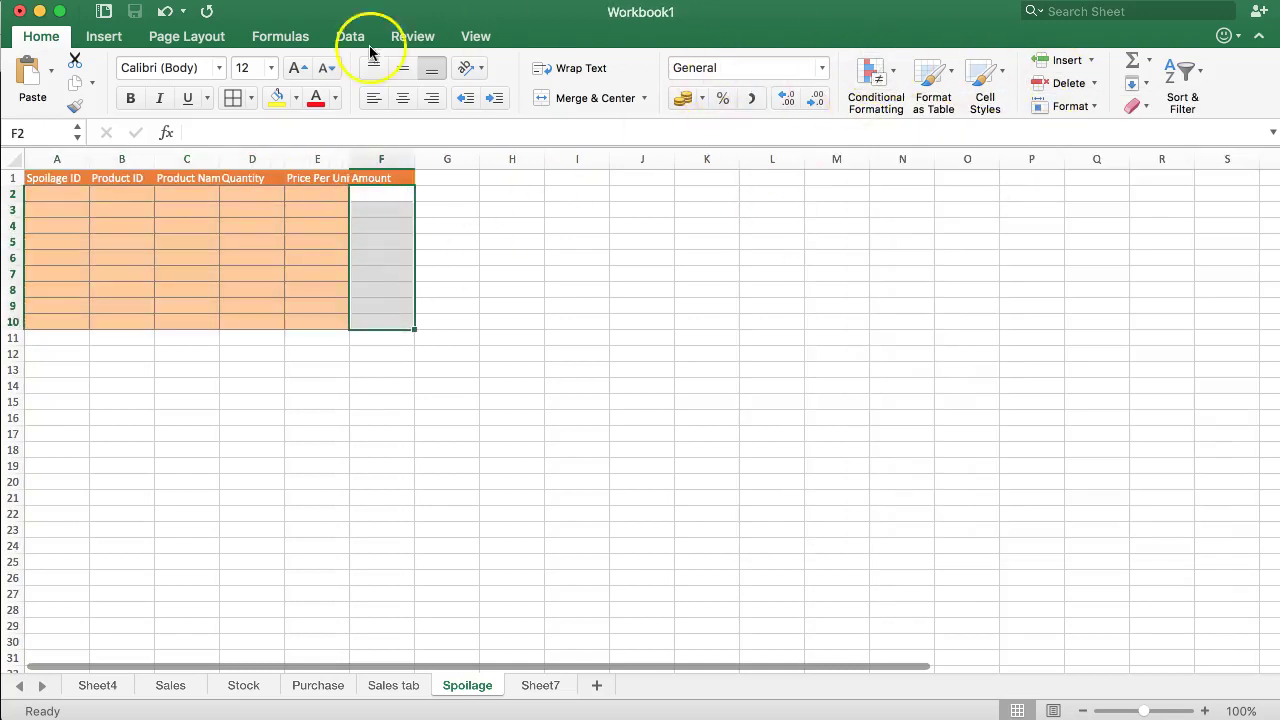
{"action": "left_click", "coordinate": [1002, 77]}
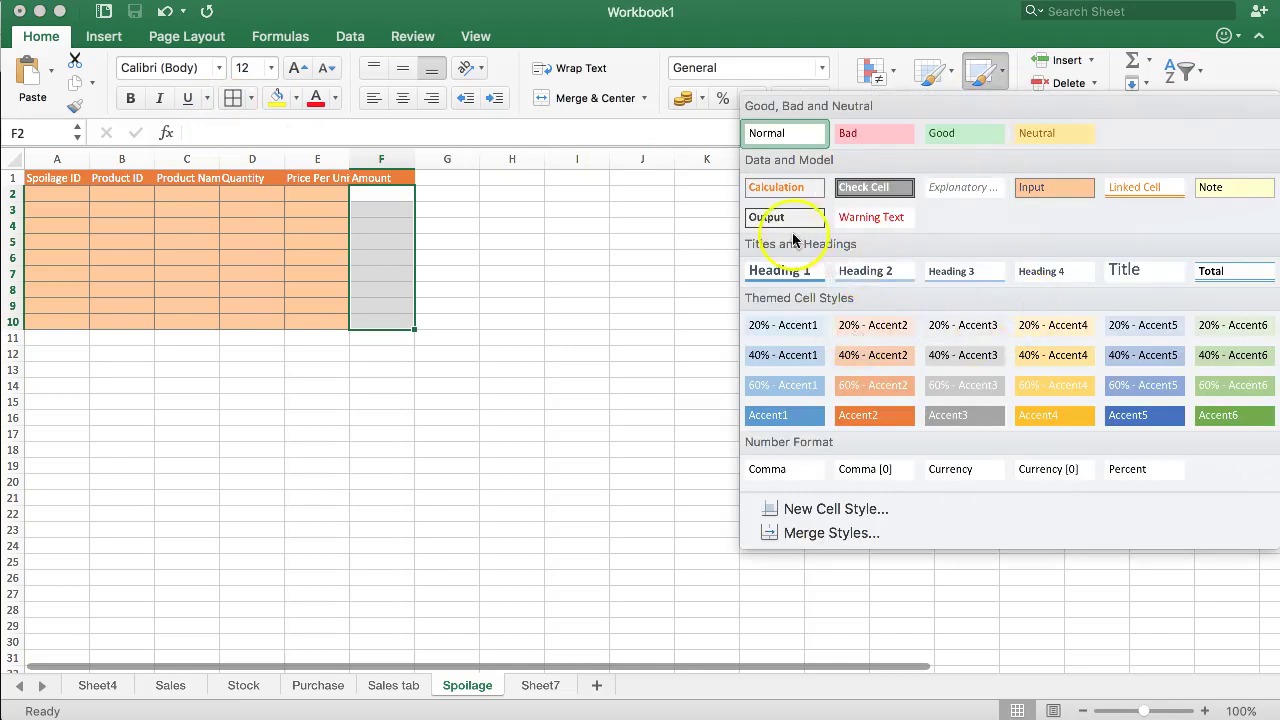
{"action": "left_click", "coordinate": [762, 216]}
{"action": "left_click", "coordinate": [250, 272]}
Enter SID1 as the first Spoilage ID in A2
{"action": "left_click", "coordinate": [51, 195]}
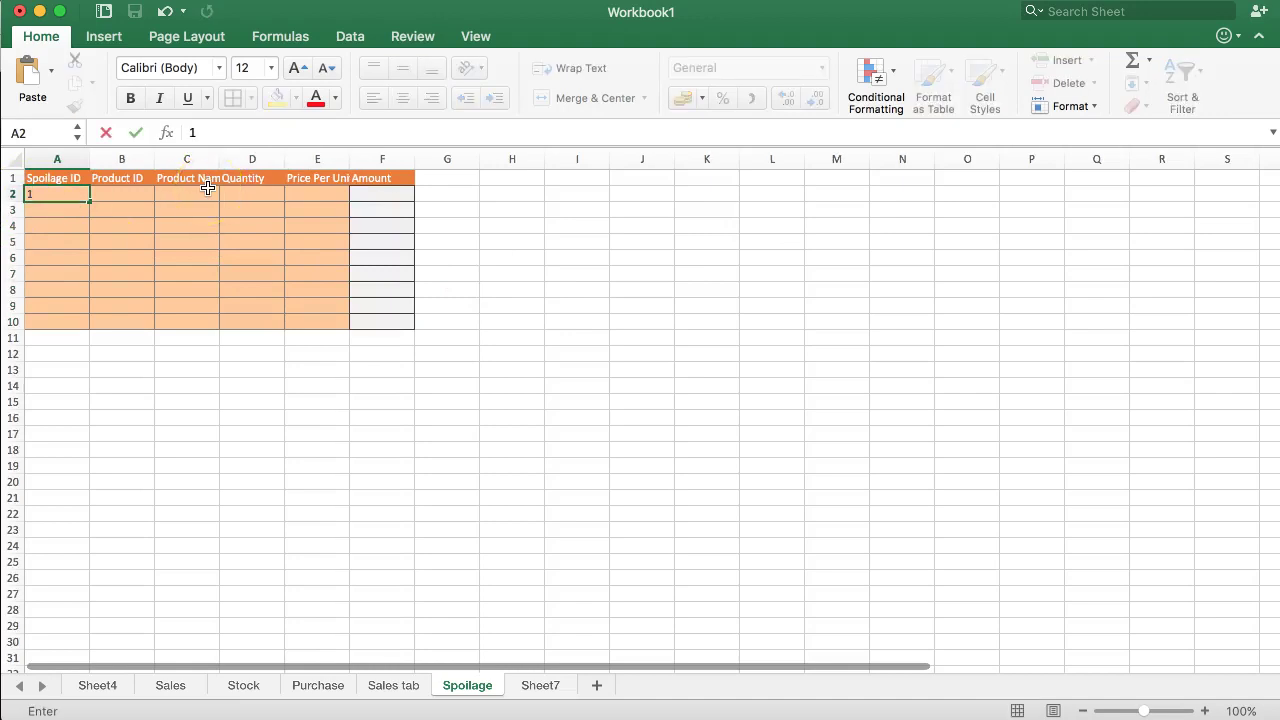
{"action": "type", "text": "SP"}
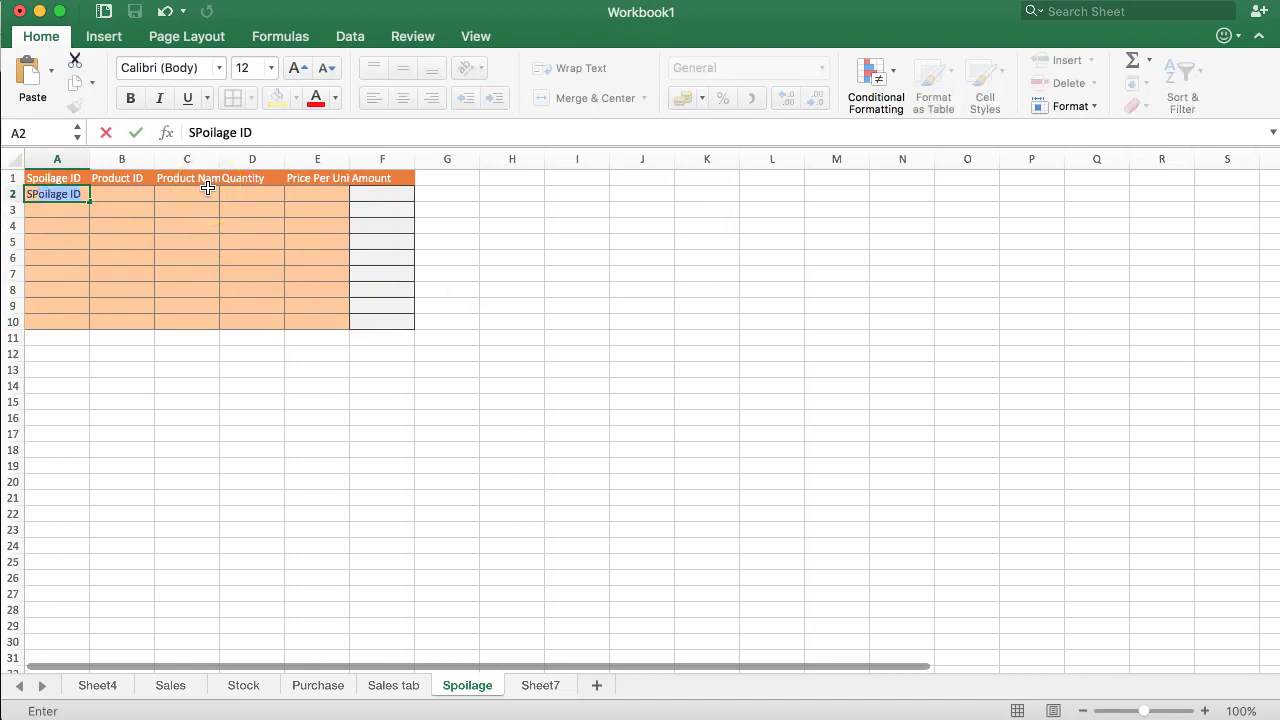
{"action": "key", "text": "BackSpace"}
{"action": "key", "text": "BackSpace"}
{"action": "key", "text": "BackSpace"}
{"action": "type", "text": "SID1"}
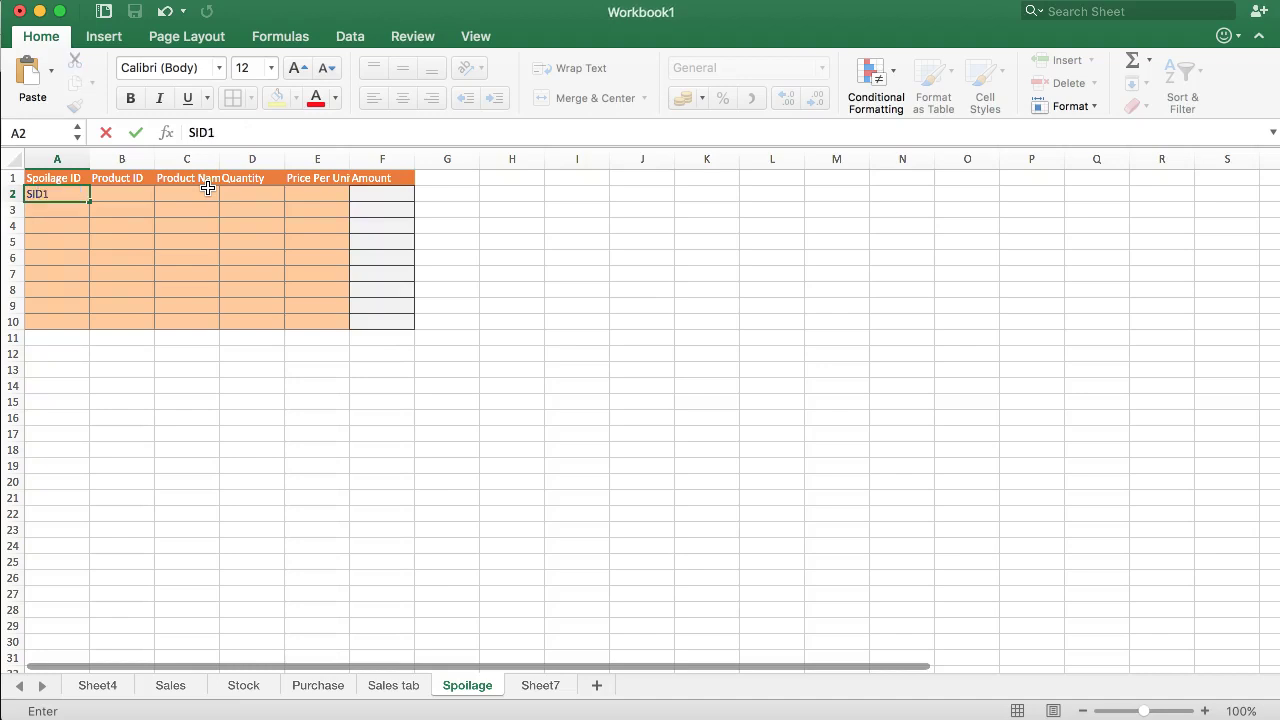
{"action": "key", "text": "Return"}
Enter 1 as the Product ID in B2 of the SID1 row
{"action": "key", "text": "Up"}
{"action": "key", "text": "Right"}
{"action": "key", "text": "Right"}
{"action": "key", "text": "Left"}
{"action": "key", "text": "Right"}
{"action": "type", "text": "1"}
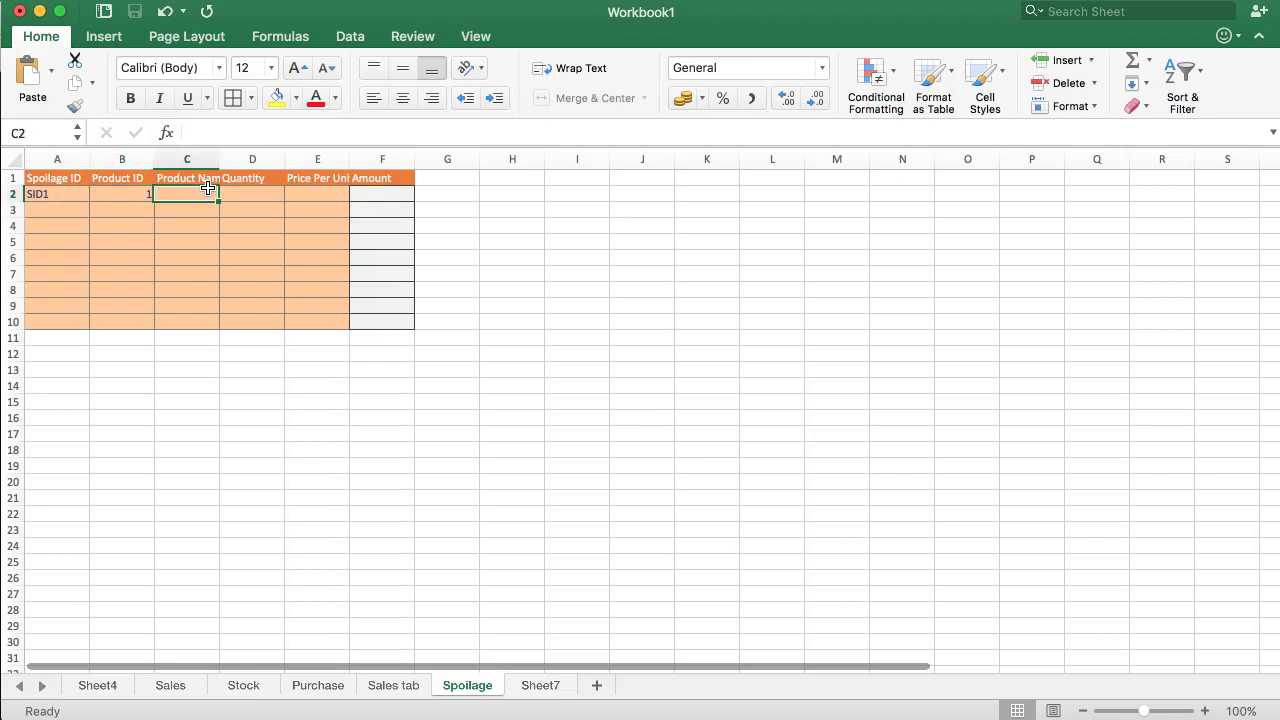
{"action": "key", "text": "Left"}
{"action": "key", "text": "Right"}
{"action": "key", "text": "Right"}
{"action": "key", "text": "Left"}
{"action": "key", "text": "Left"}
{"action": "key", "text": "Left"}
{"action": "key", "text": "Right"}
{"action": "key", "text": "Right"}
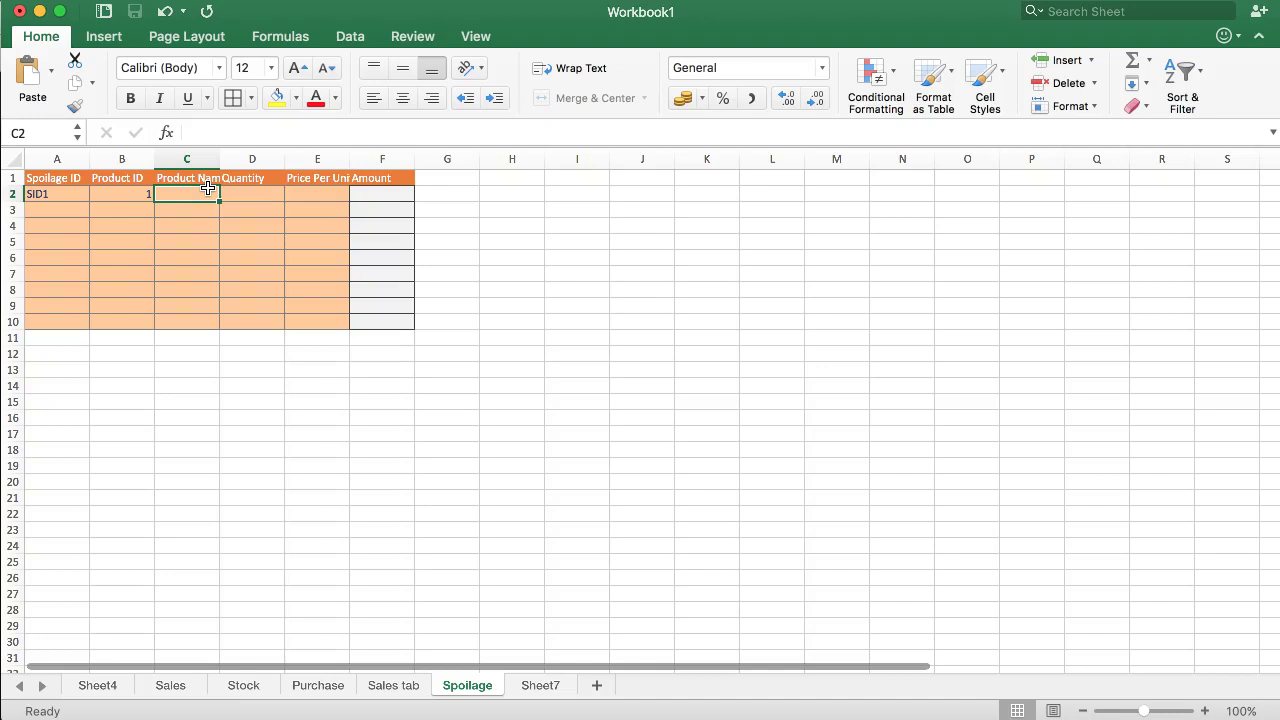
Widen column C so that the full Product Name heading fits
{"action": "mouse_move", "coordinate": [219, 159]}
{"action": "left_mouse_down"}
{"action": "mouse_move", "coordinate": [247, 159]}
{"action": "mouse_move", "coordinate": [232, 159]}
{"action": "left_mouse_up"}
{"action": "left_click", "coordinate": [189, 207]}
{"action": "left_click", "coordinate": [189, 192]}
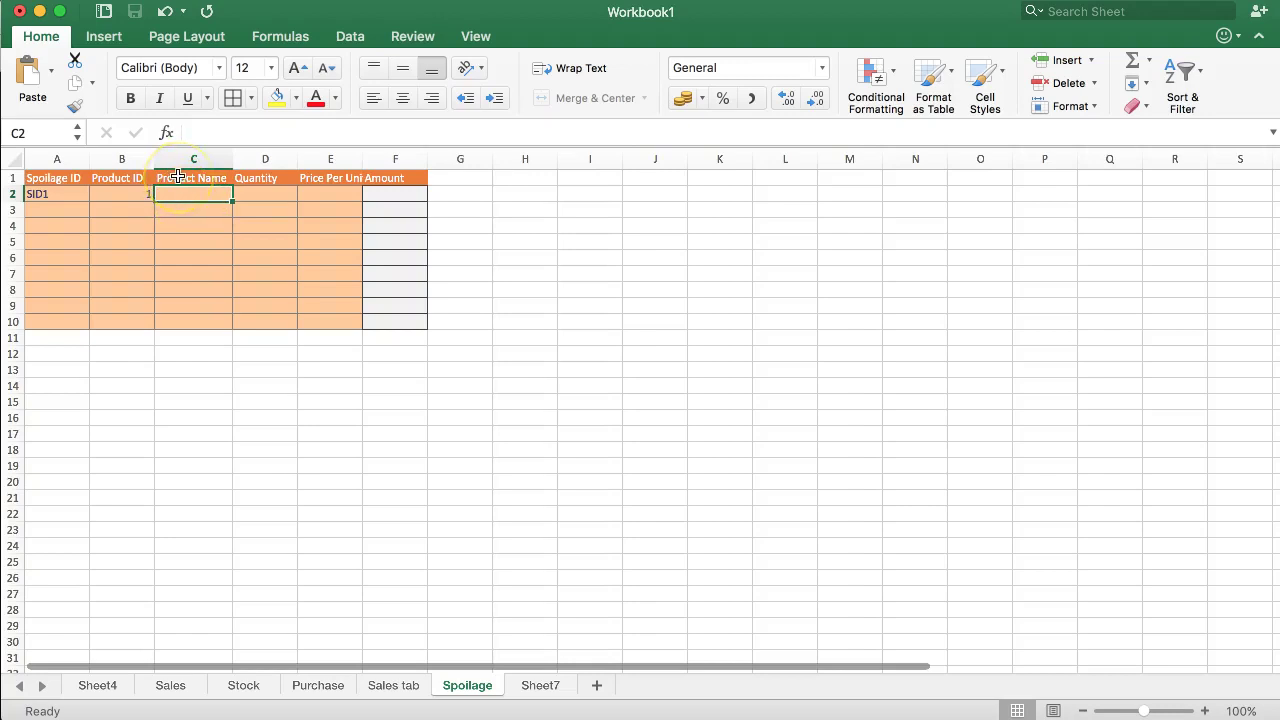
{"action": "type", "text": "=VLOOKUP("}
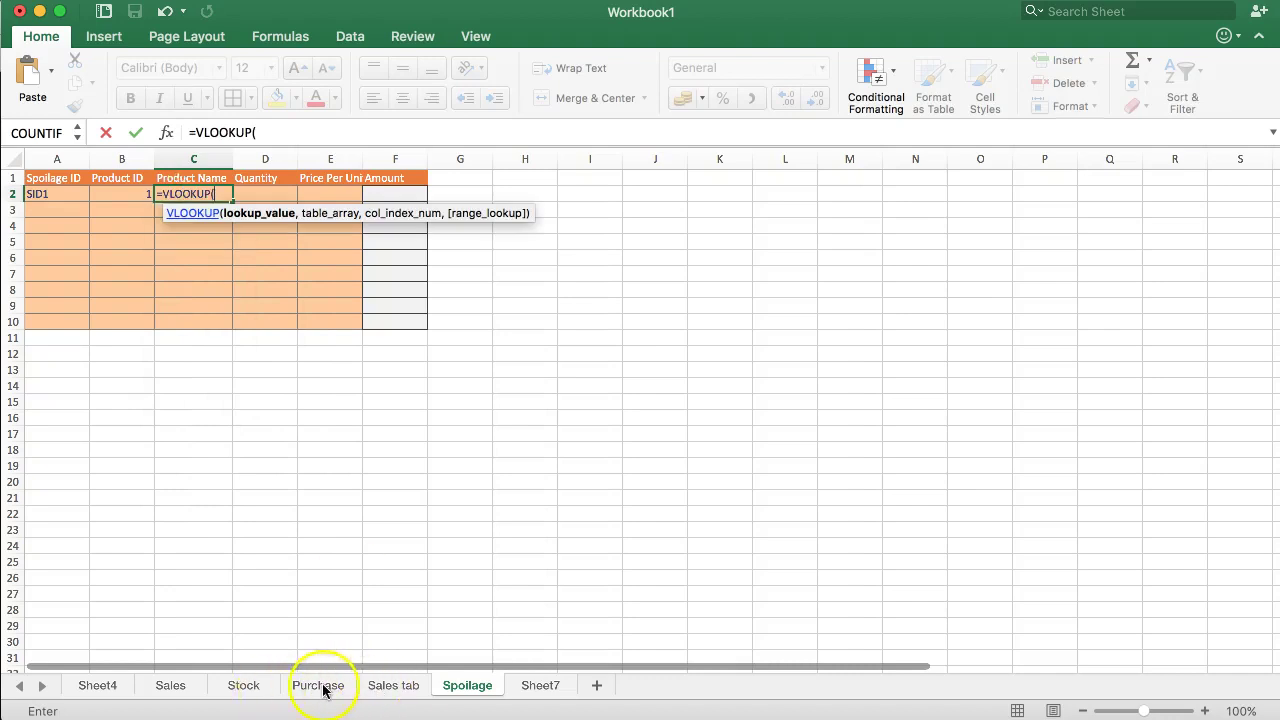
{"action": "left_click", "coordinate": [244, 686]}
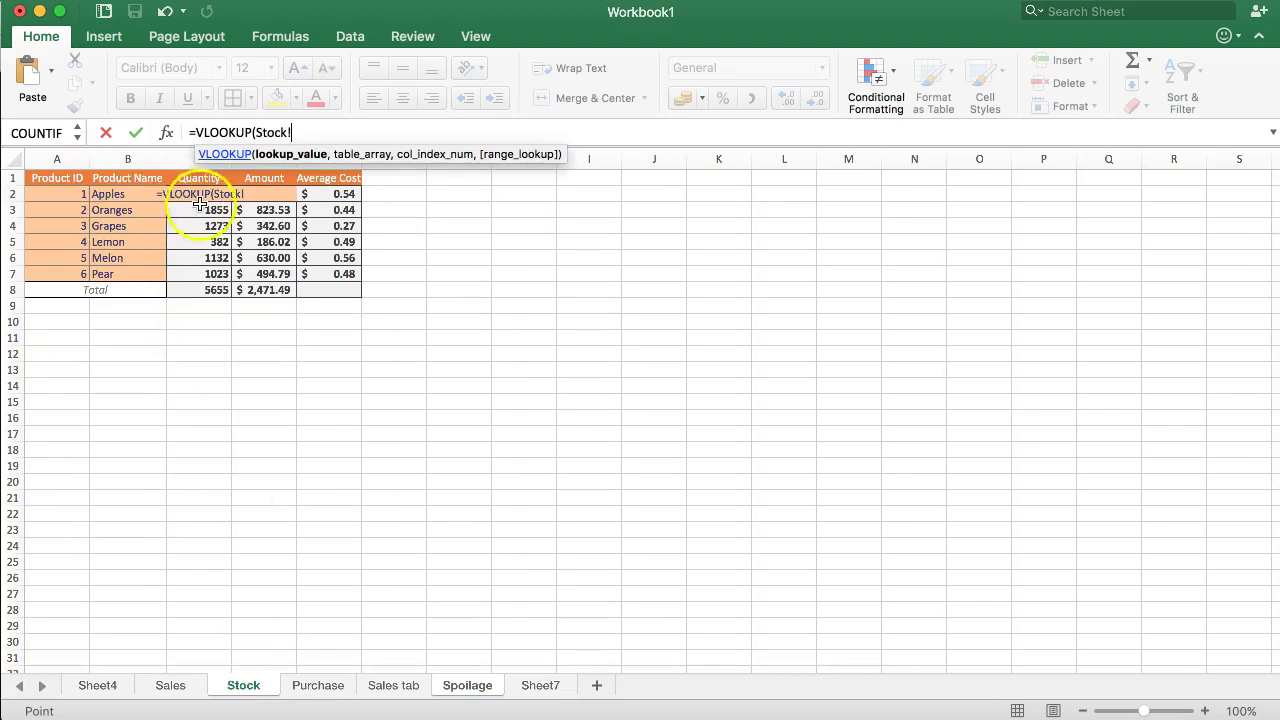
{"action": "key", "text": "Escape"}
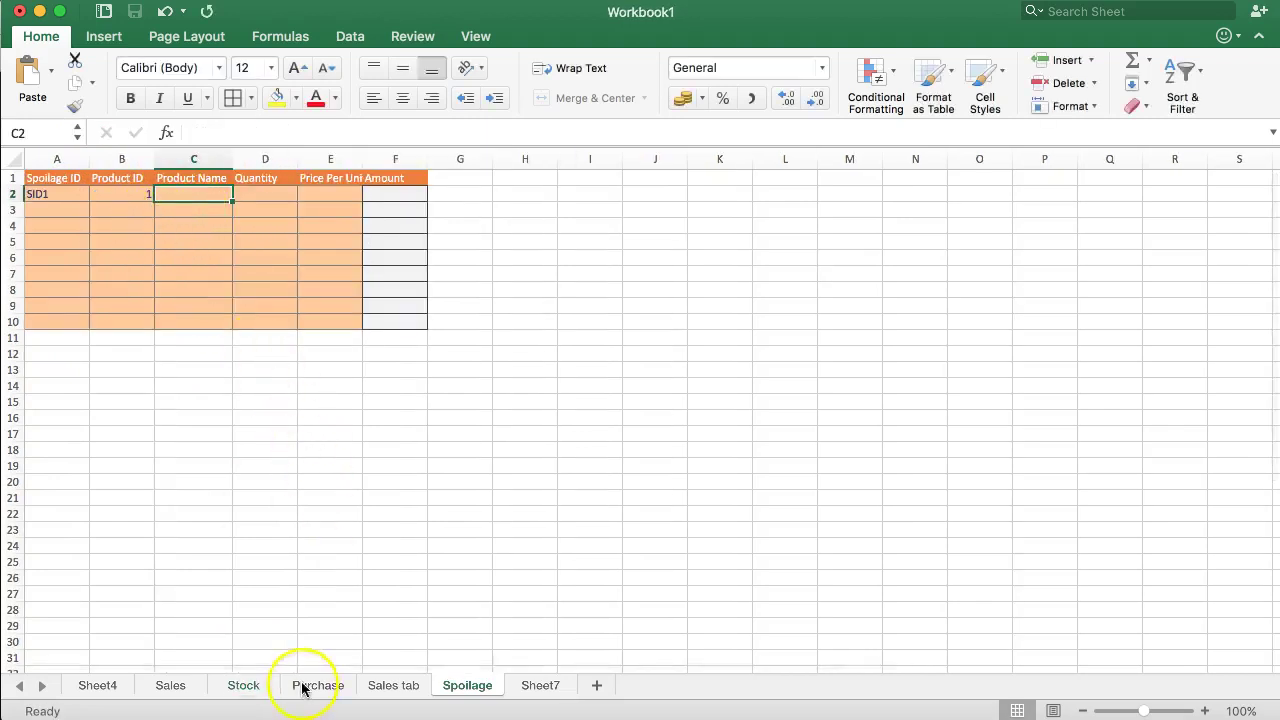
Check the product IDs and names on the Stock sheet and return to the Spoilage sheet
{"action": "left_click", "coordinate": [302, 686]}
{"action": "left_click", "coordinate": [243, 686]}
{"action": "left_click", "coordinate": [160, 275]}
{"action": "left_click", "coordinate": [186, 194]}
{"action": "left_click", "coordinate": [125, 210]}
{"action": "left_click", "coordinate": [467, 686]}
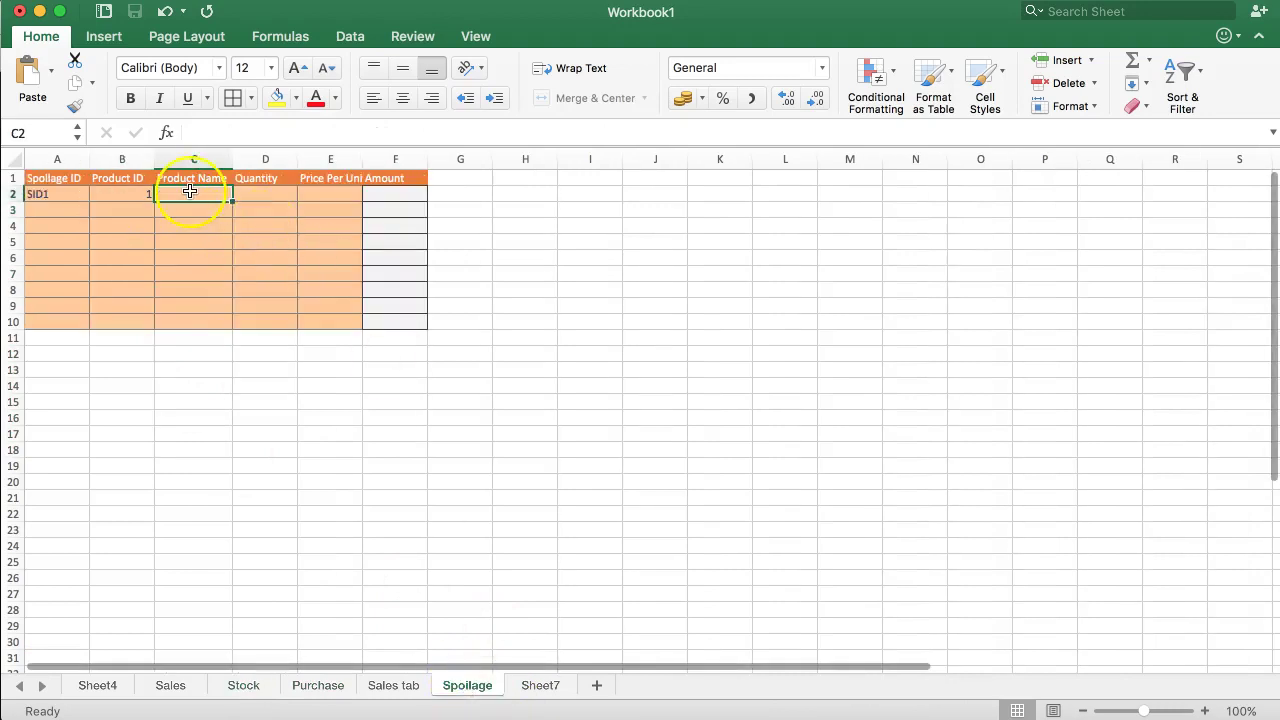
Start a VLOOKUP formula in C2 with the Formula Builder, using Product ID cell B2 as the lookup value
{"action": "type", "text": "=VLOOKUP("}
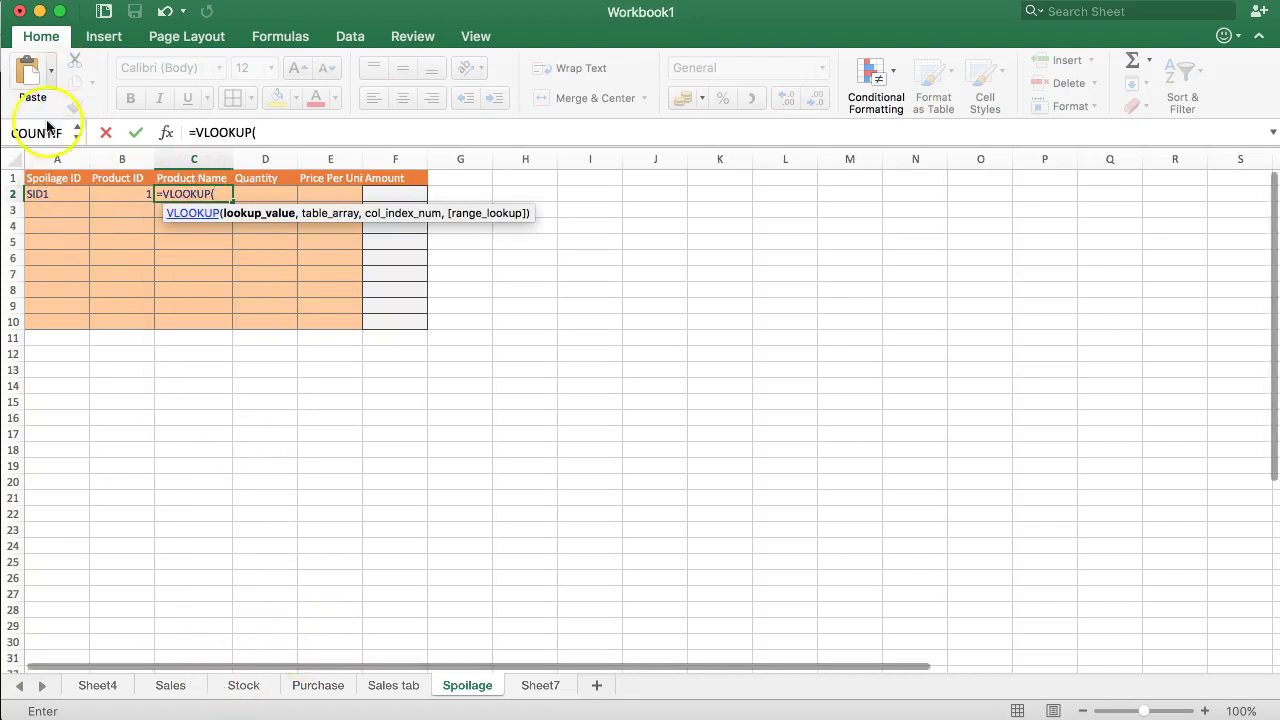
{"action": "left_click", "coordinate": [167, 132]}
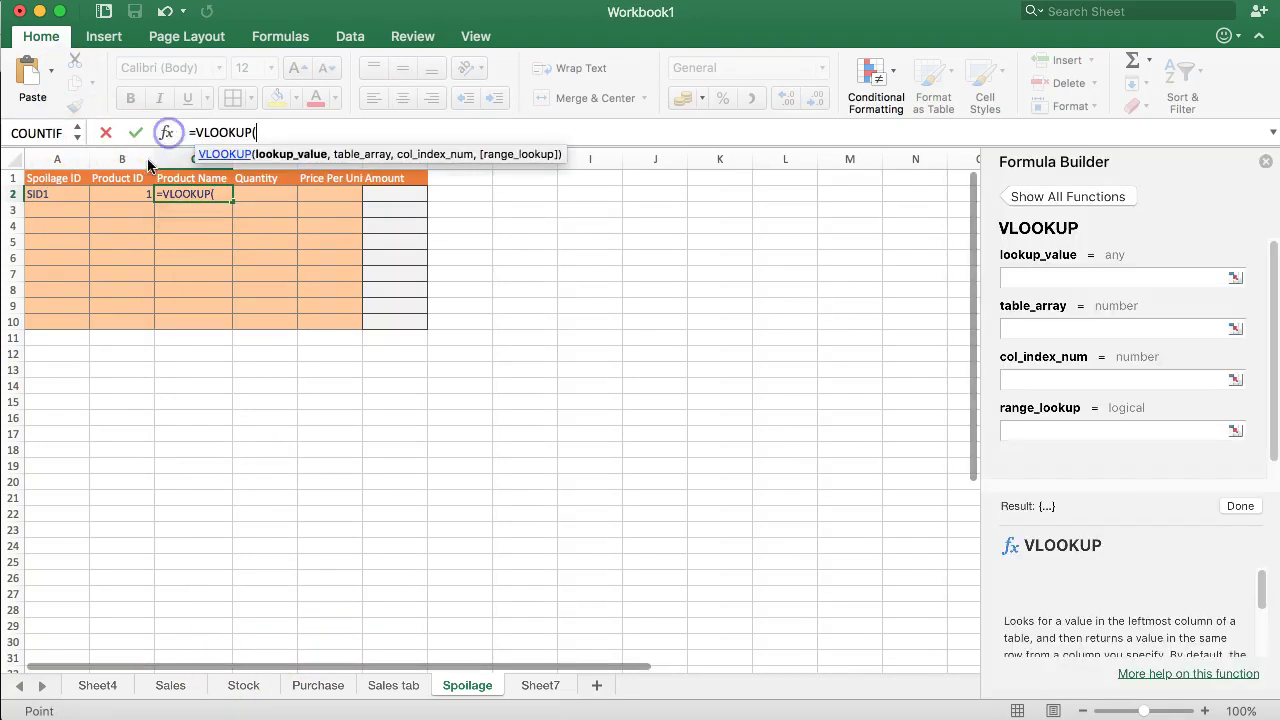
{"action": "left_click", "coordinate": [1050, 330]}
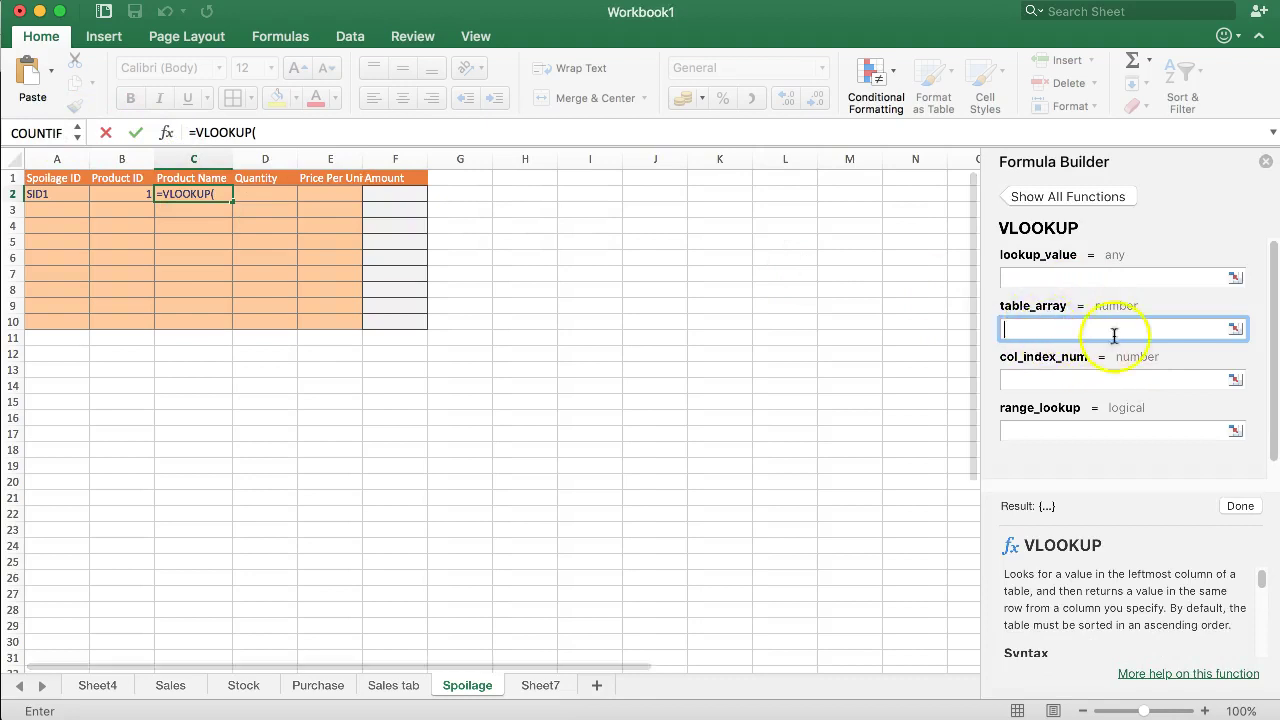
{"action": "left_click", "coordinate": [1091, 262]}
{"action": "left_click", "coordinate": [137, 194]}
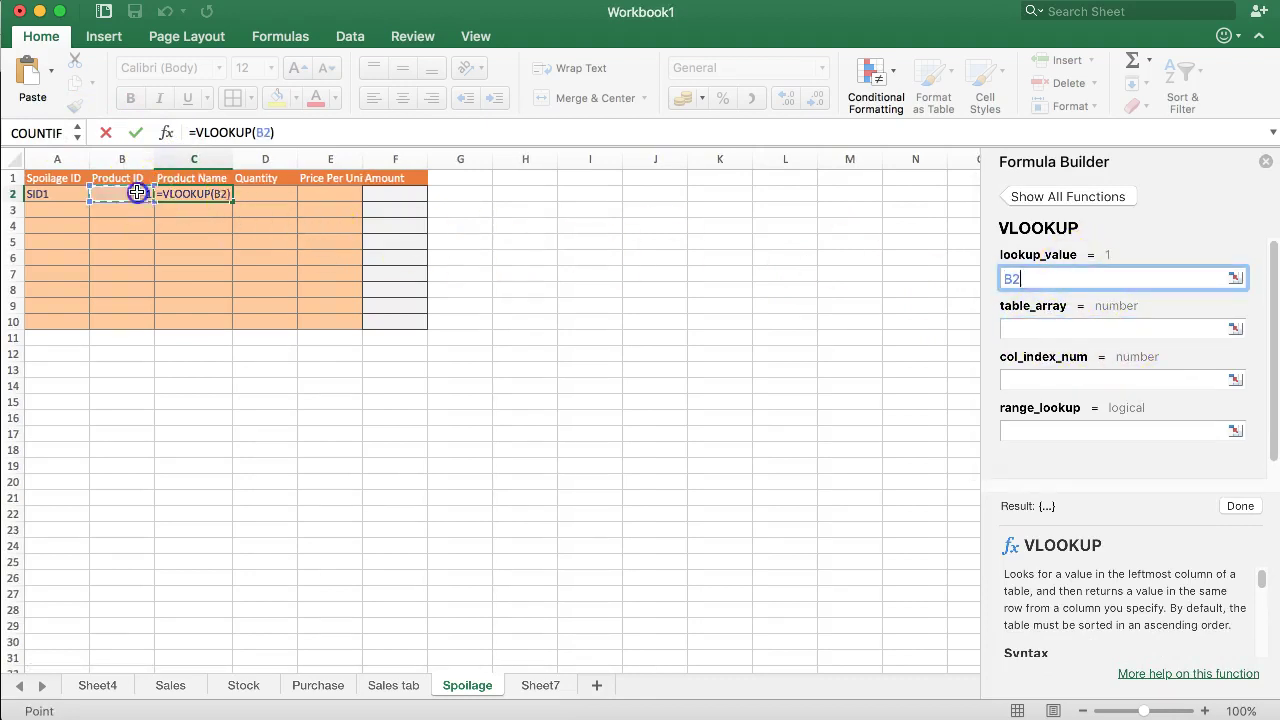
Complete the VLOOKUP with Stock!A2:B7 as the table array and 2 as the column index, leaving the range lookup empty
{"action": "left_click", "coordinate": [1006, 331]}
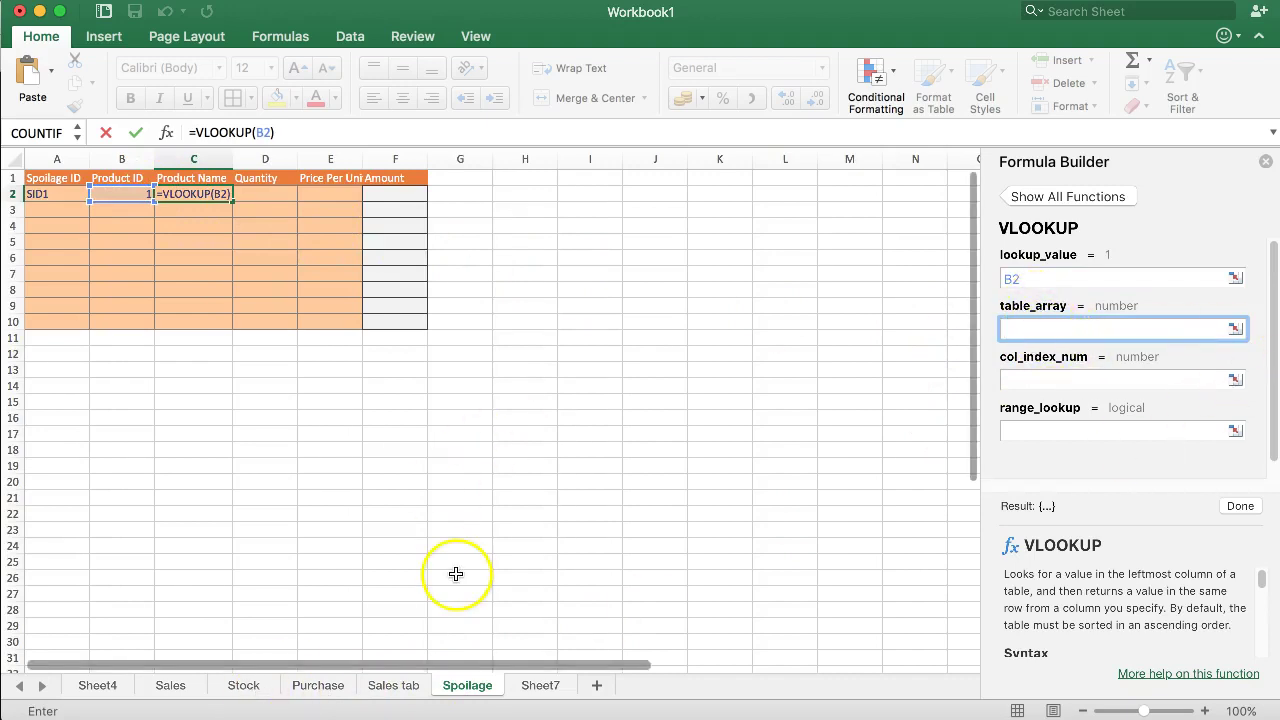
{"action": "left_click", "coordinate": [243, 685]}
{"action": "left_click_drag", "start_coordinate": [56, 194], "coordinate": [128, 275]}
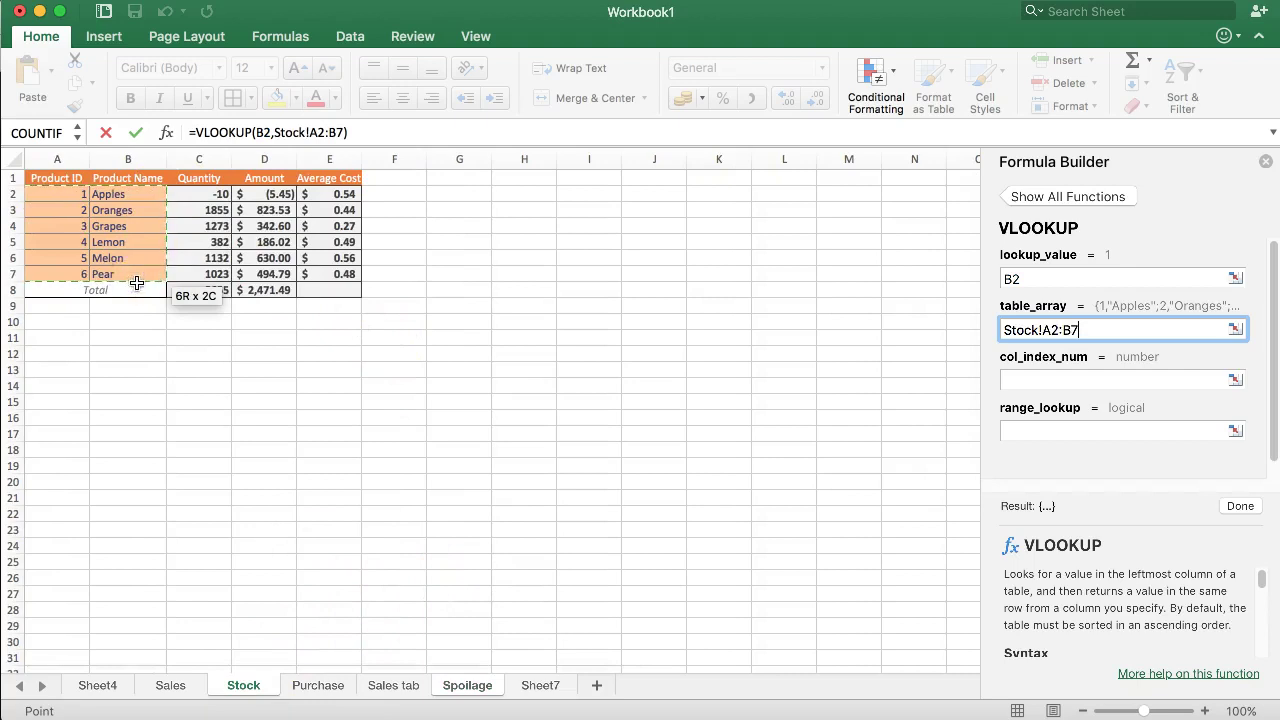
{"action": "left_click", "coordinate": [1045, 377]}
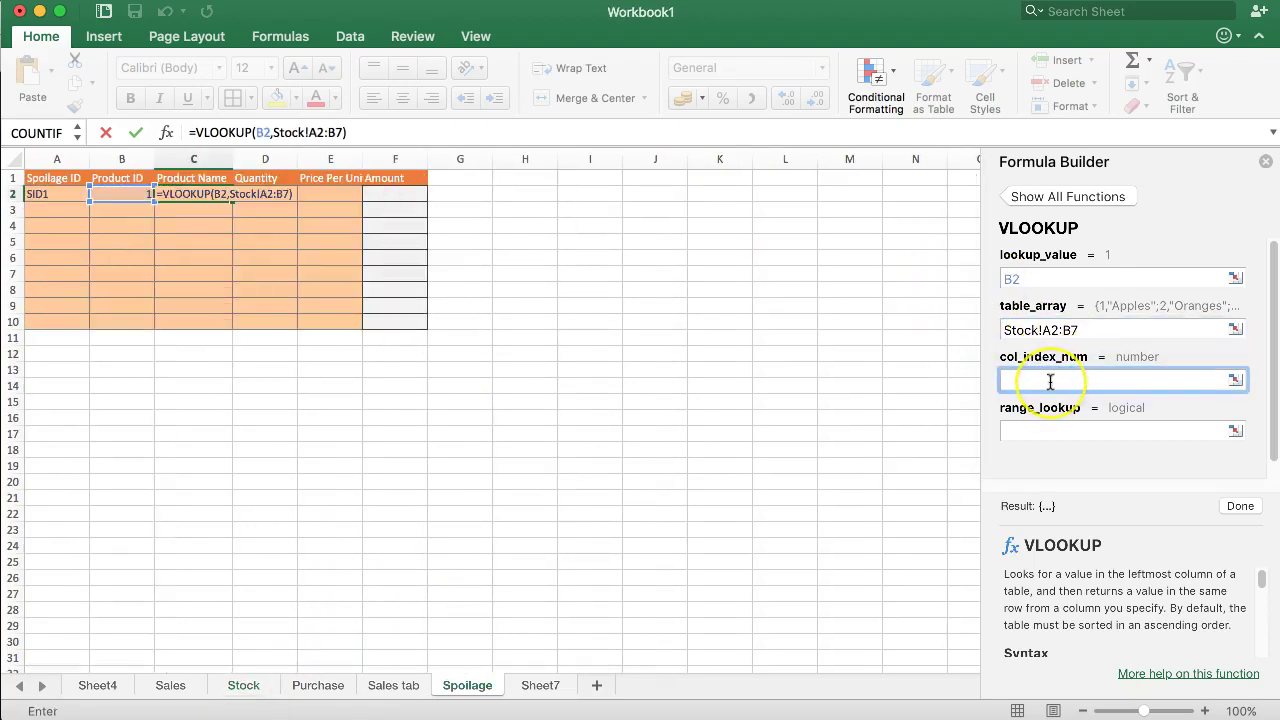
{"action": "type", "text": "2"}
{"action": "left_click", "coordinate": [1035, 429]}
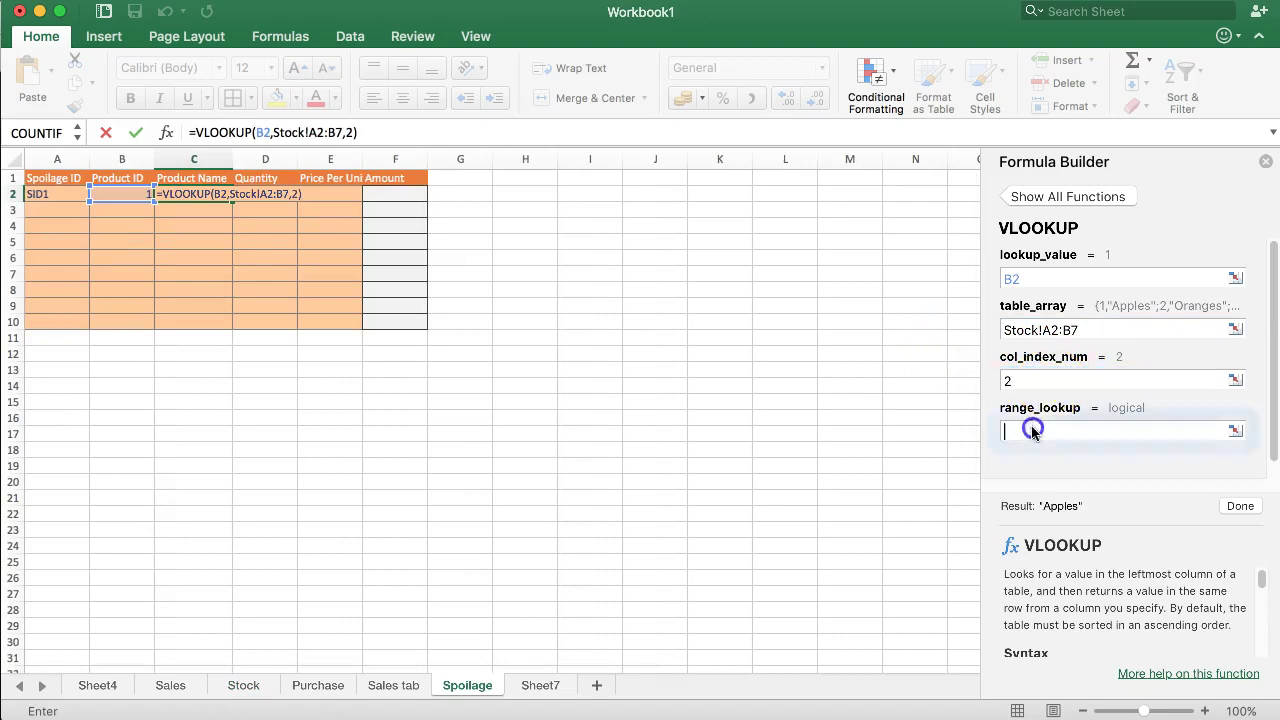
{"action": "left_click", "coordinate": [1122, 435]}
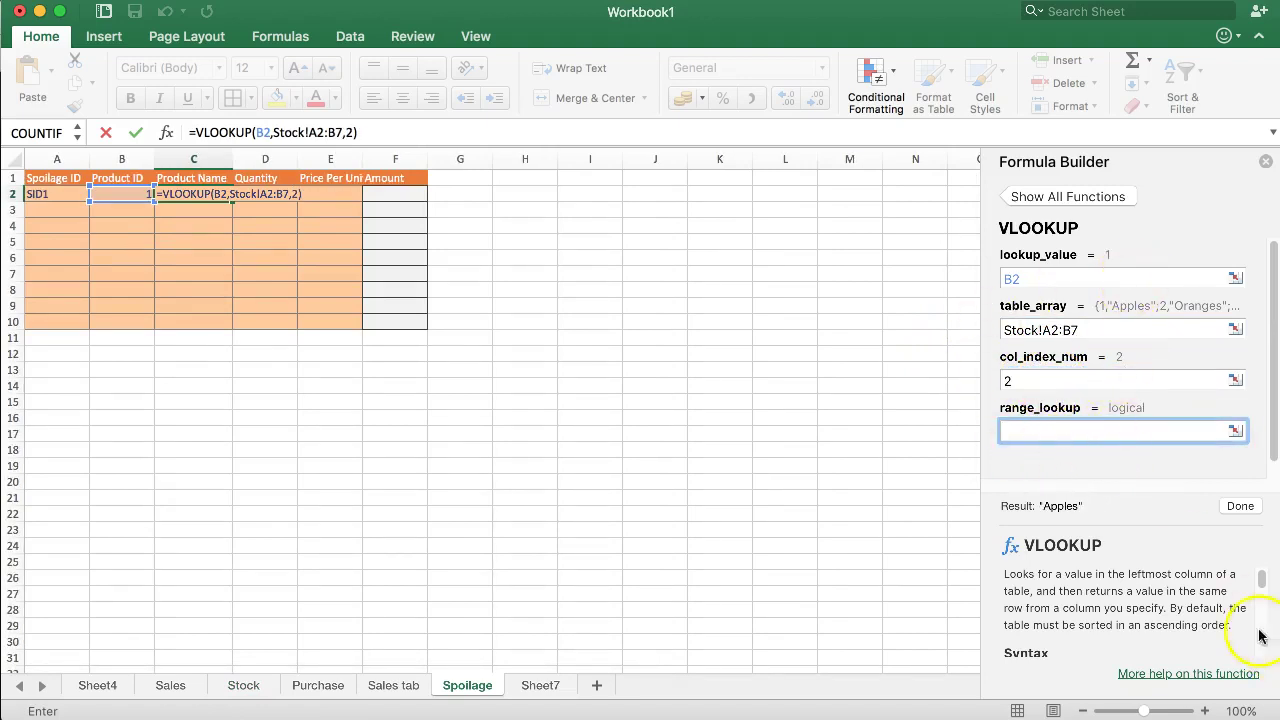
{"action": "left_click", "coordinate": [1236, 506]}
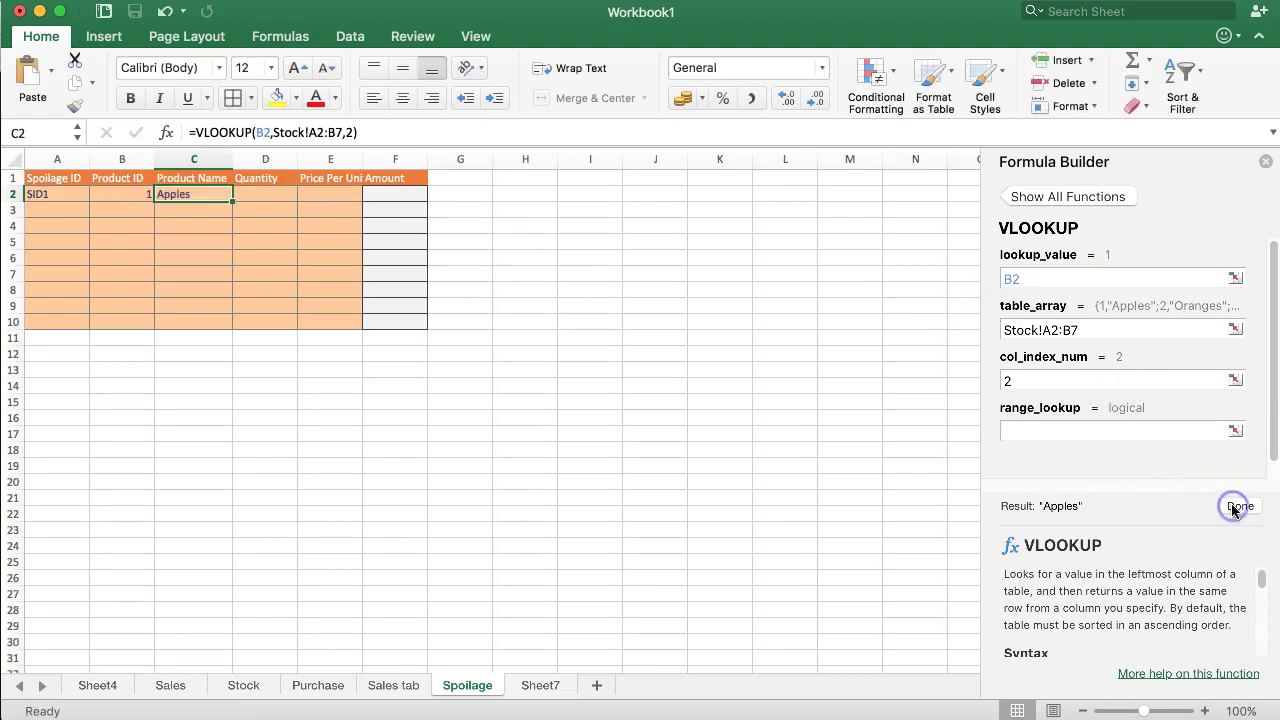
{"action": "left_click", "coordinate": [1265, 161]}
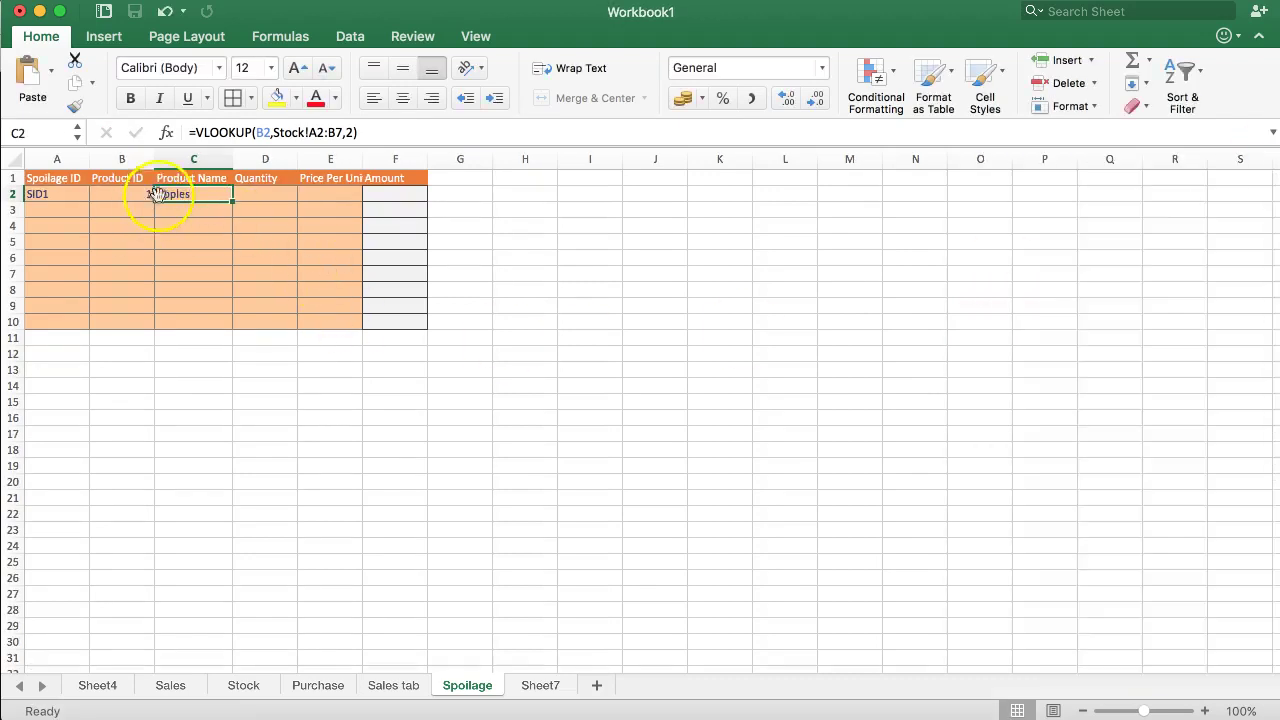
Apply the Output cell style to the Product Name cells C2:C10
{"action": "left_click_drag", "start_coordinate": [176, 195], "coordinate": [180, 321]}
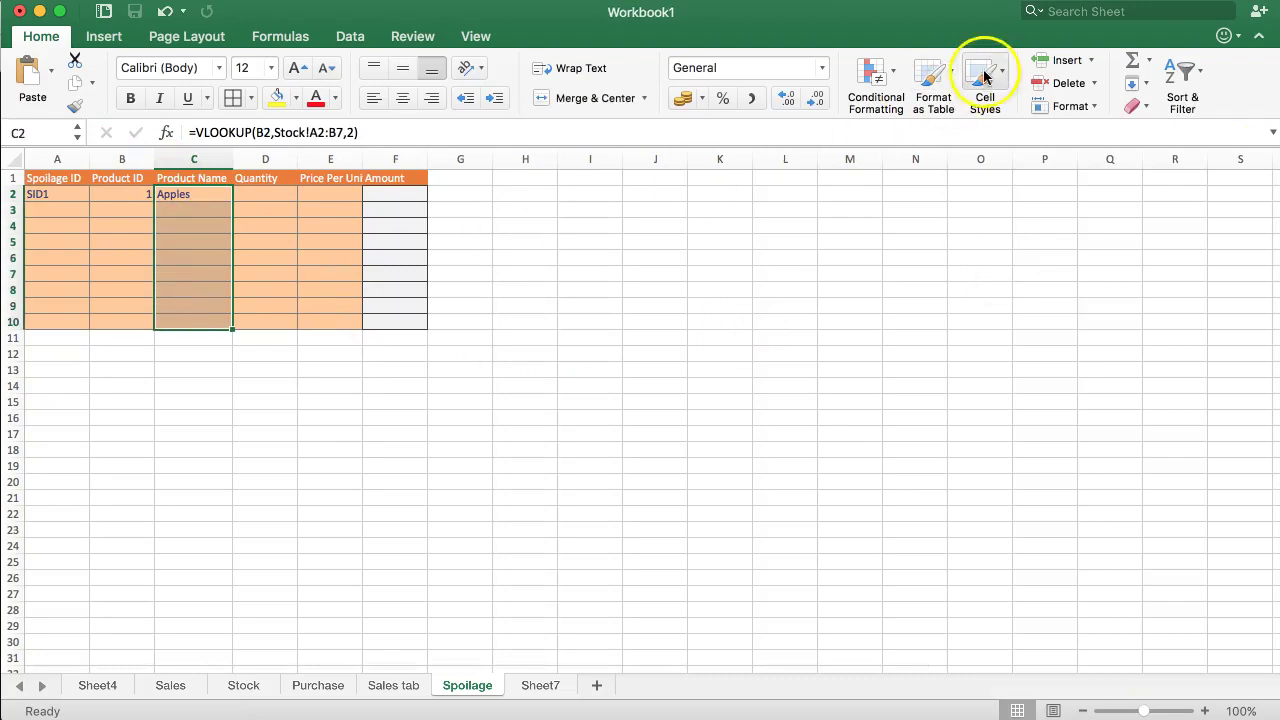
{"action": "left_click", "coordinate": [982, 78]}
{"action": "left_click", "coordinate": [766, 216]}
{"action": "left_click", "coordinate": [177, 280]}
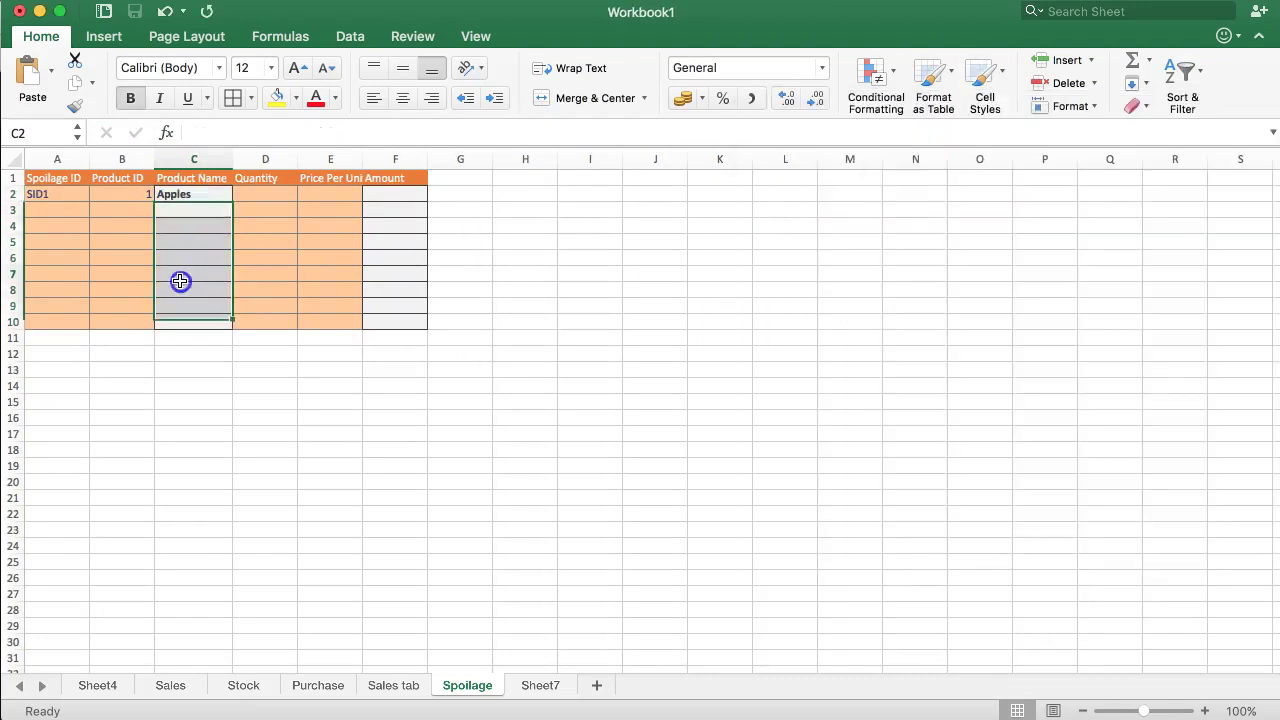
Enter 10 as the Quantity in D2 of the SID1 row
{"action": "left_click", "coordinate": [264, 202]}
{"action": "left_click", "coordinate": [268, 194]}
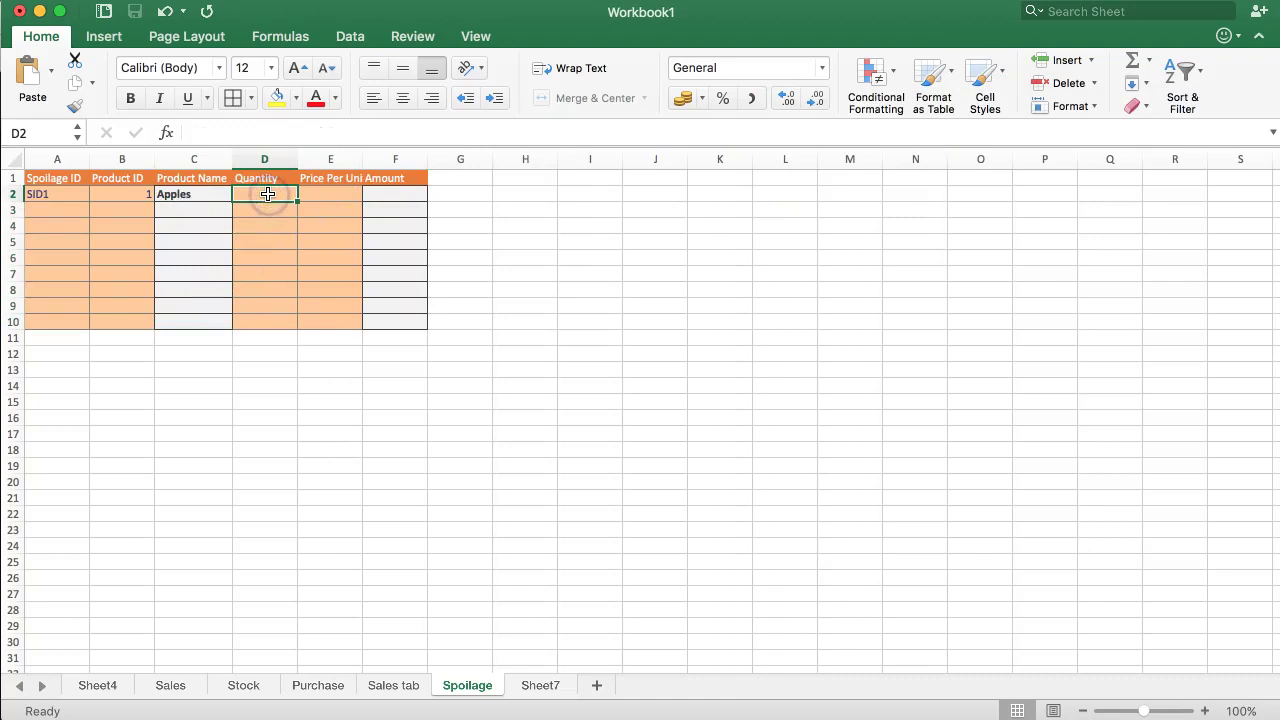
{"action": "type", "text": "10"}
{"action": "key", "text": "Return"}
{"action": "left_click", "coordinate": [268, 194]}
{"action": "key", "text": "Tab"}
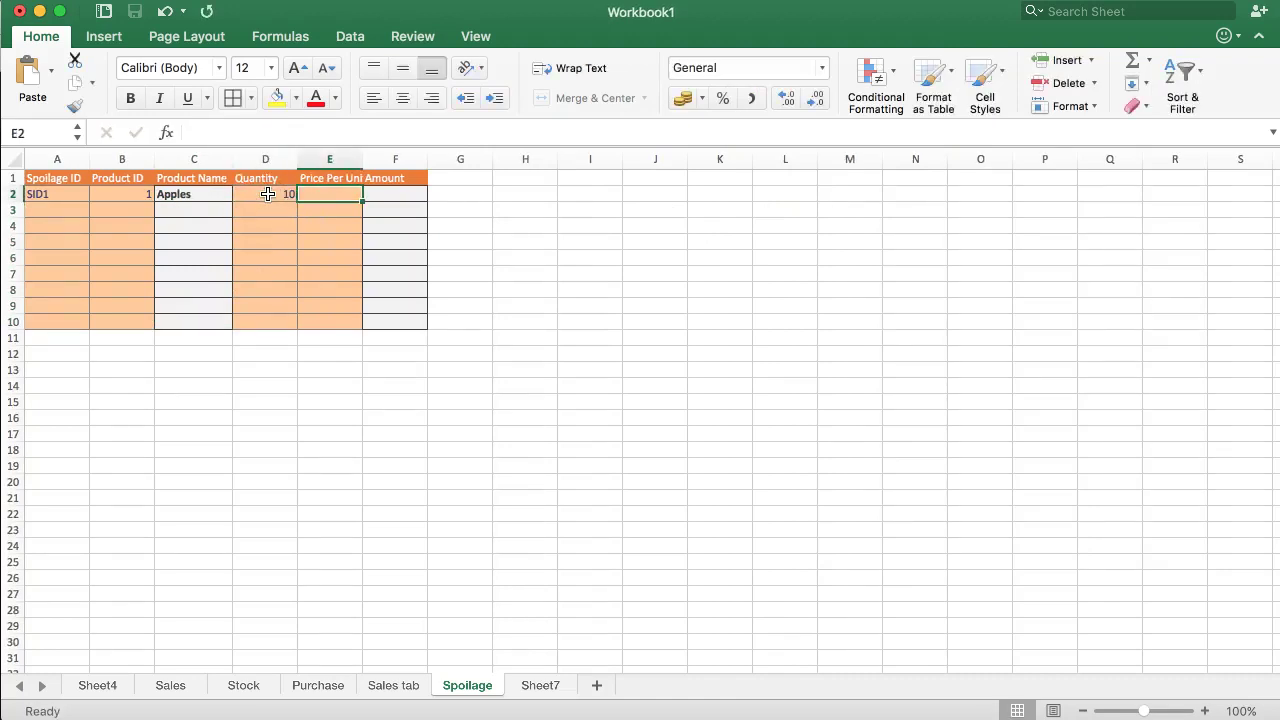
Widen column E so that the full Price Per Unit heading fits
{"action": "left_click_drag", "start_coordinate": [362, 159], "coordinate": [383, 158]}
{"action": "left_click", "coordinate": [347, 197]}
{"action": "left_click", "coordinate": [326, 196]}
{"action": "left_click", "coordinate": [315, 195]}
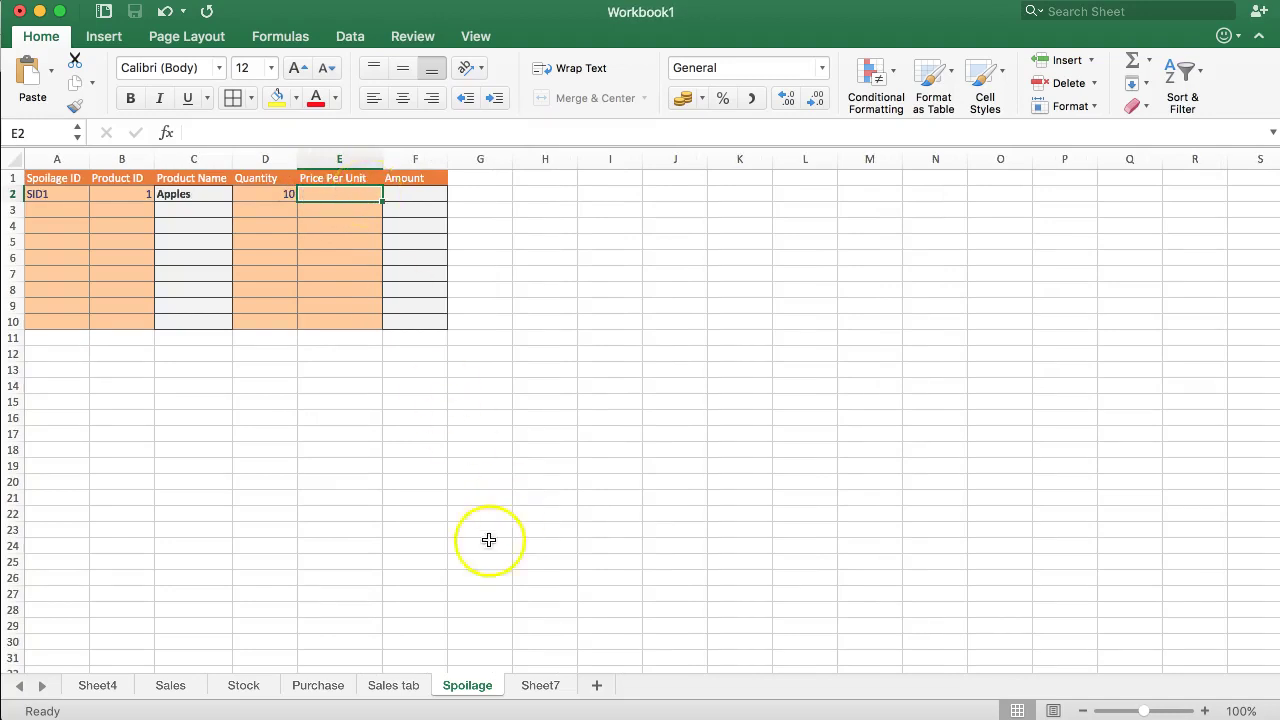
Look up the average cost of Apples on the Stock sheet and enter 0.54 as the Price Per Unit in E2 of the Spoilage sheet
{"action": "left_click", "coordinate": [245, 686]}
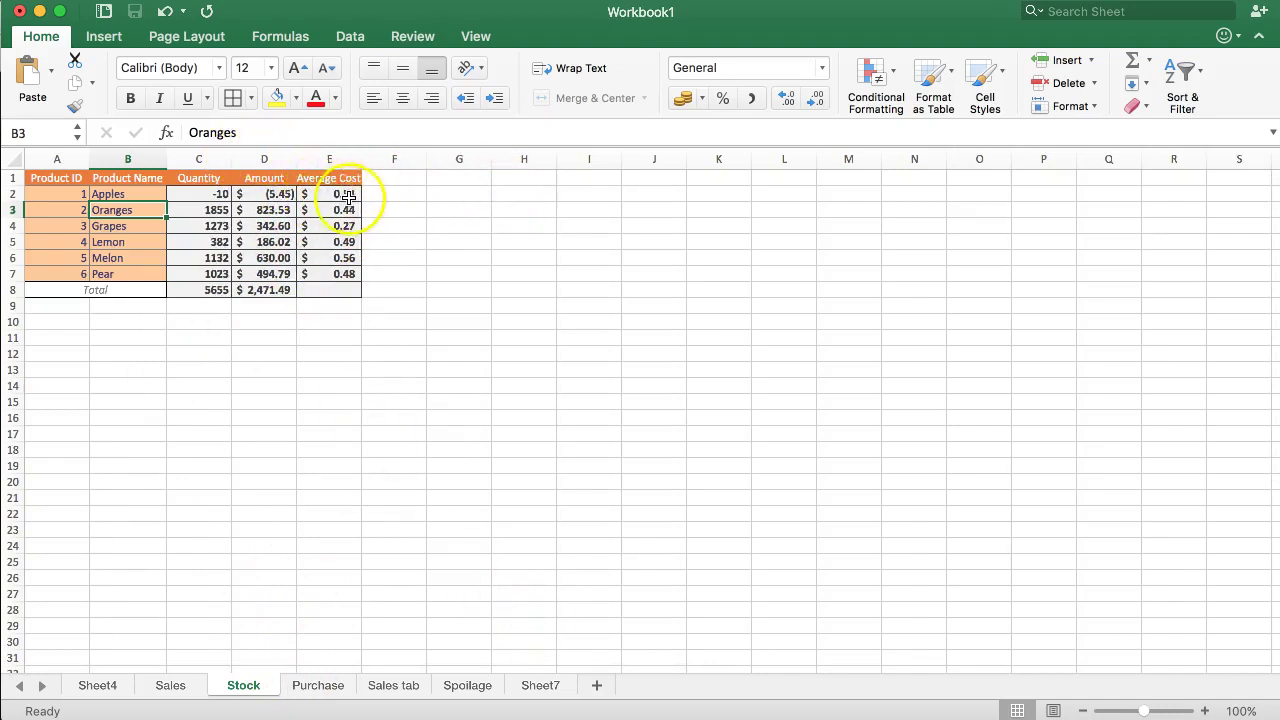
{"action": "left_click", "coordinate": [316, 685]}
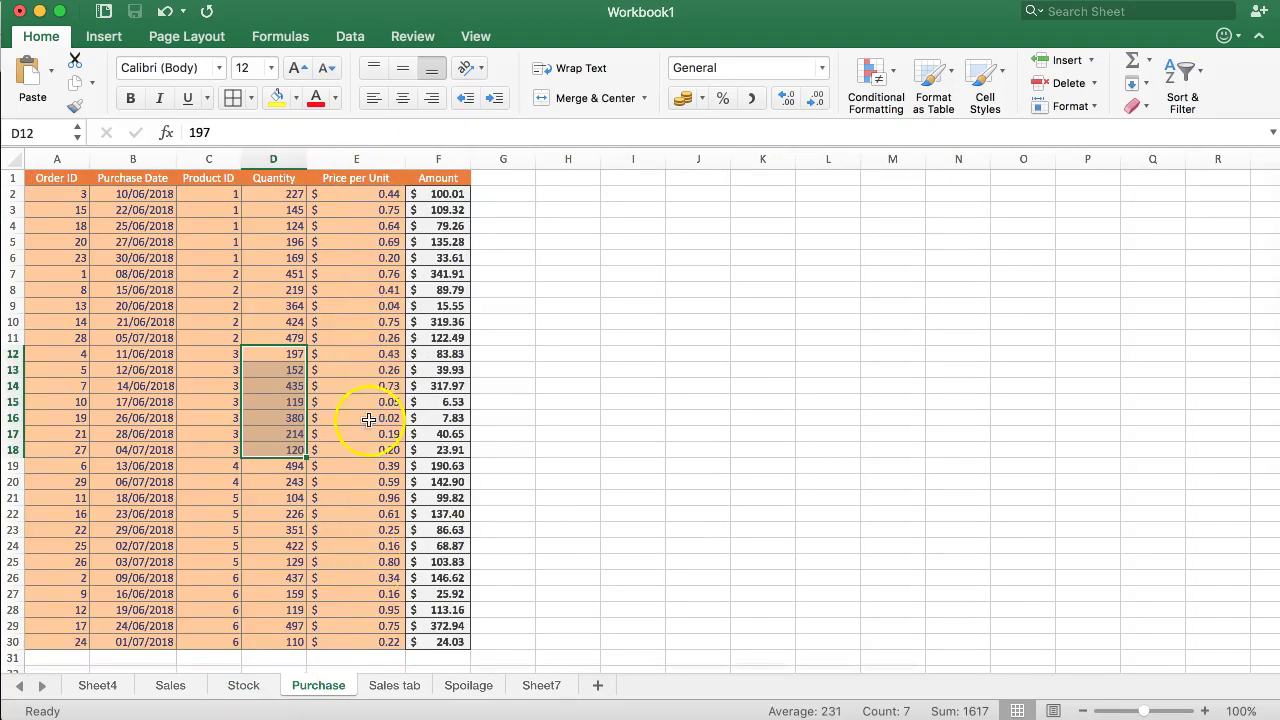
{"action": "left_click", "coordinate": [243, 685]}
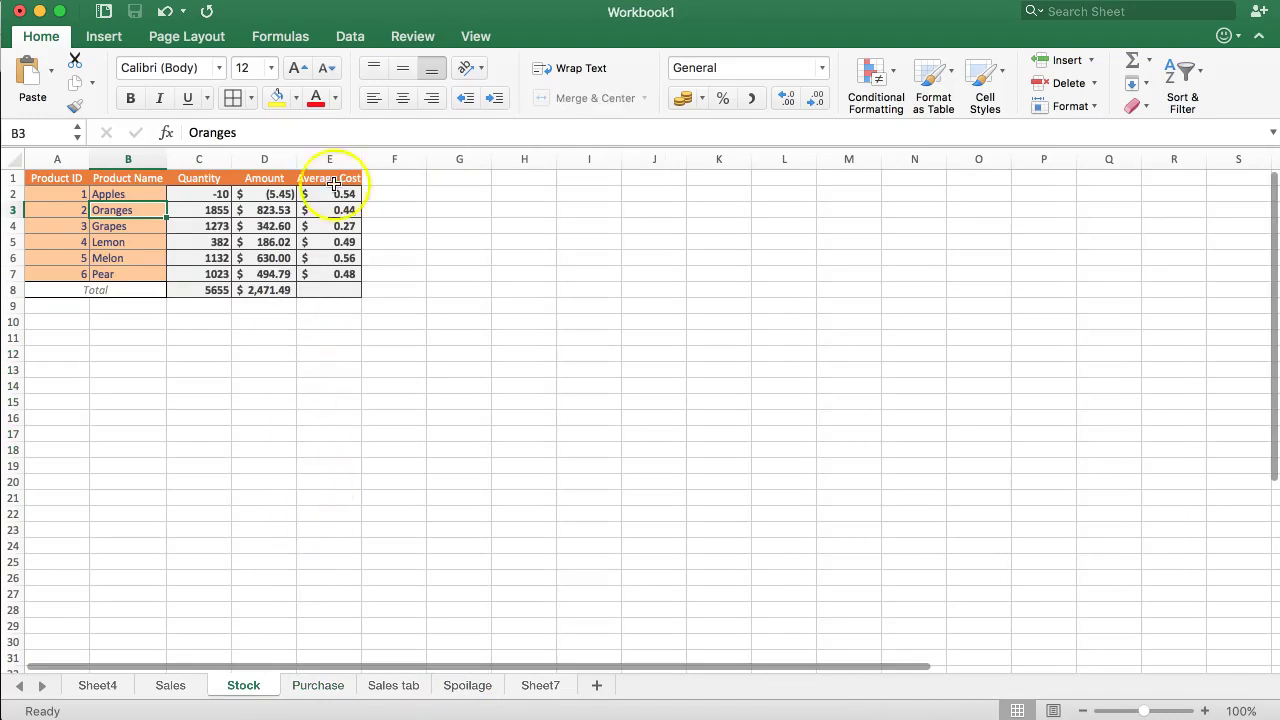
{"action": "left_click", "coordinate": [467, 685]}
{"action": "type", "text": "0.54"}
{"action": "key", "text": "Return"}
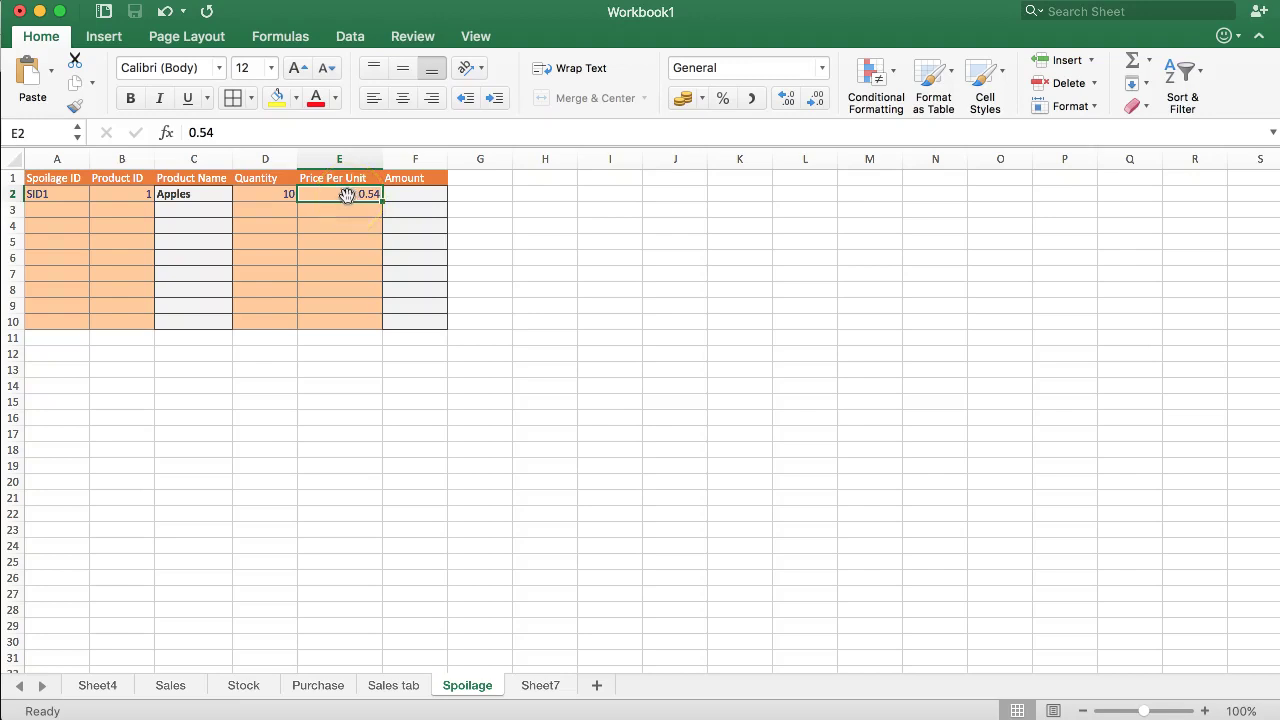
Enter the formula =D2*E2 in F2 to calculate the spoilage Amount
{"action": "left_click", "coordinate": [408, 200]}
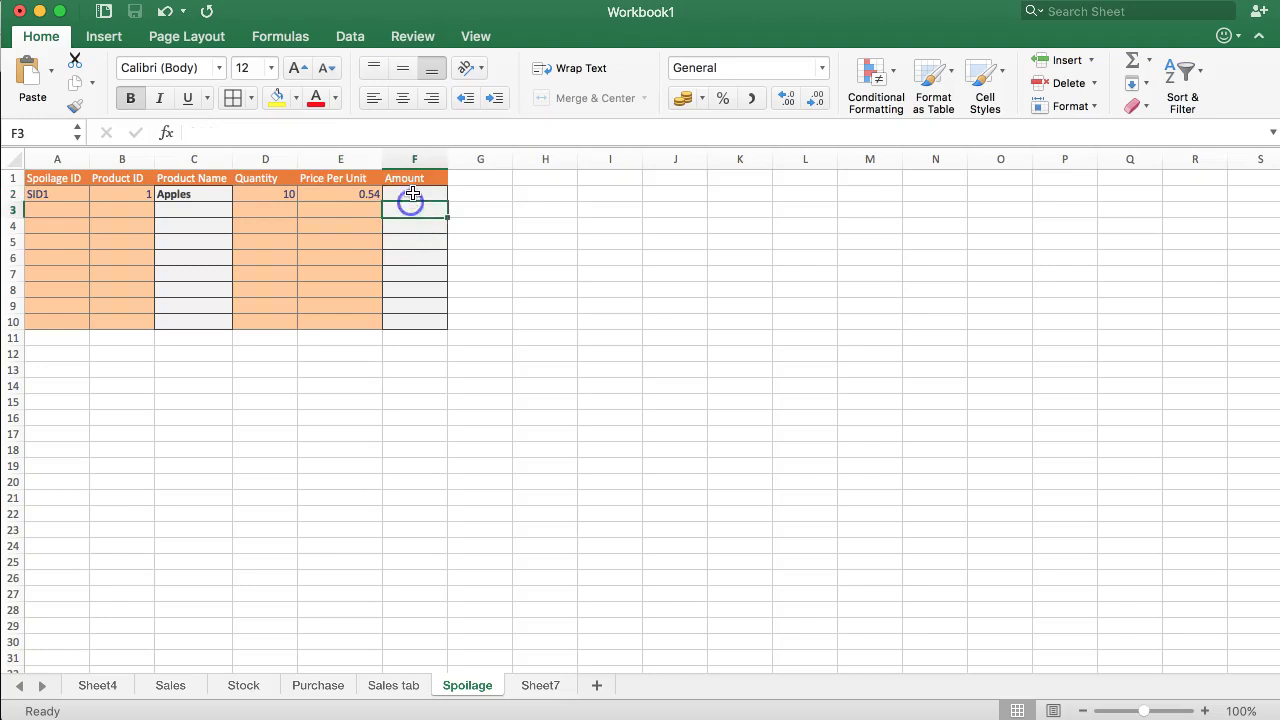
{"action": "type", "text": "="}
{"action": "left_click", "coordinate": [261, 194]}
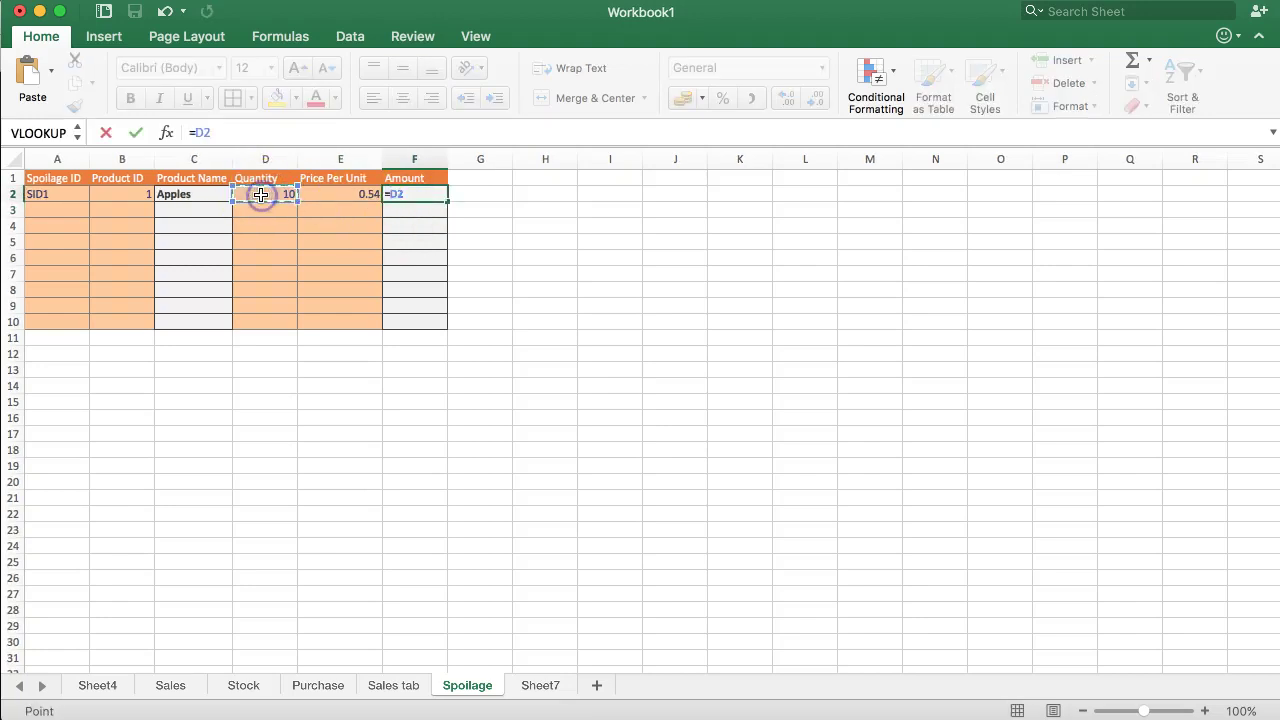
{"action": "left_click", "coordinate": [347, 190]}
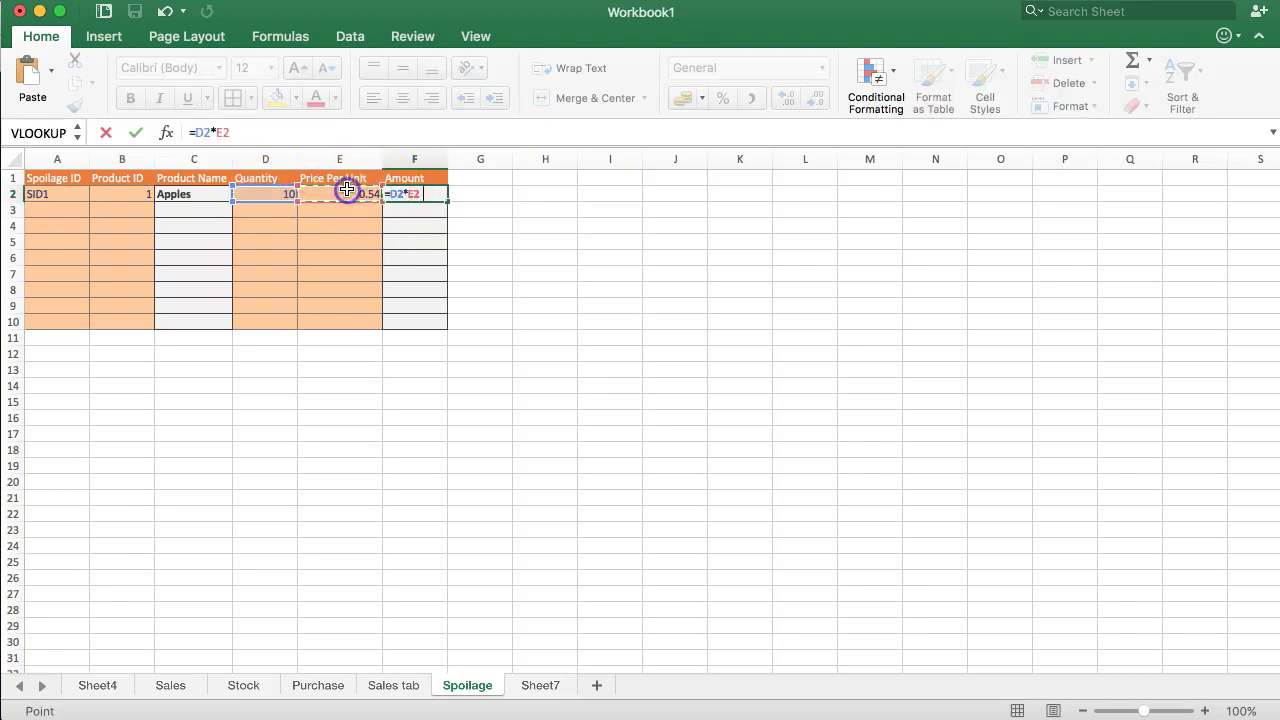
{"action": "key", "text": "Return"}
Apply the $ English (United States) accounting format to the Price Per Unit and Amount cells E2:F10
{"action": "left_click_drag", "start_coordinate": [350, 194], "coordinate": [421, 323]}
{"action": "left_click", "coordinate": [703, 98]}
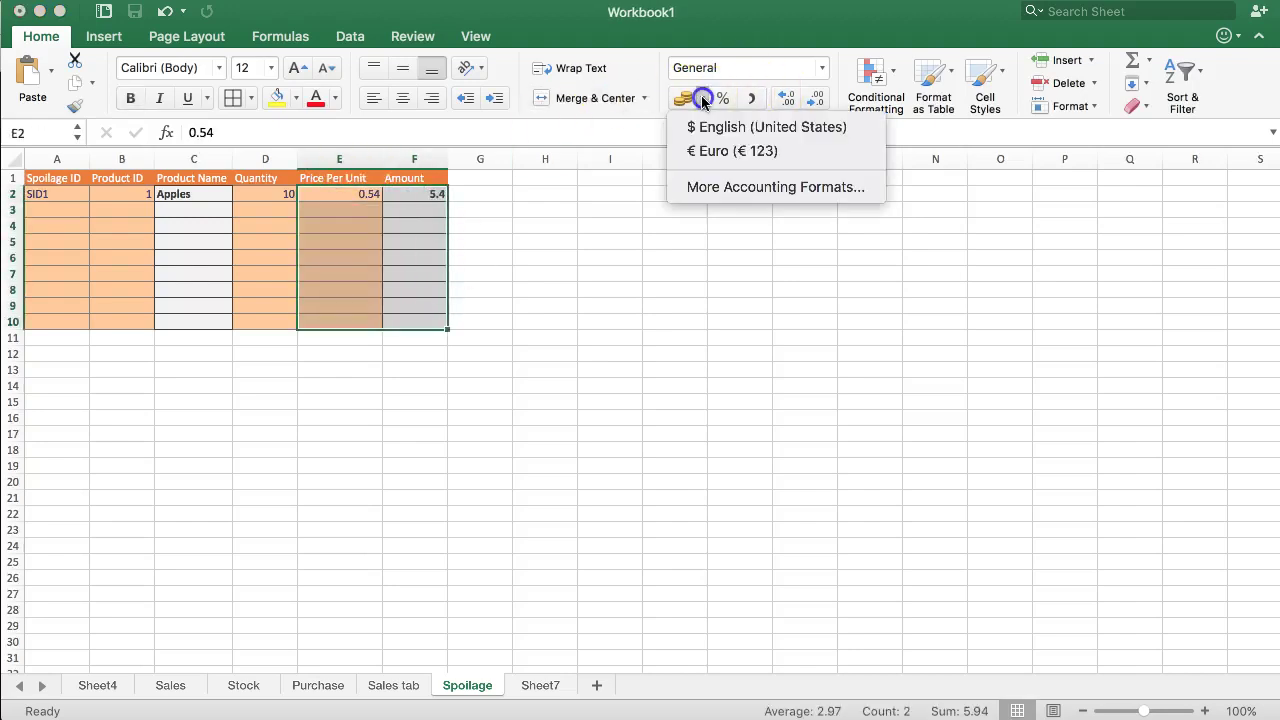
{"action": "left_click", "coordinate": [710, 127]}
{"action": "left_click", "coordinate": [314, 228]}
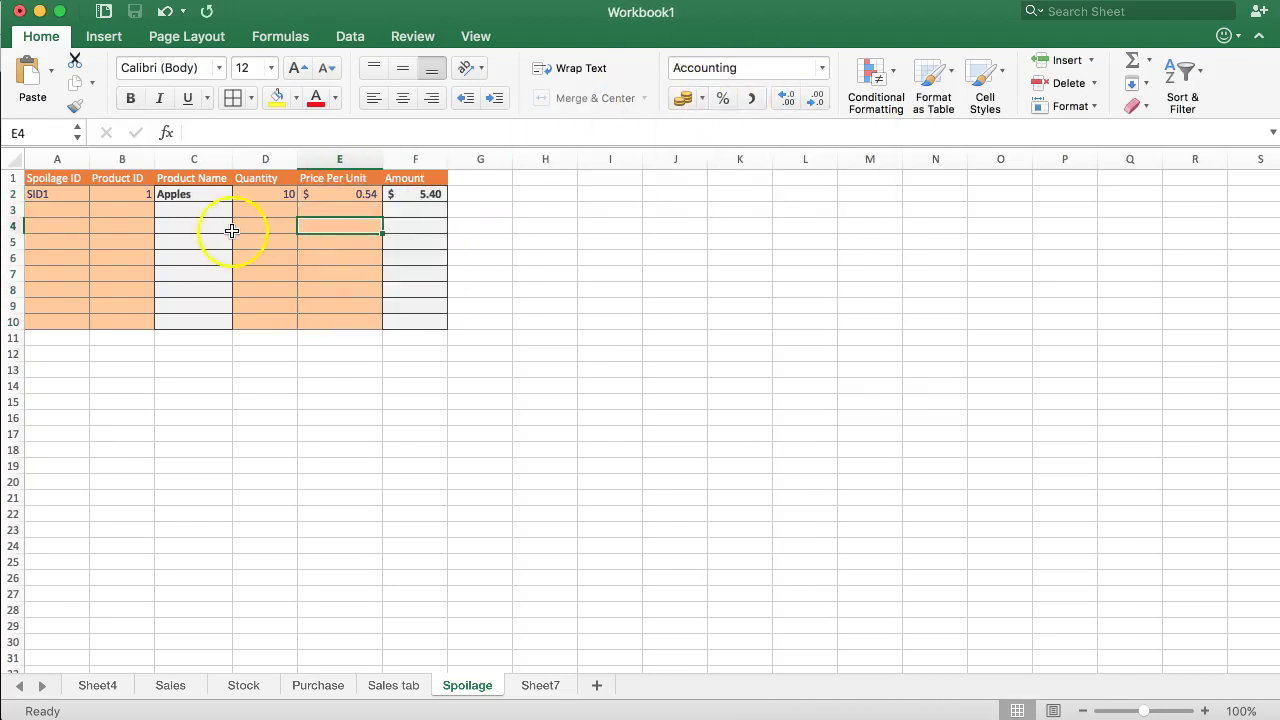
Examine the Quantity and Average Cost formulas on the Stock sheet
{"action": "left_click", "coordinate": [121, 208]}
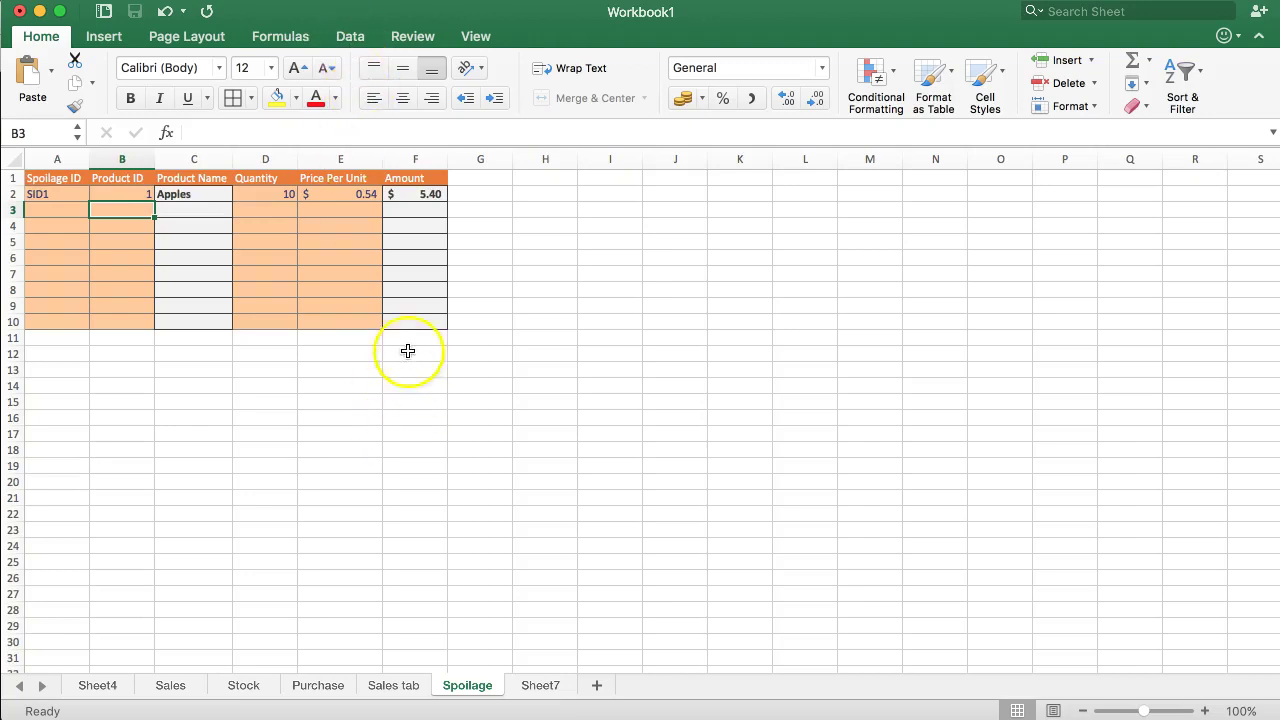
{"action": "left_click", "coordinate": [243, 685]}
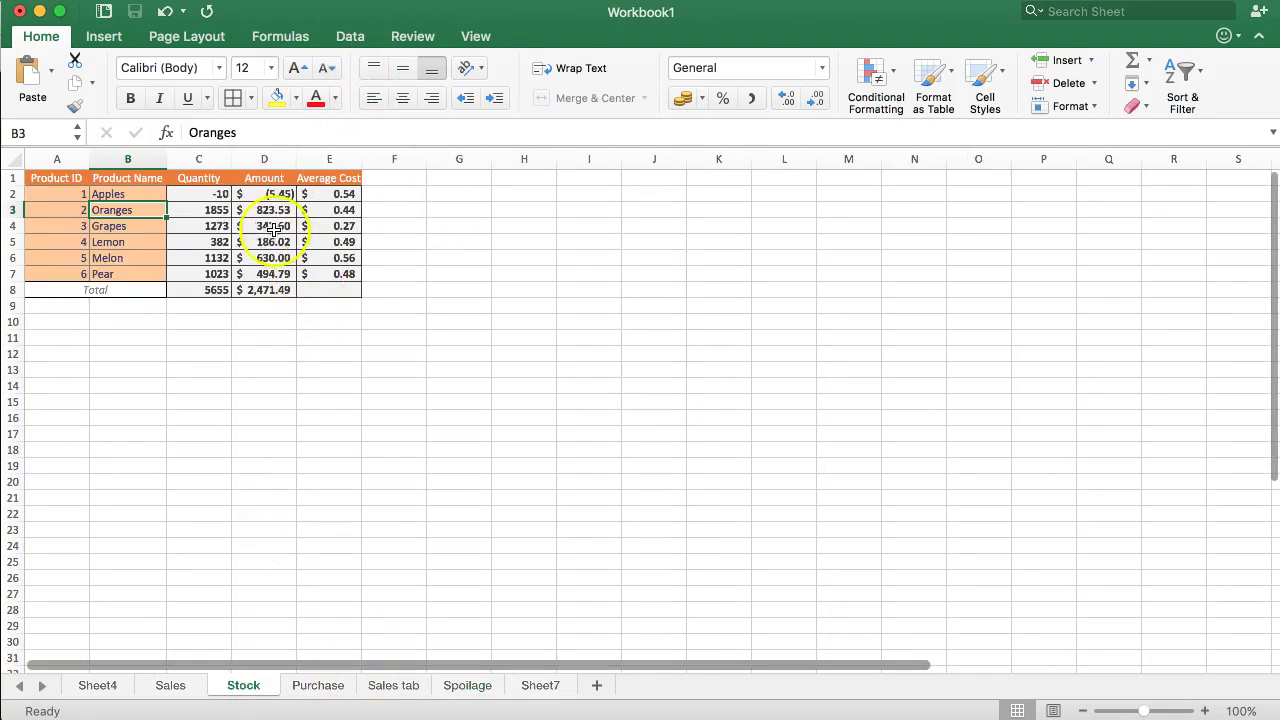
{"action": "left_click", "coordinate": [118, 194]}
{"action": "left_click", "coordinate": [199, 193]}
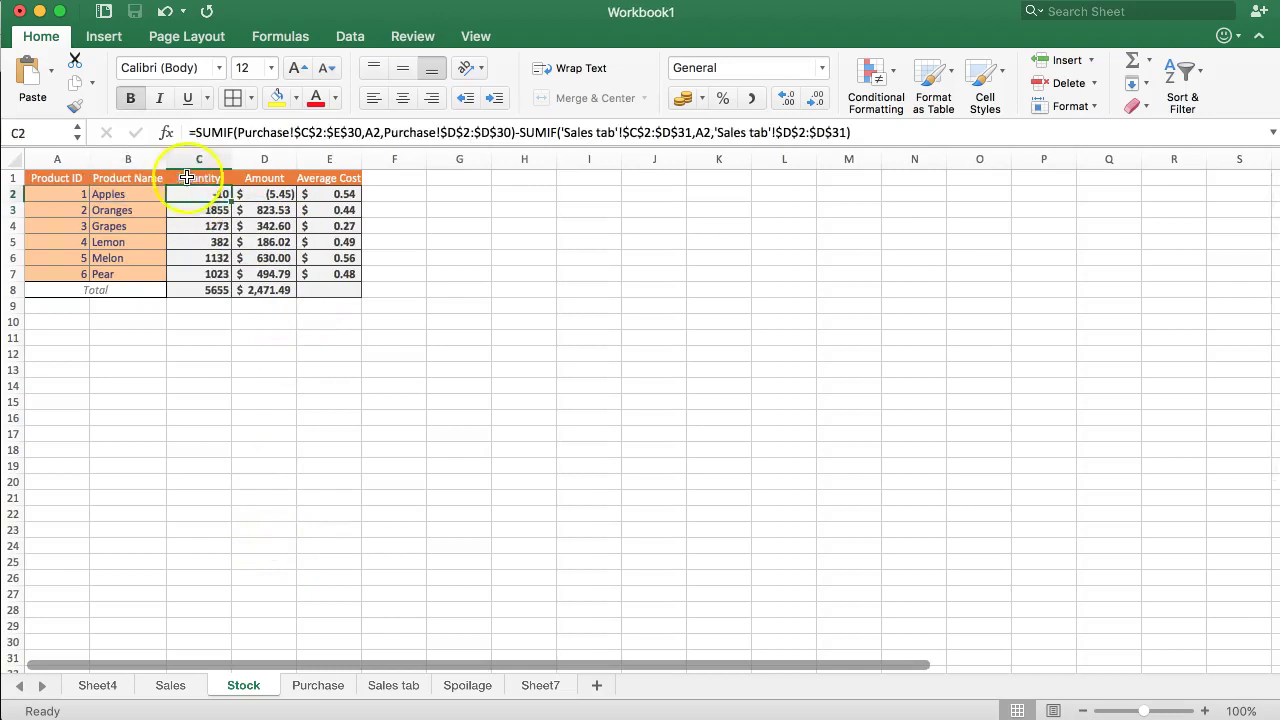
{"action": "left_click", "coordinate": [338, 194]}
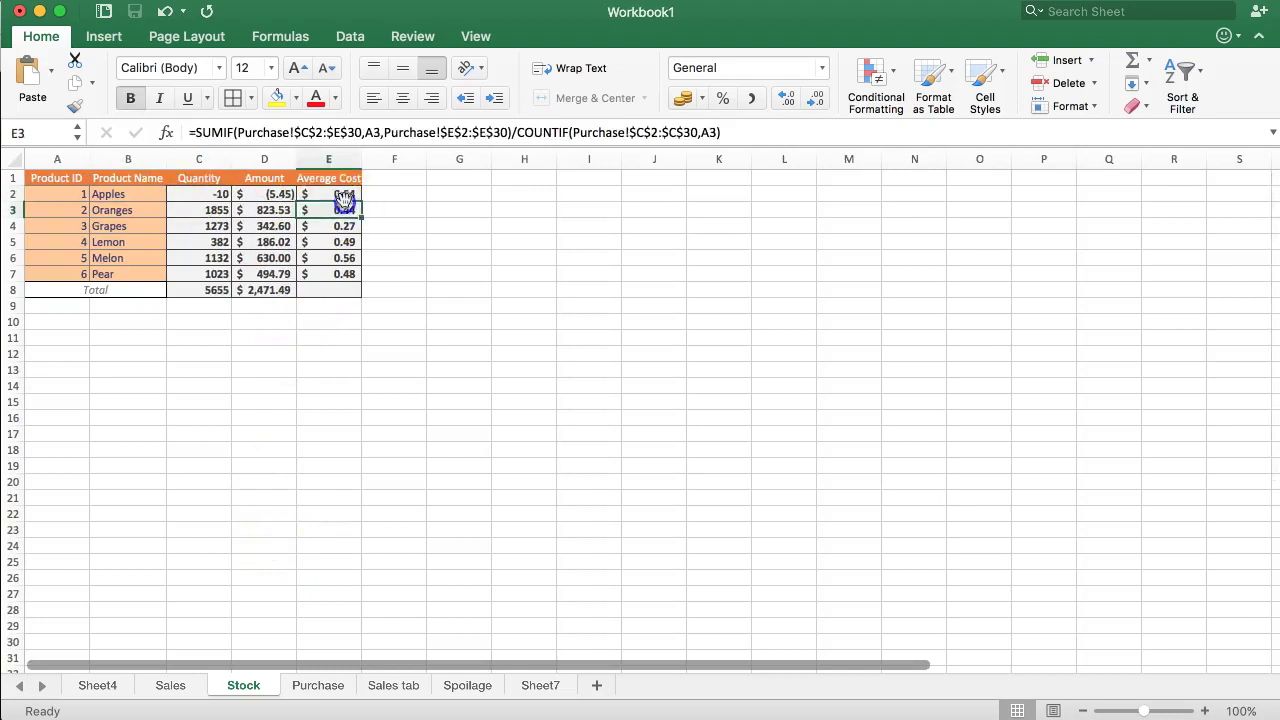
Compare the Quantity, Amount and Average Cost formulas of the Apples row on the Stock sheet
{"action": "left_click", "coordinate": [263, 194]}
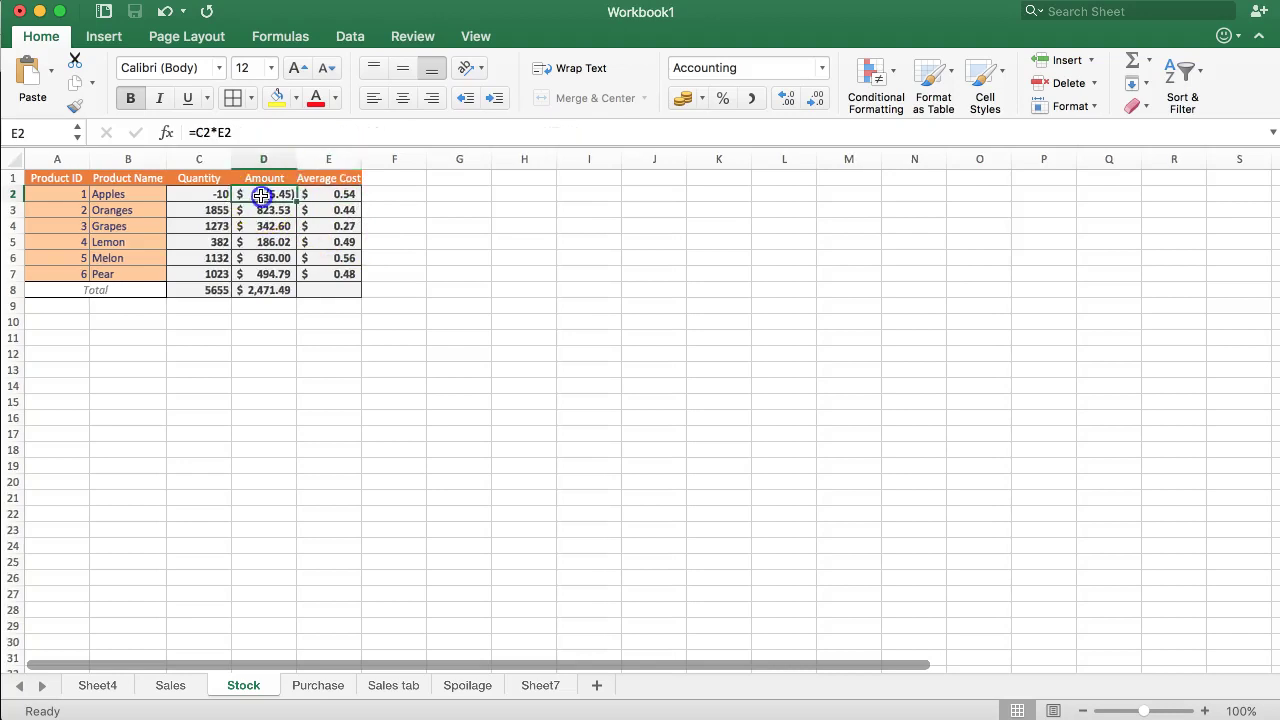
{"action": "left_click", "coordinate": [193, 194]}
{"action": "left_click", "coordinate": [336, 196]}
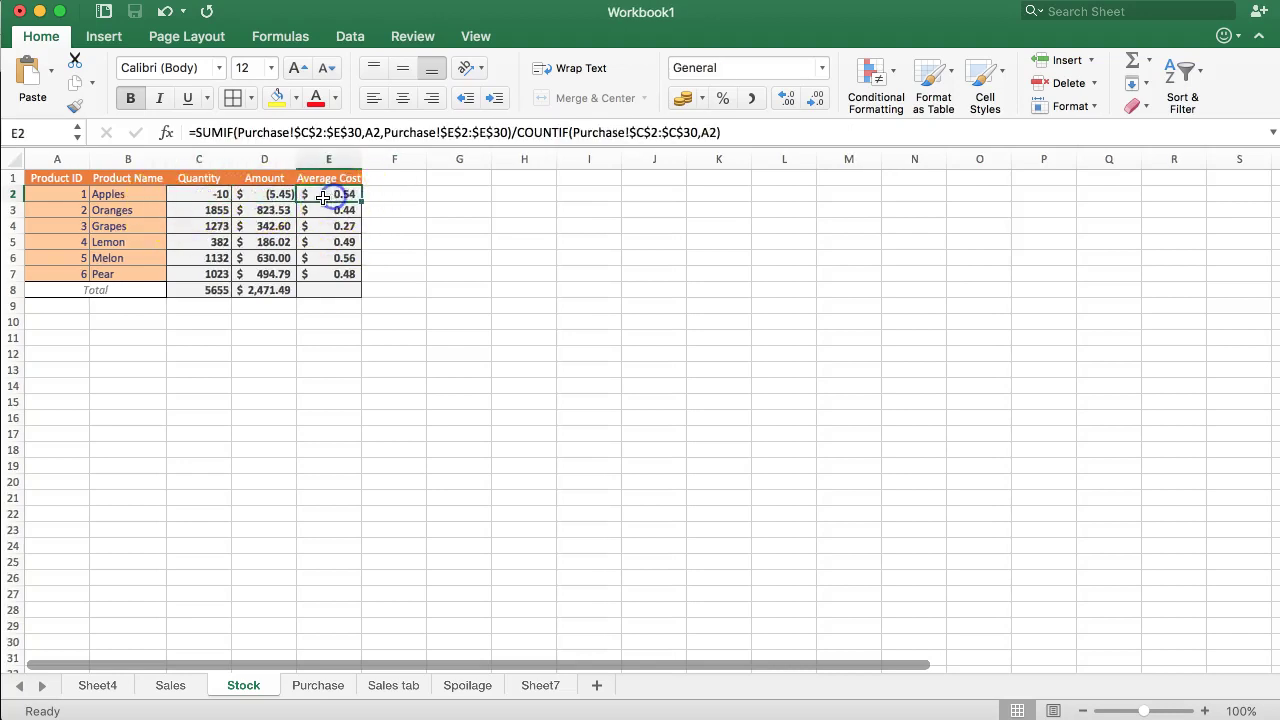
{"action": "left_click", "coordinate": [198, 194]}
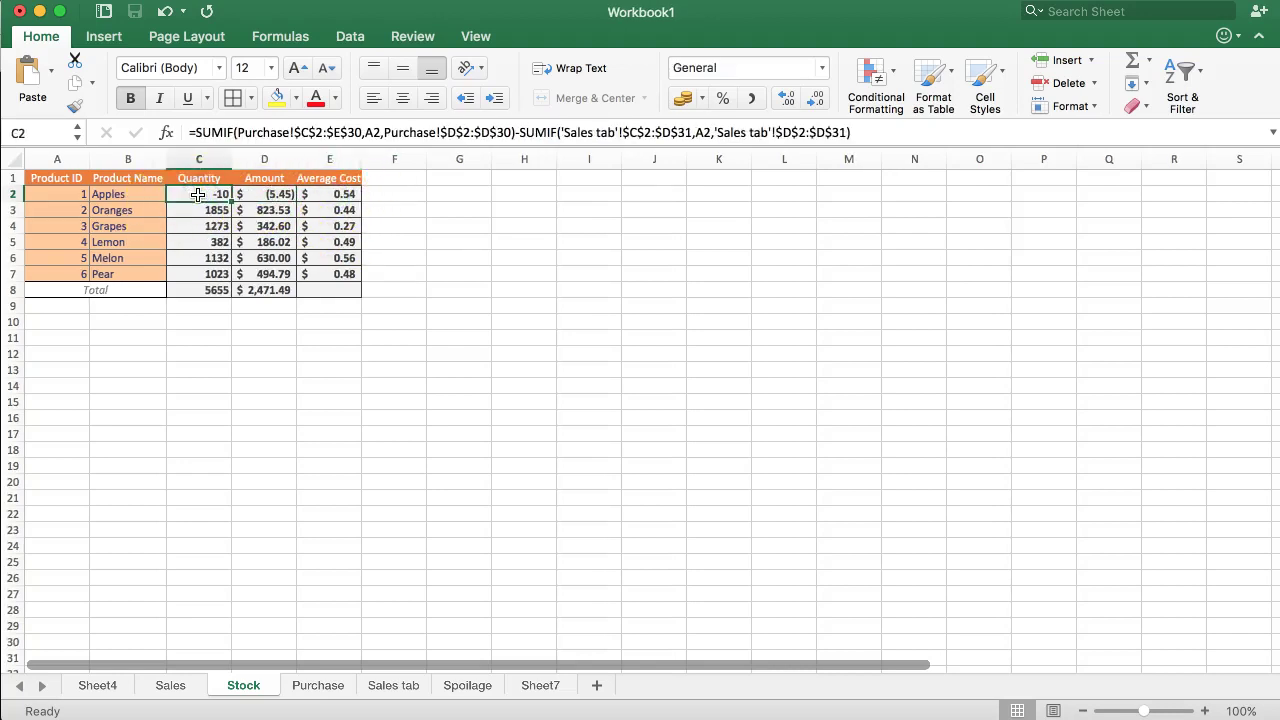
{"action": "left_click", "coordinate": [277, 194]}
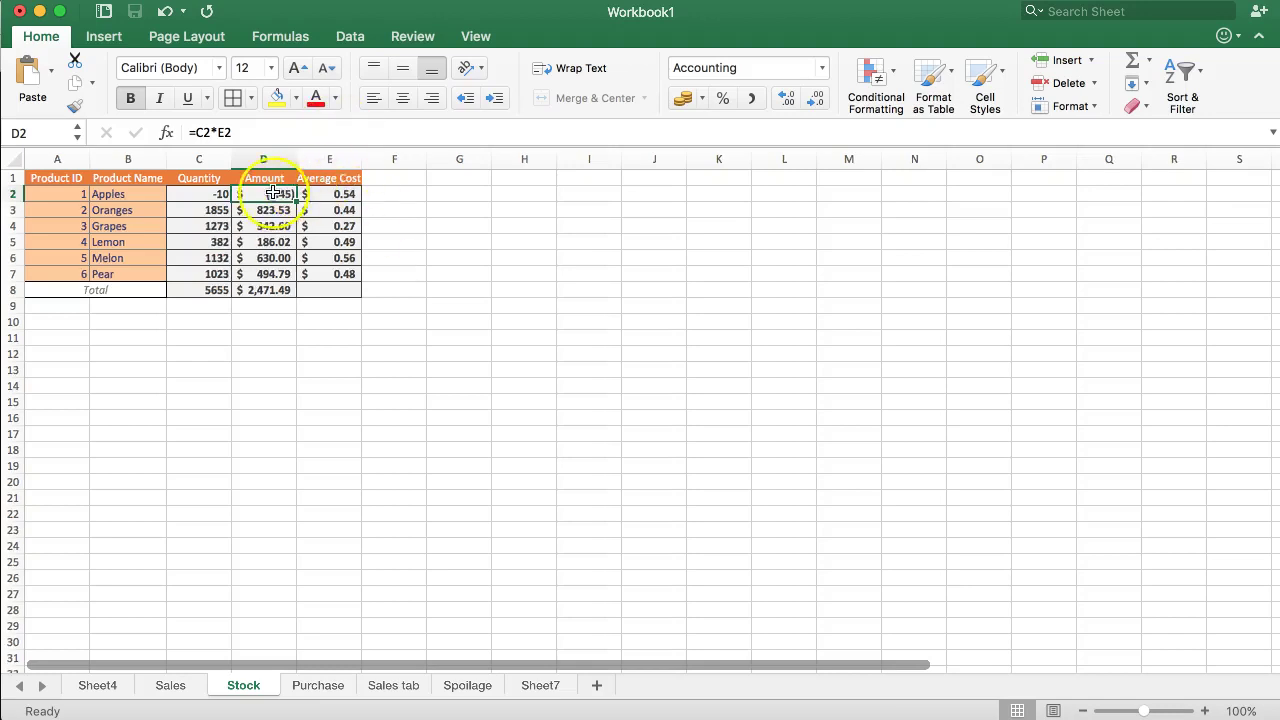
{"action": "left_click", "coordinate": [212, 194]}
{"action": "left_click", "coordinate": [265, 194]}
{"action": "left_click", "coordinate": [343, 194]}
{"action": "left_click", "coordinate": [405, 194]}
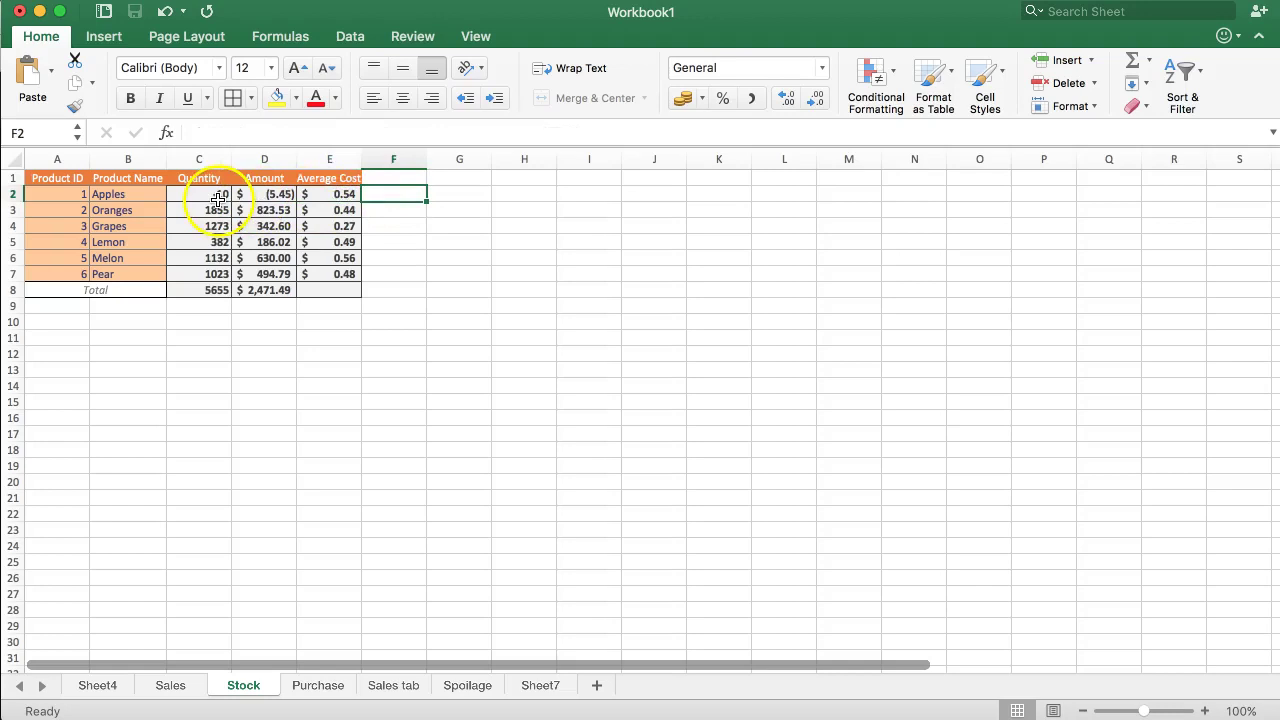
Extend the Apples Quantity formula in C2 of the Stock sheet by subtracting a SUMIF with Spoilage!B2:D10 as its range
{"action": "left_click", "coordinate": [210, 194]}
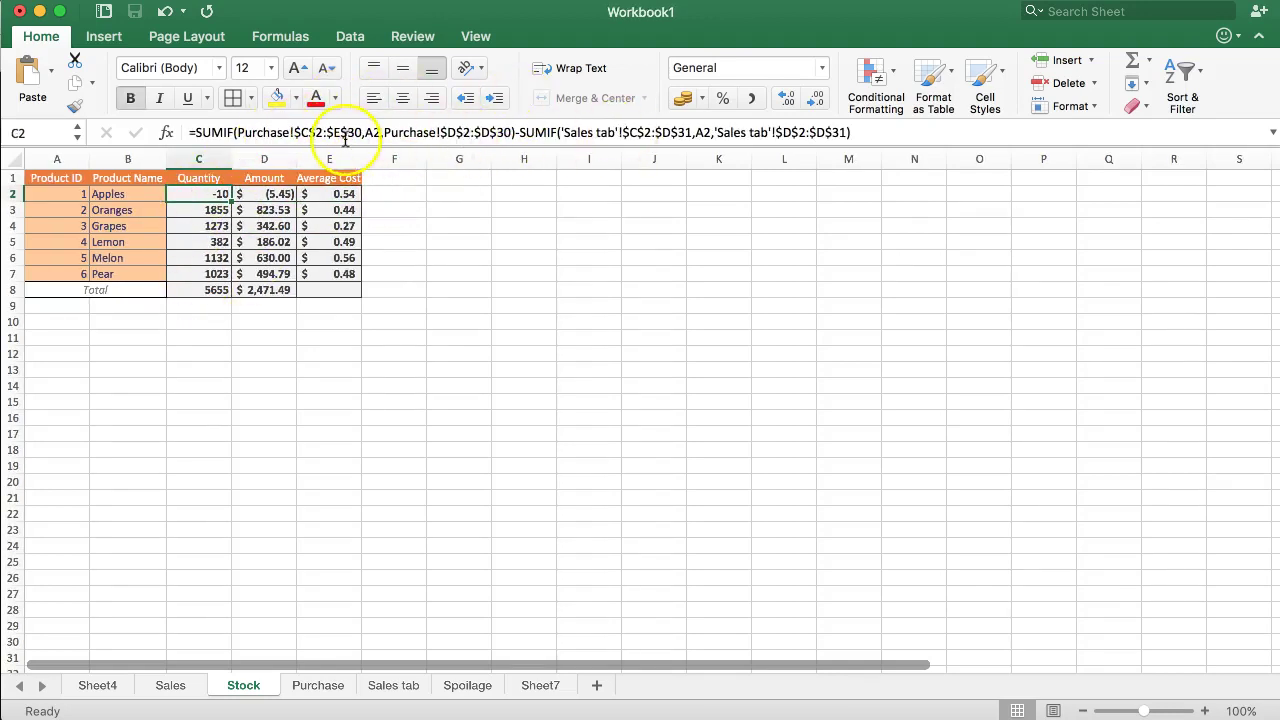
{"action": "left_click", "coordinate": [900, 130]}
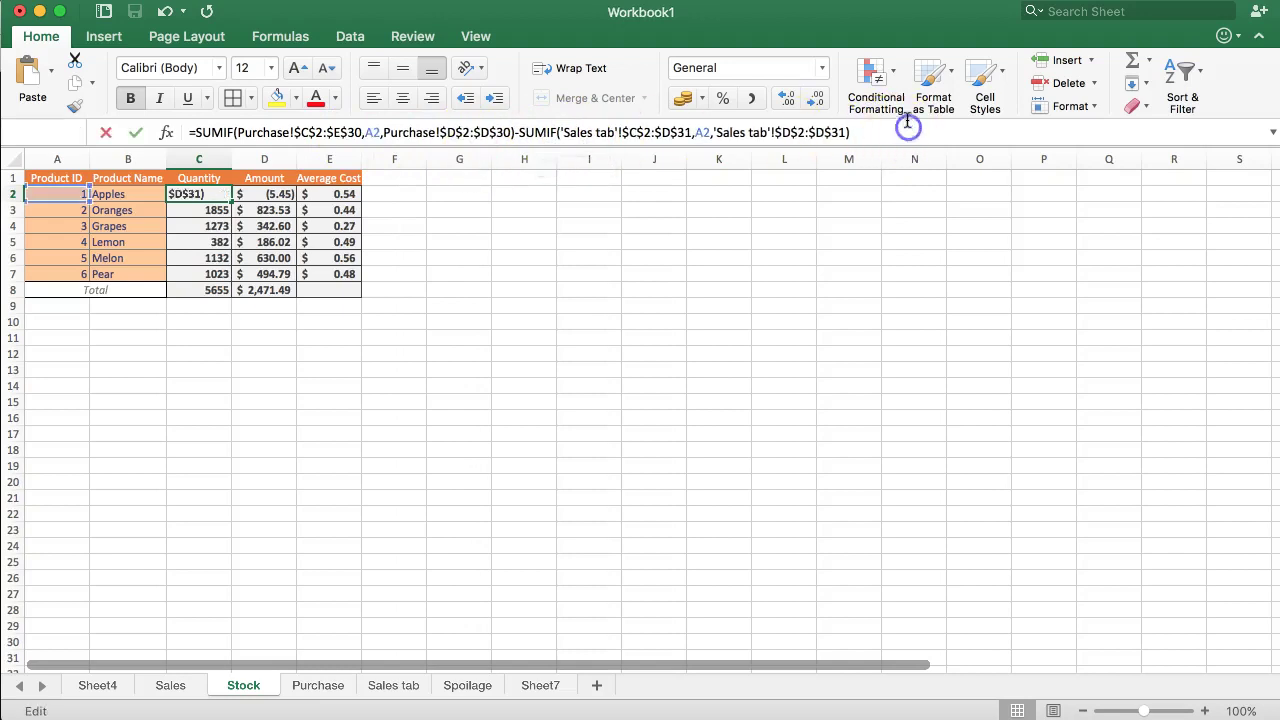
{"action": "type", "text": "-"}
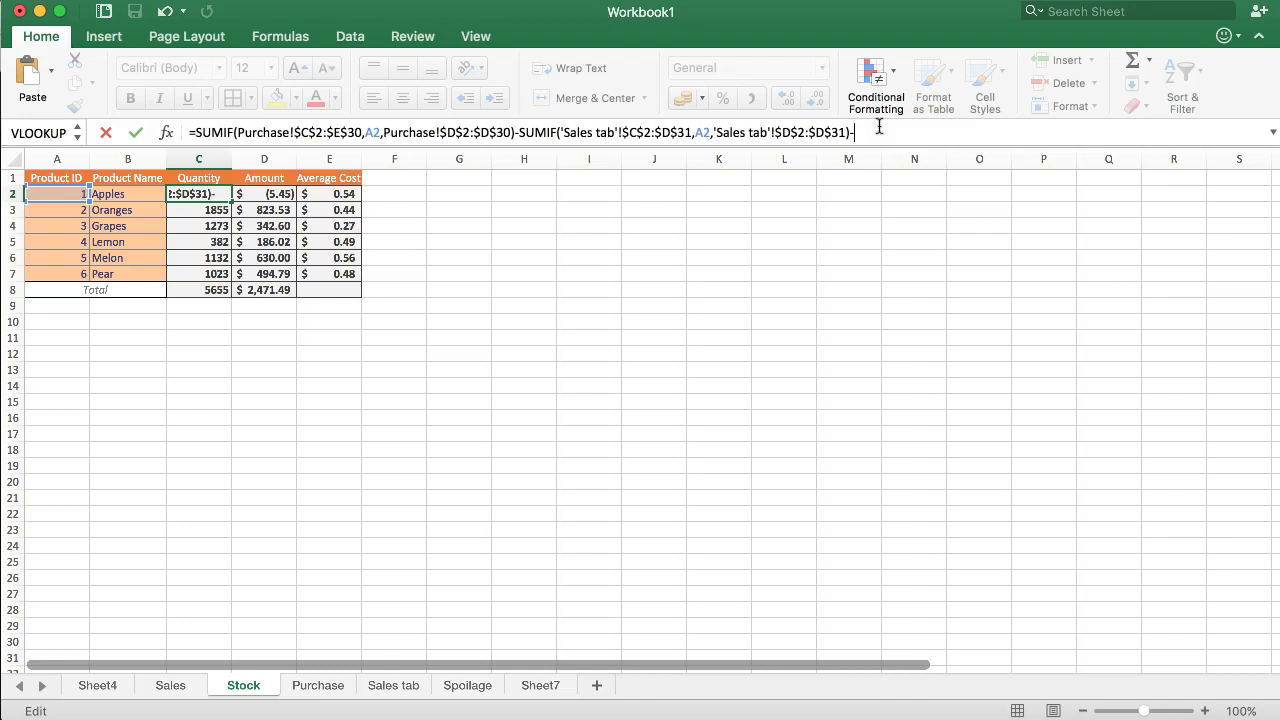
{"action": "type", "text": "SUMIF("}
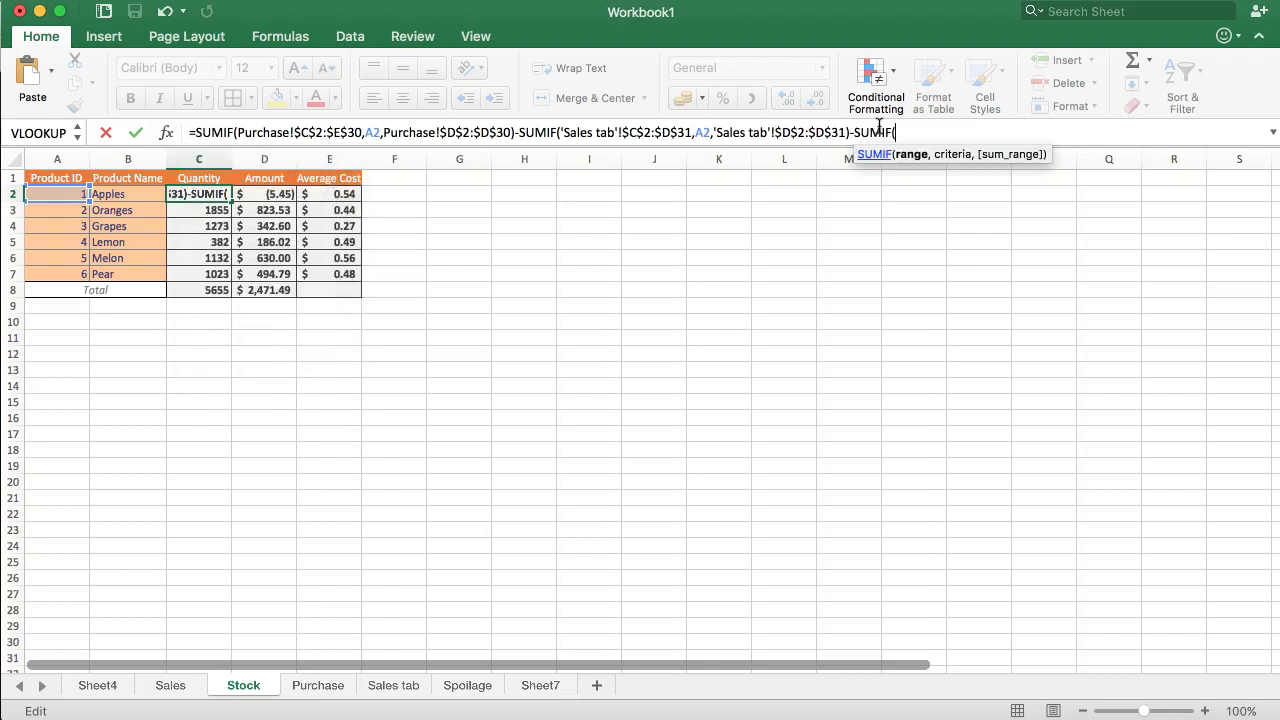
{"action": "left_click", "coordinate": [912, 165]}
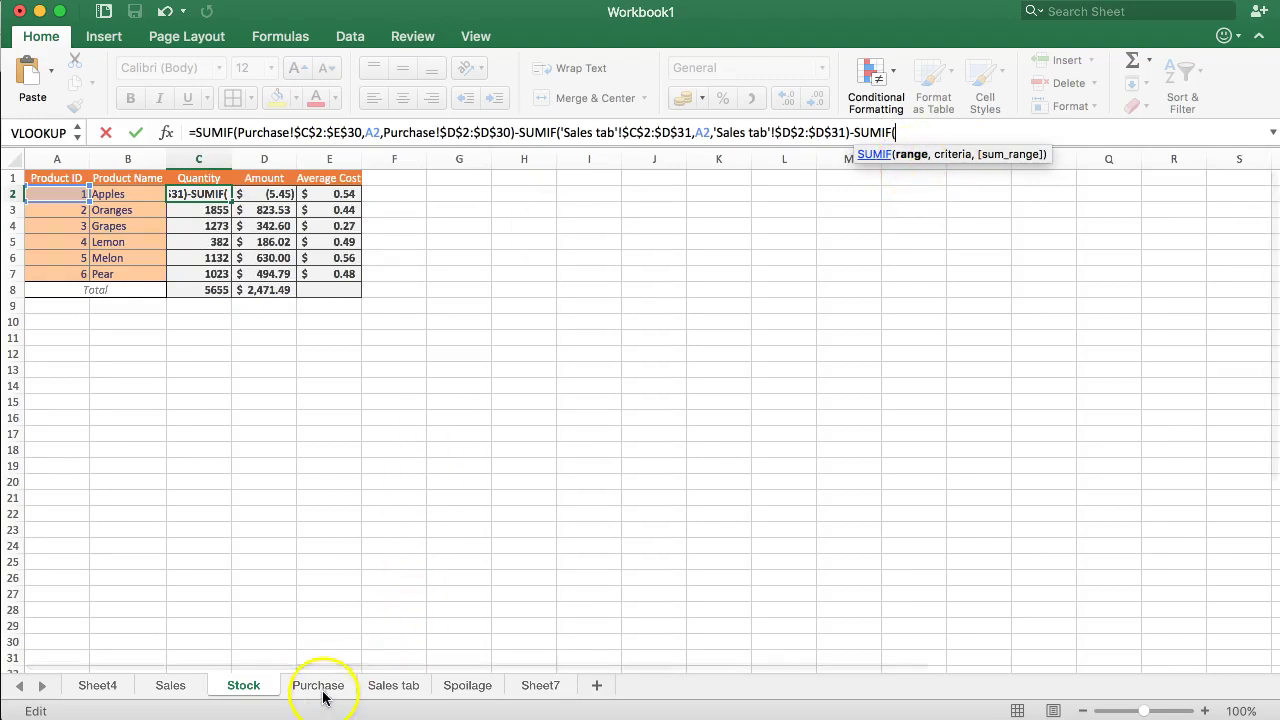
{"action": "left_click", "coordinate": [468, 686]}
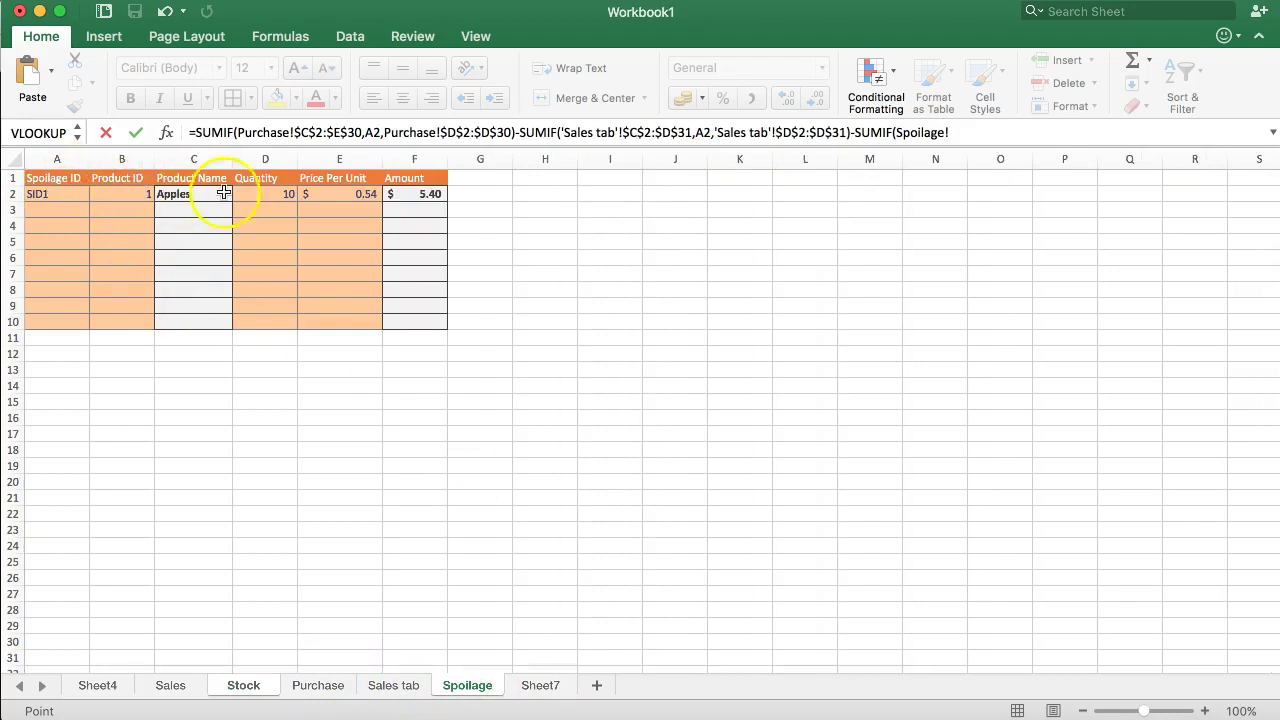
{"action": "left_click_drag", "start_coordinate": [284, 197], "coordinate": [235, 321]}
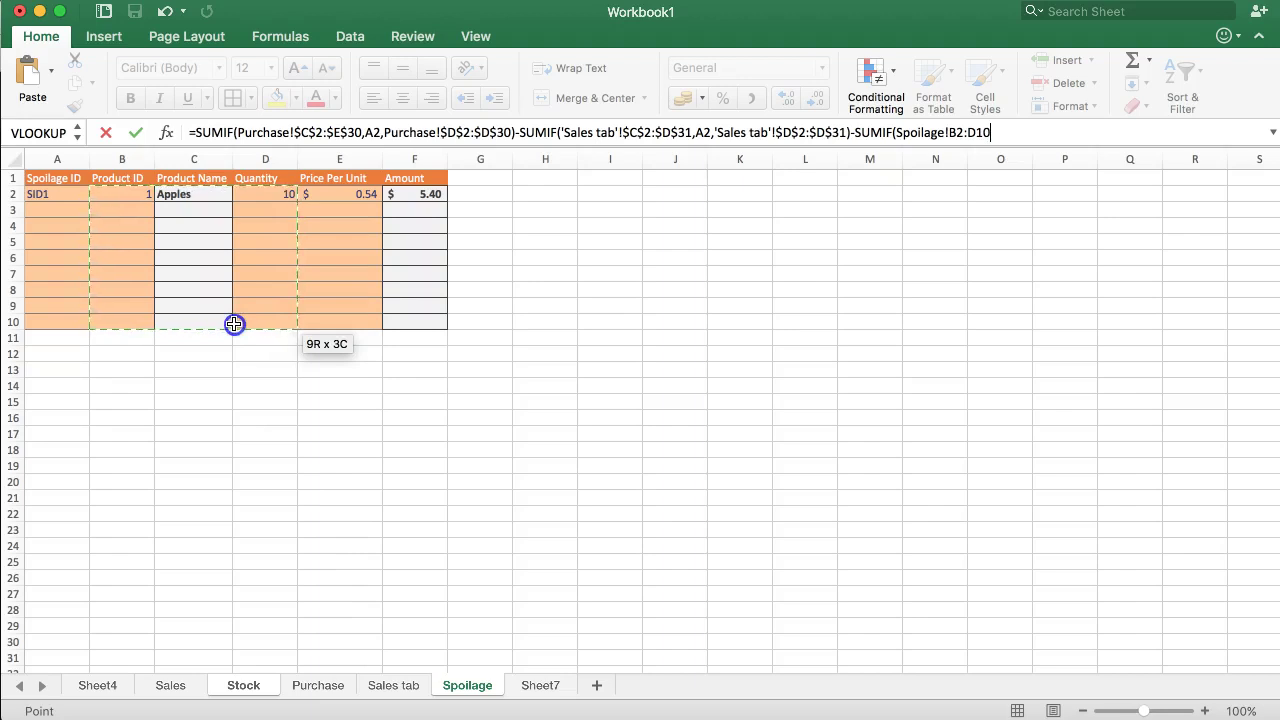
{"action": "left_click_drag", "start_coordinate": [235, 318], "coordinate": [235, 320]}
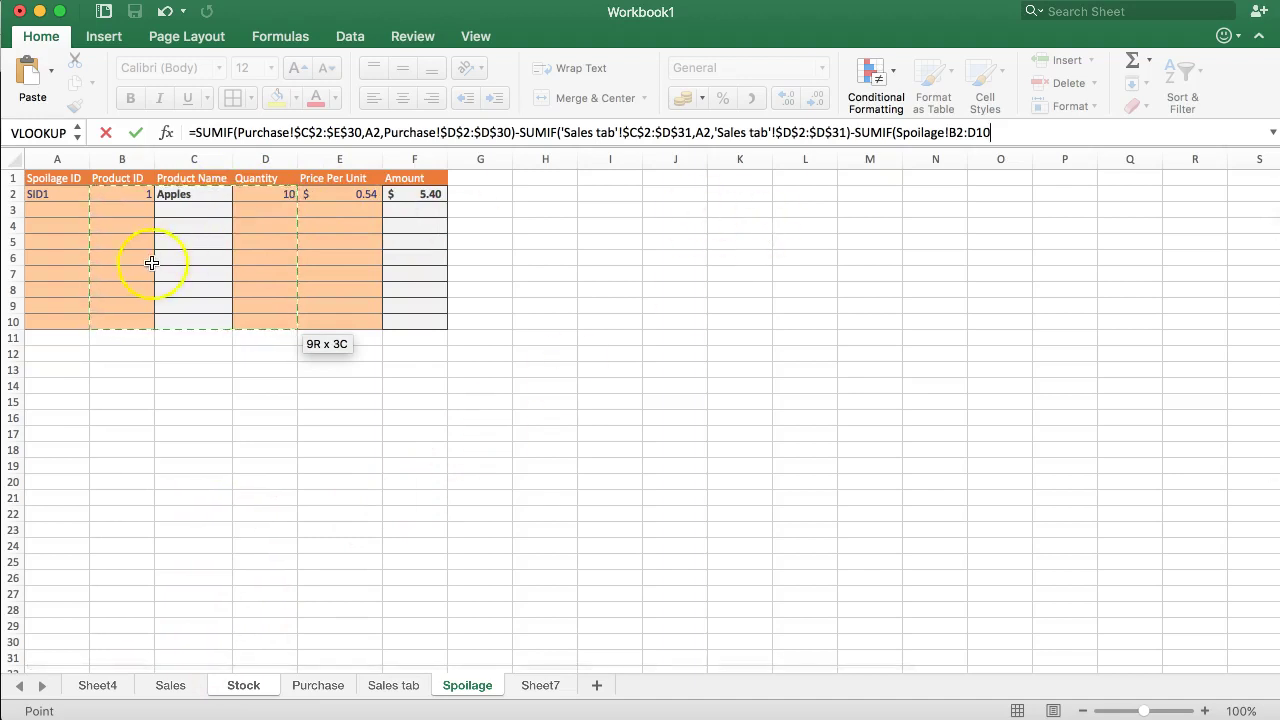
{"action": "type", "text": ","}
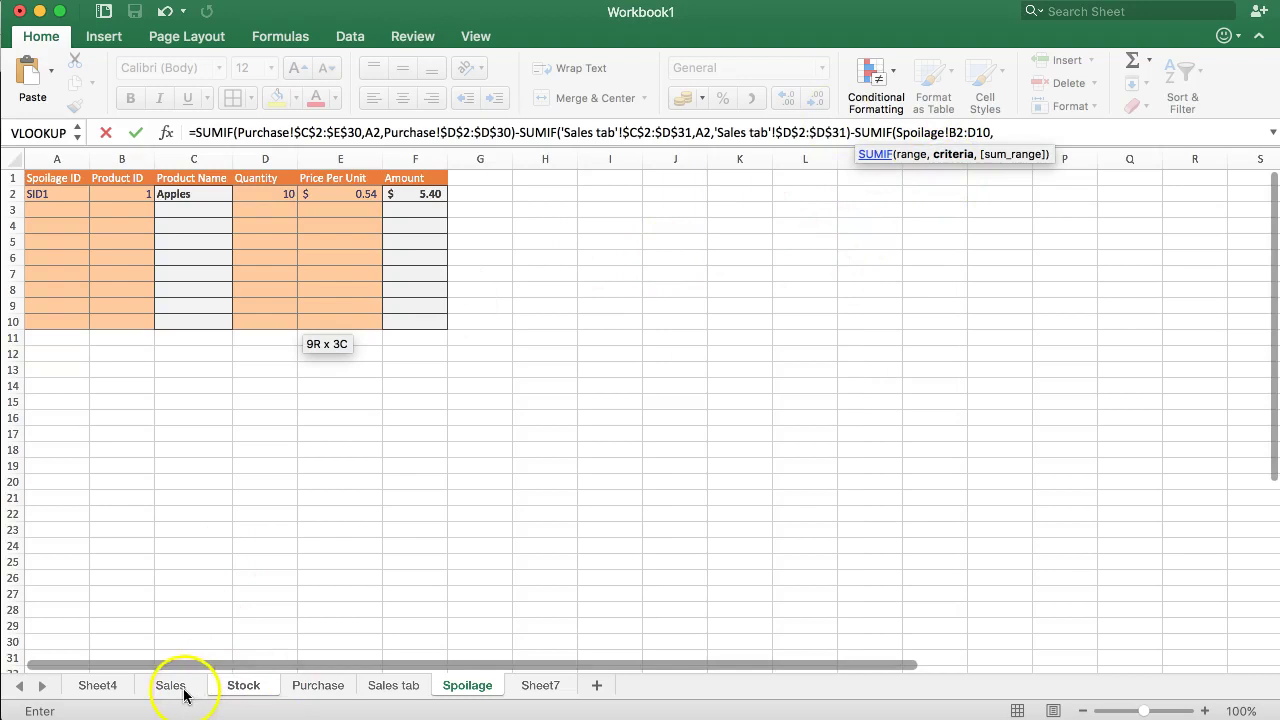
Set the criteria of the new SUMIF to the Apples product ID, Stock!A2
{"action": "left_click", "coordinate": [389, 685]}
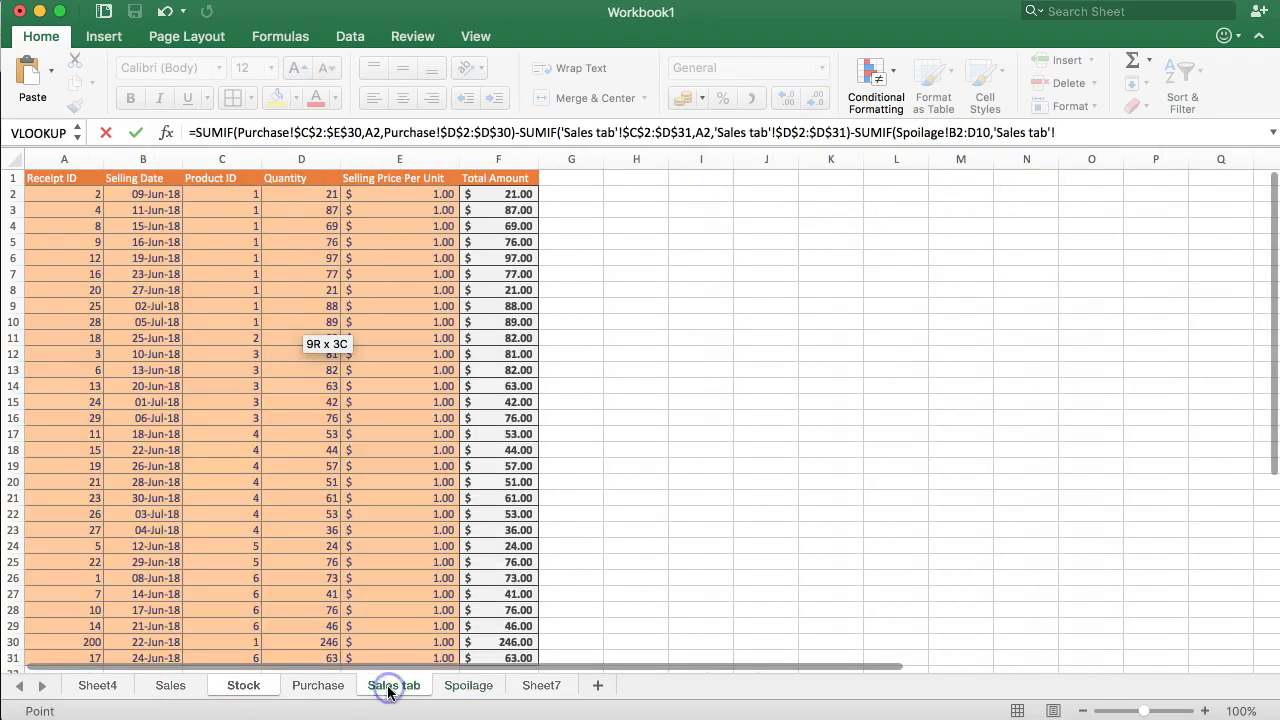
{"action": "left_click", "coordinate": [318, 685]}
{"action": "scroll", "coordinate": [100, 275], "scroll_direction": "down", "scroll_amount": 3}
{"action": "scroll", "coordinate": [110, 283], "scroll_direction": "up", "scroll_amount": 2}
{"action": "left_click", "coordinate": [240, 685]}
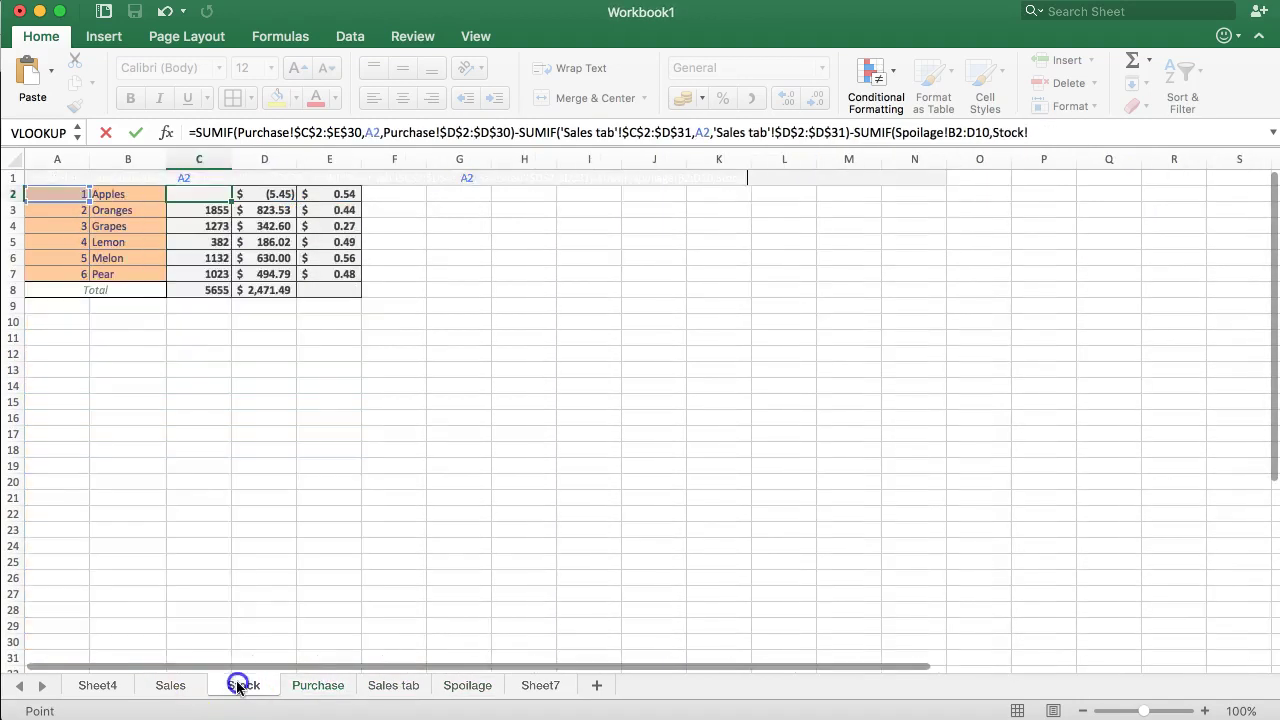
{"action": "left_click", "coordinate": [57, 193]}
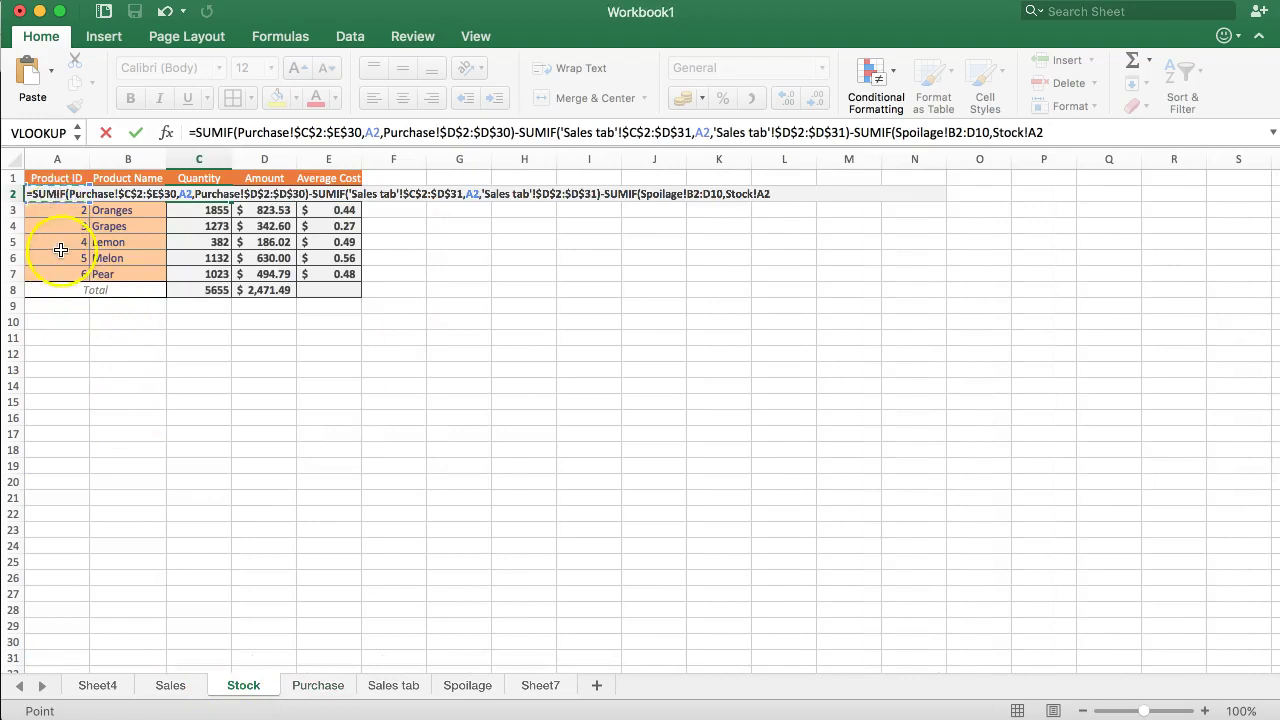
{"action": "left_click", "coordinate": [1054, 130]}
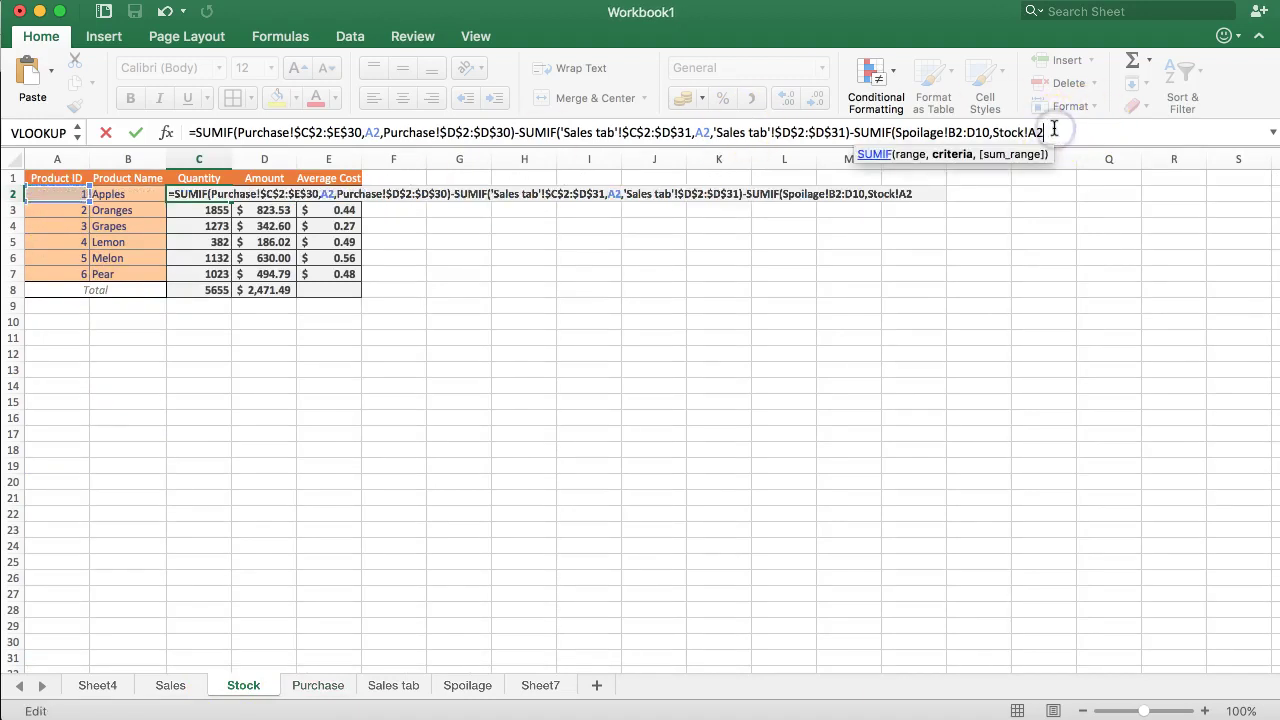
{"action": "type", "text": ","}
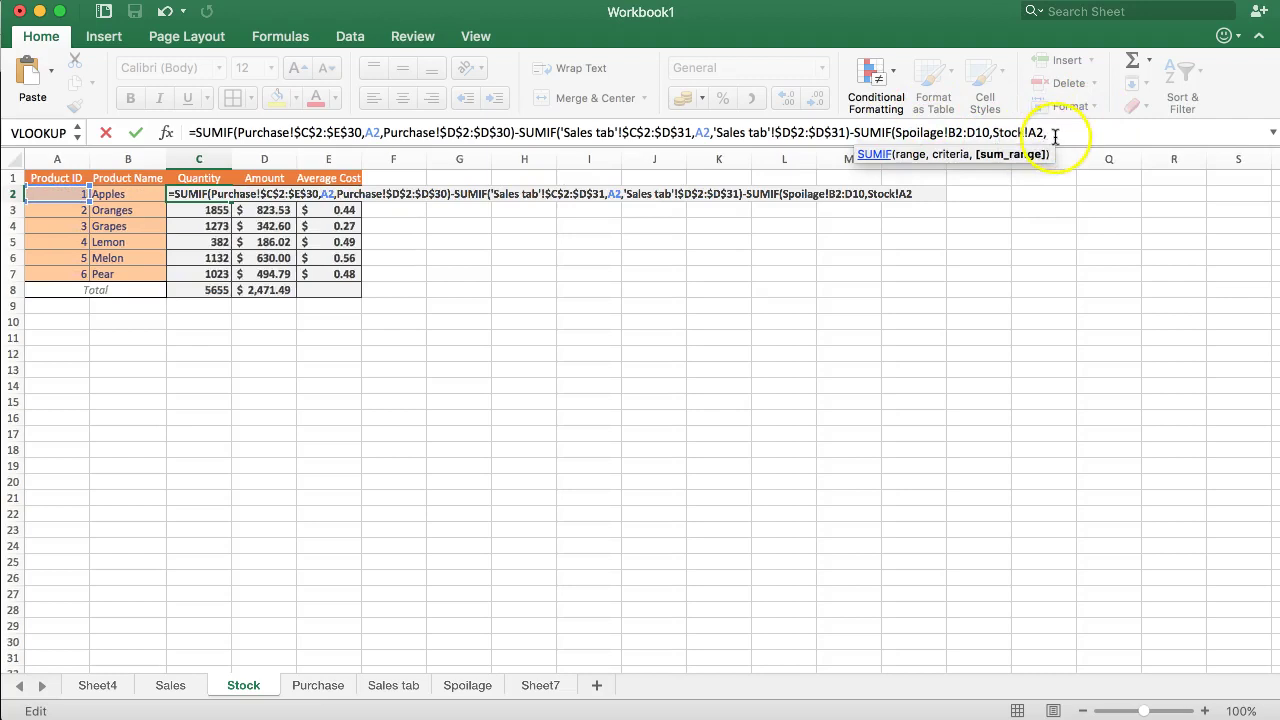
Use the Spoilage quantities D2:D10 as the sum range and complete the formula, accepting the proposed closing parenthesis
{"action": "left_click", "coordinate": [464, 686]}
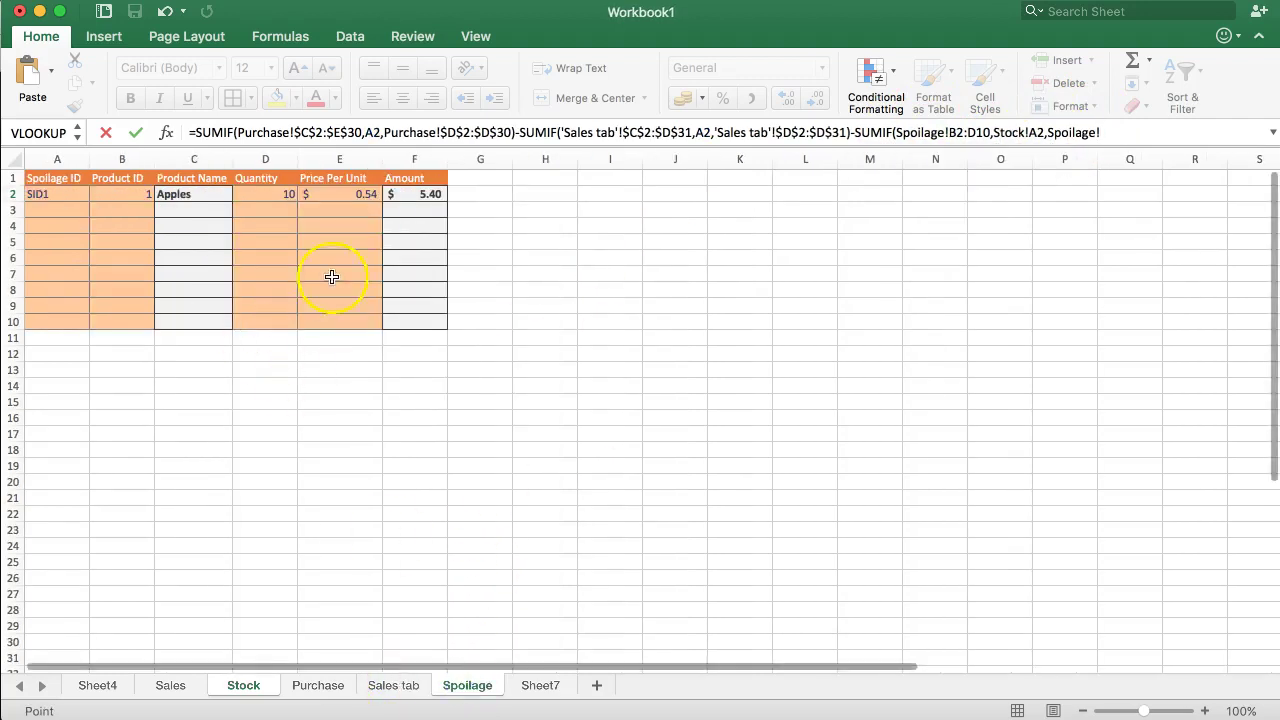
{"action": "left_click", "coordinate": [420, 194]}
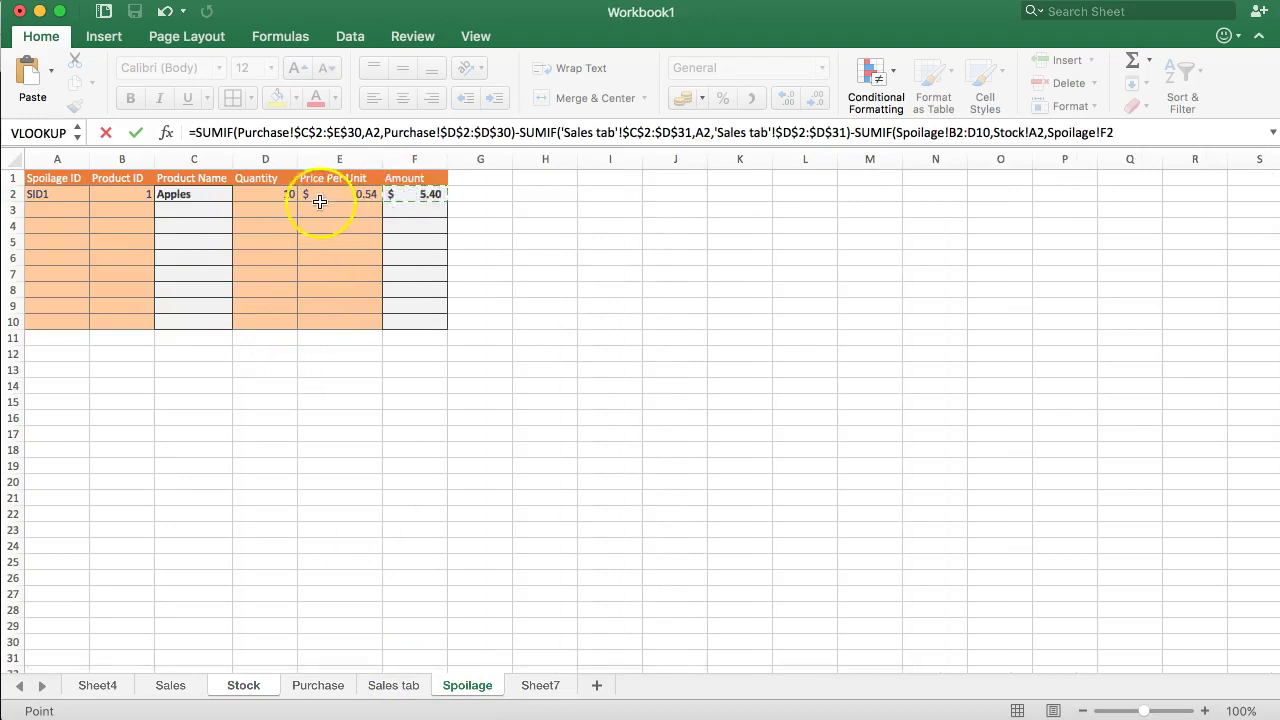
{"action": "left_click_drag", "start_coordinate": [262, 196], "coordinate": [266, 320]}
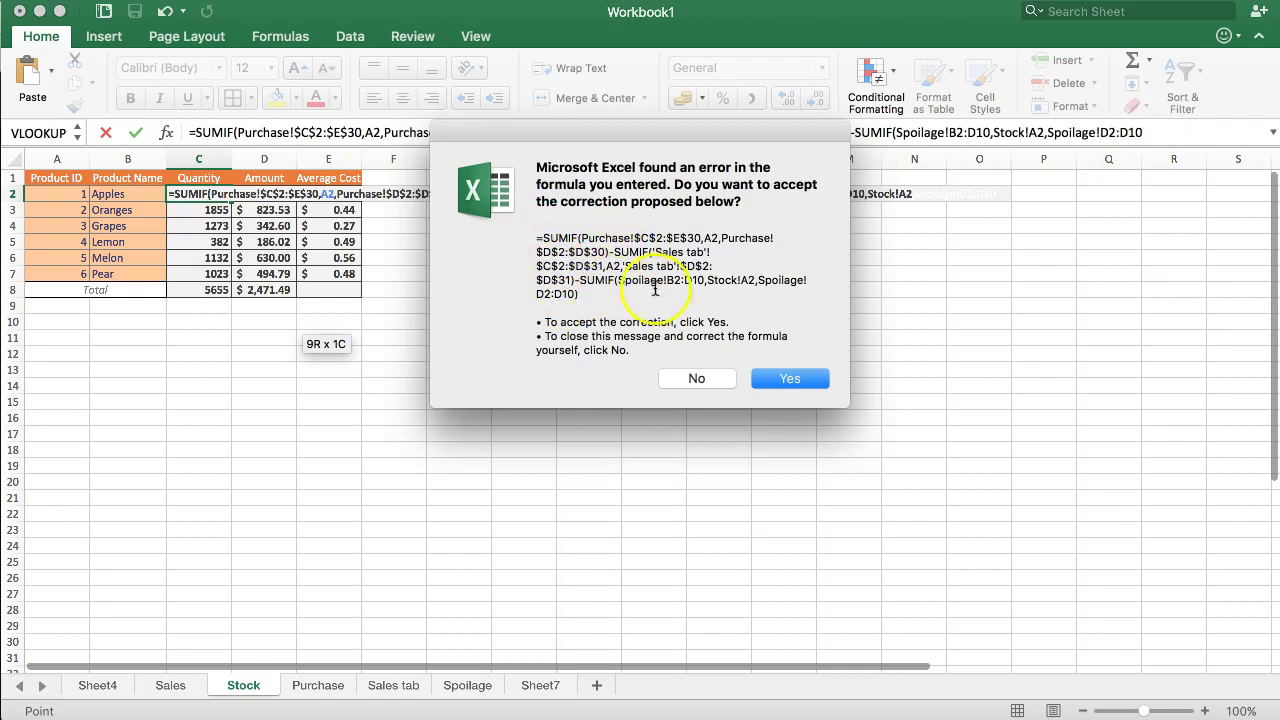
{"action": "left_click_drag", "start_coordinate": [567, 283], "coordinate": [578, 297]}
{"action": "left_click", "coordinate": [576, 300]}
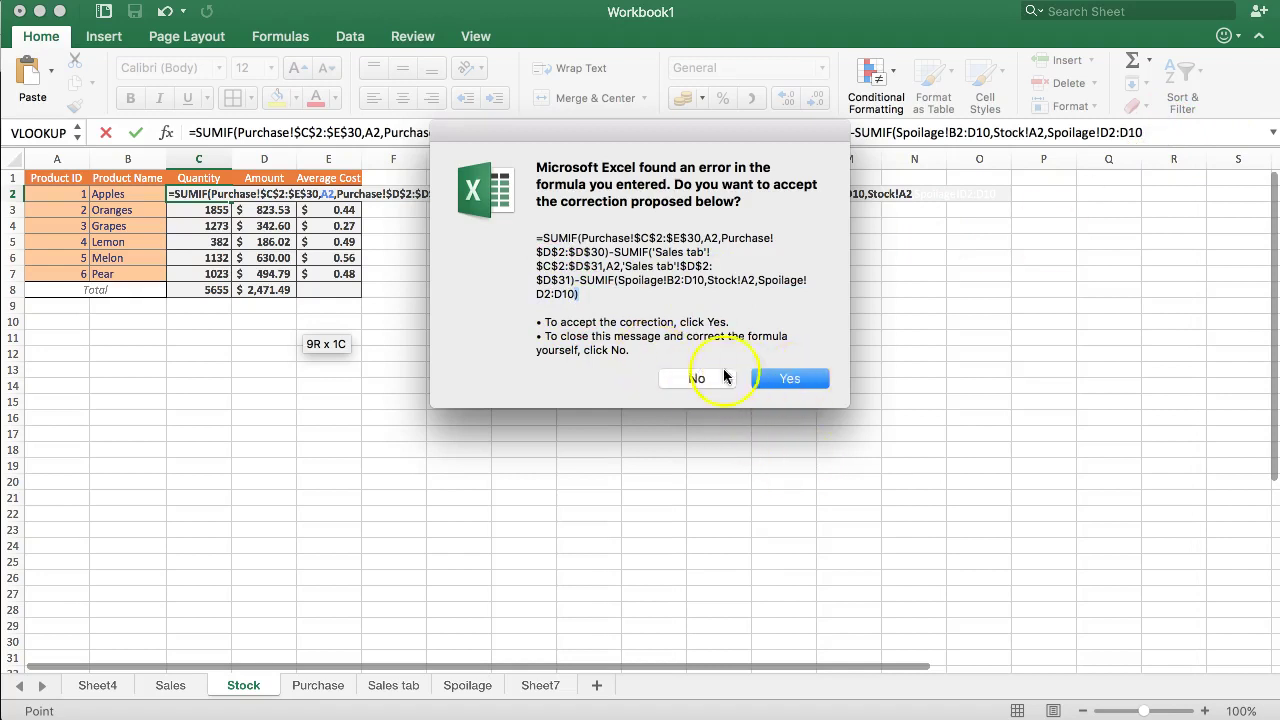
{"action": "left_click", "coordinate": [788, 379]}
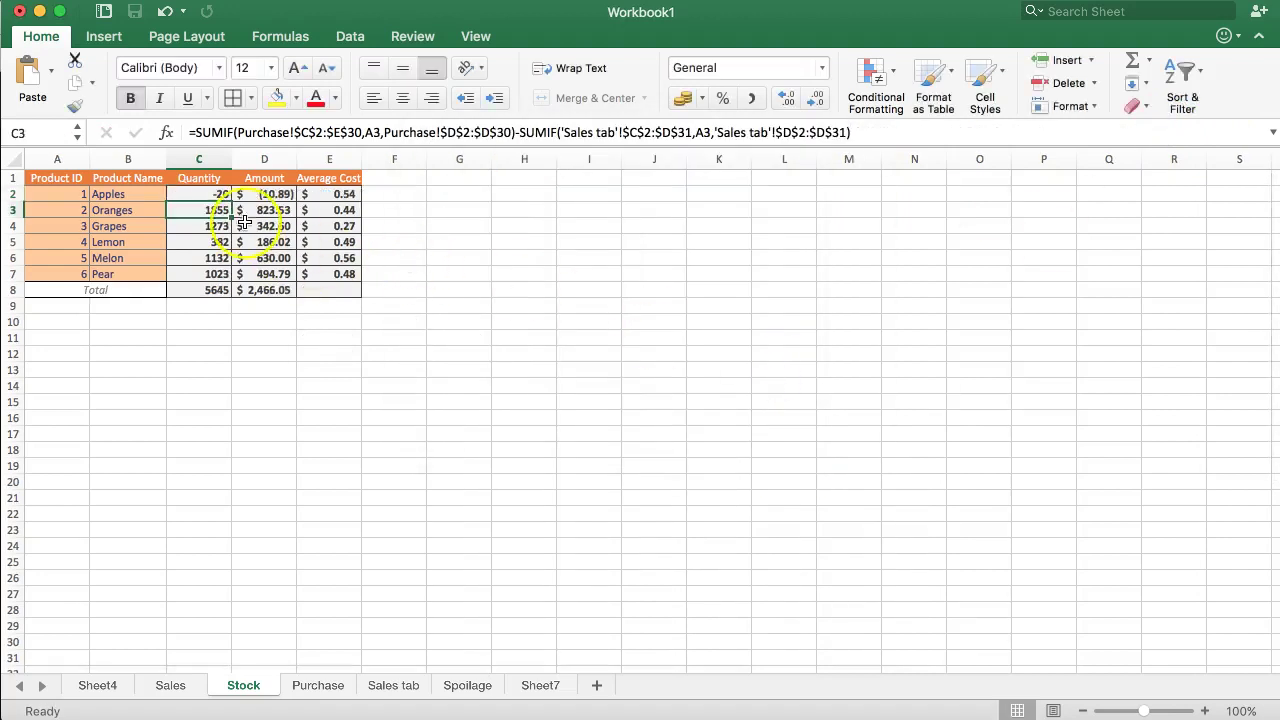
Undo and redo the C2 formula change to compare the Apples stock, and check its Amount and Average Cost formulas
{"action": "left_click", "coordinate": [214, 194]}
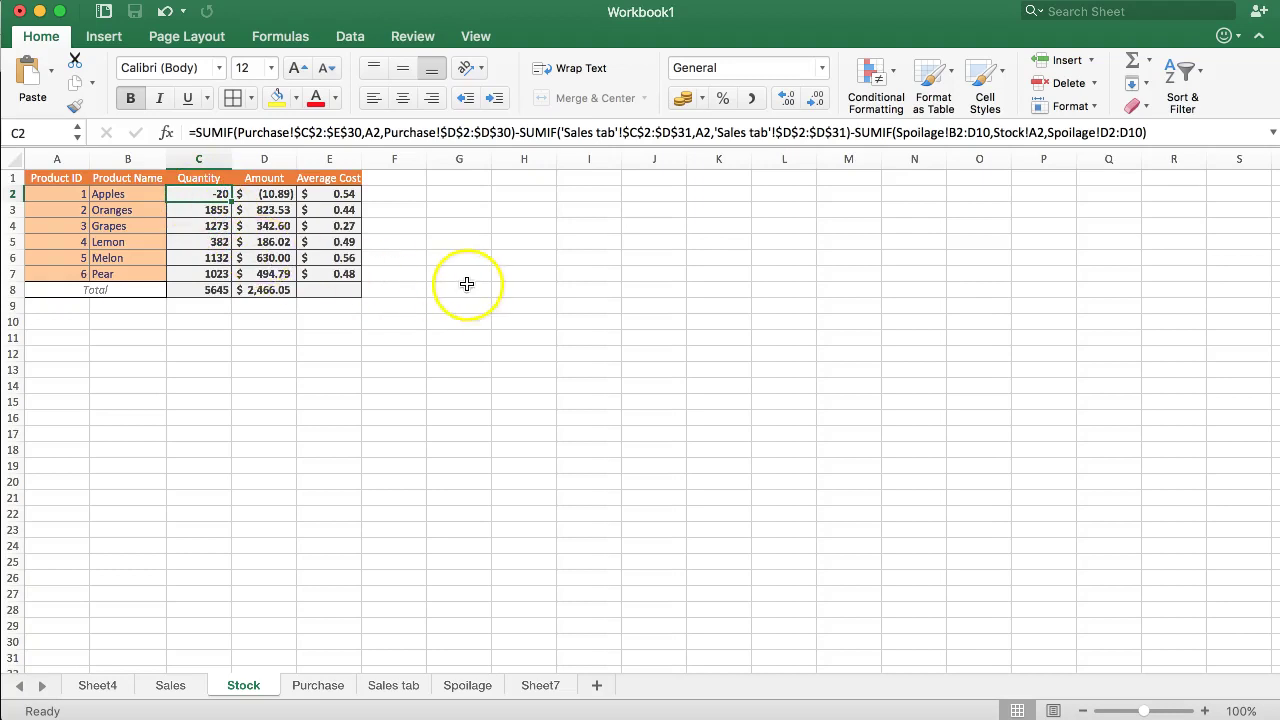
{"action": "key", "text": "cmd+z"}
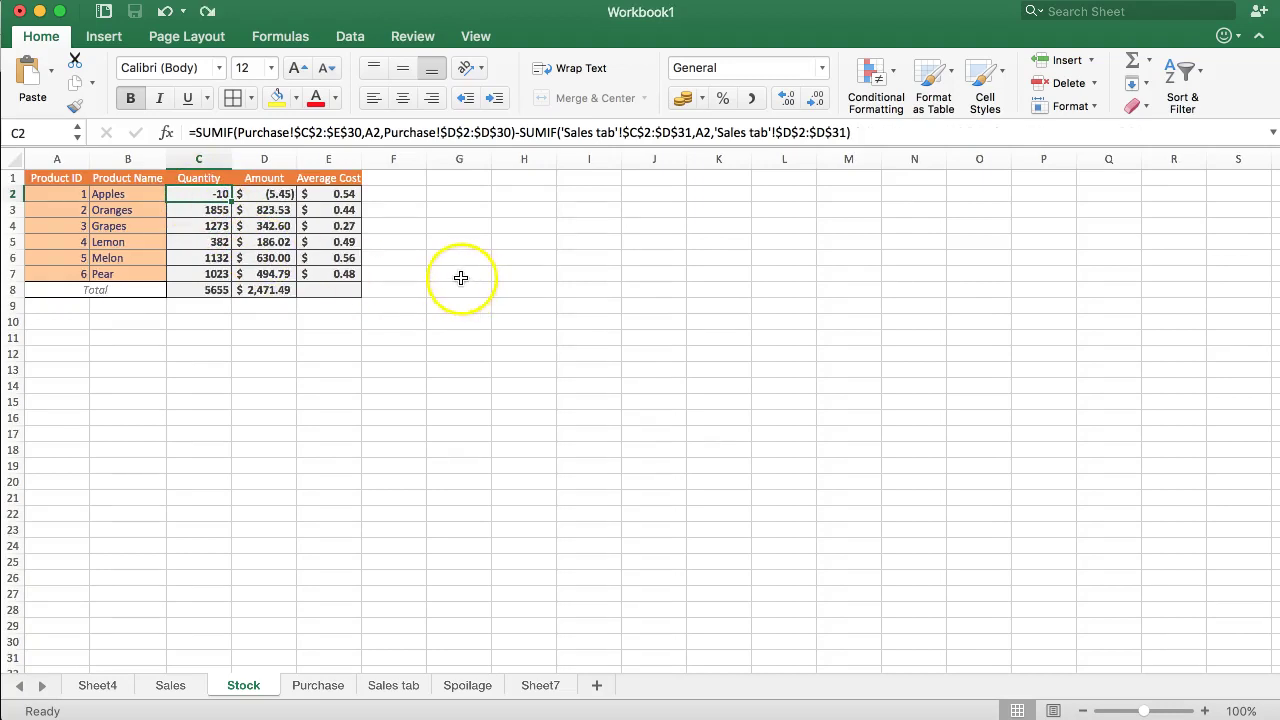
{"action": "key", "text": "super+y"}
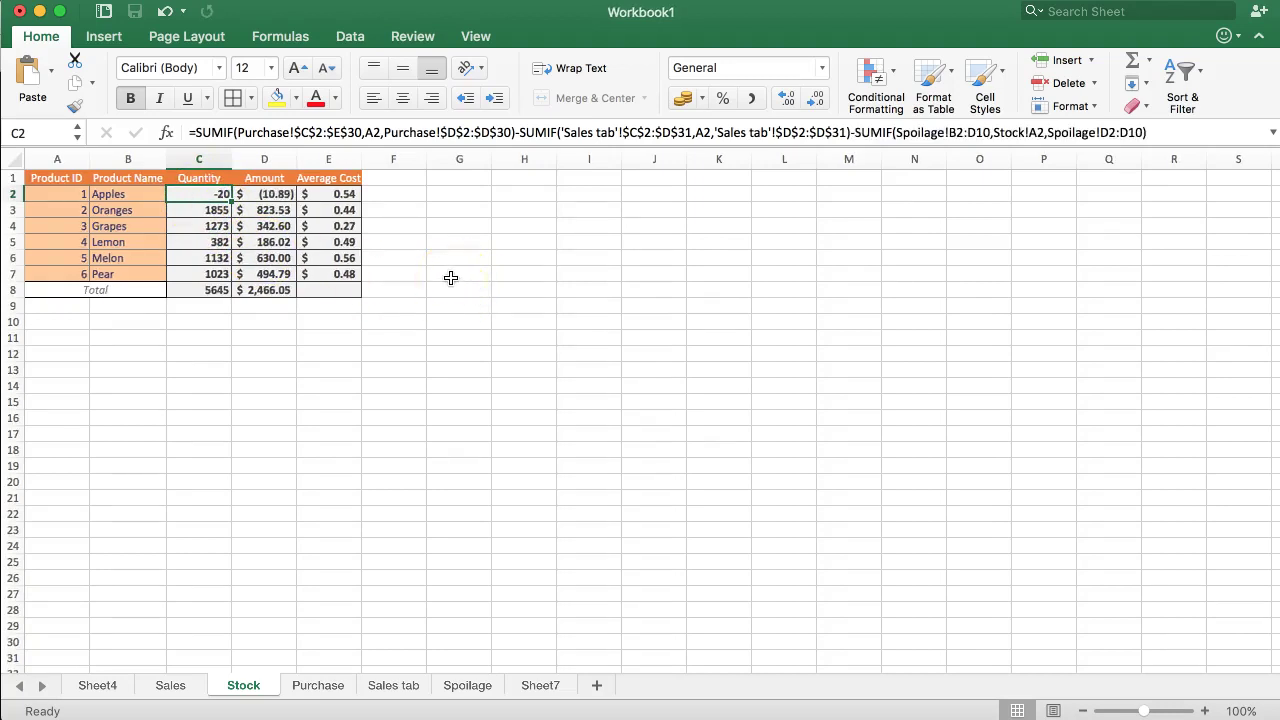
{"action": "left_click", "coordinate": [272, 195]}
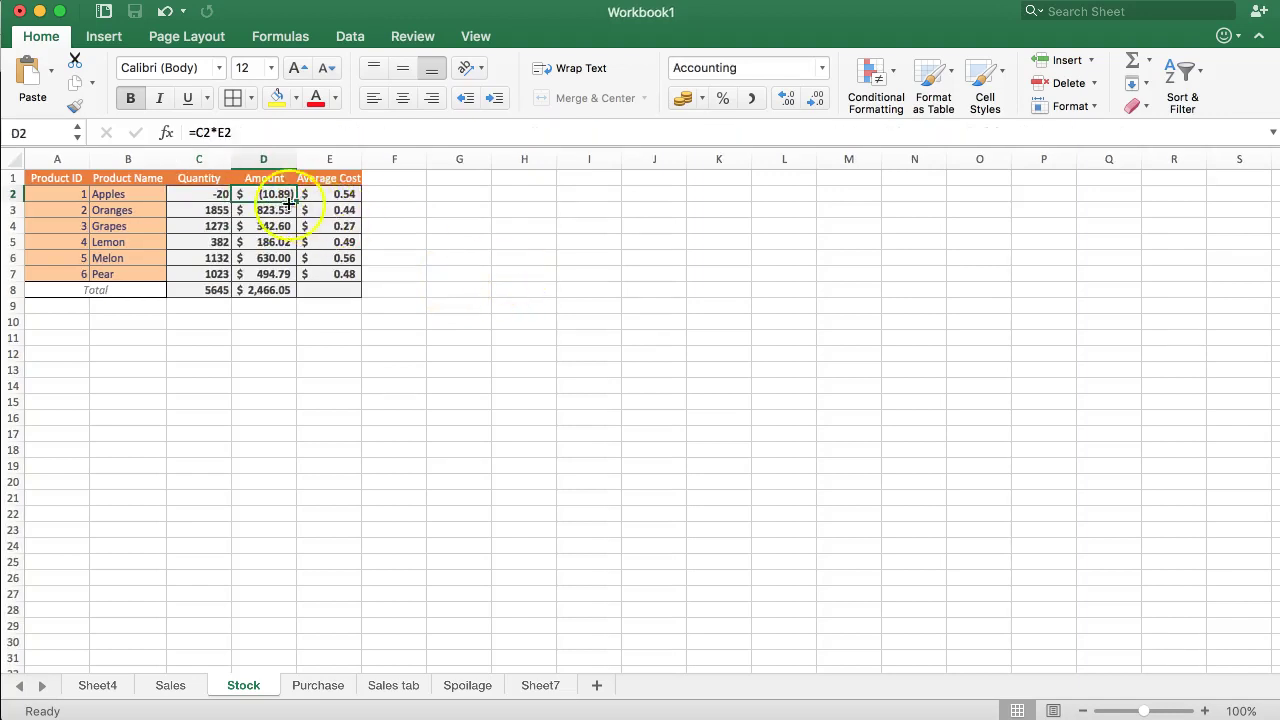
{"action": "left_click", "coordinate": [330, 194]}
{"action": "left_click", "coordinate": [270, 195]}
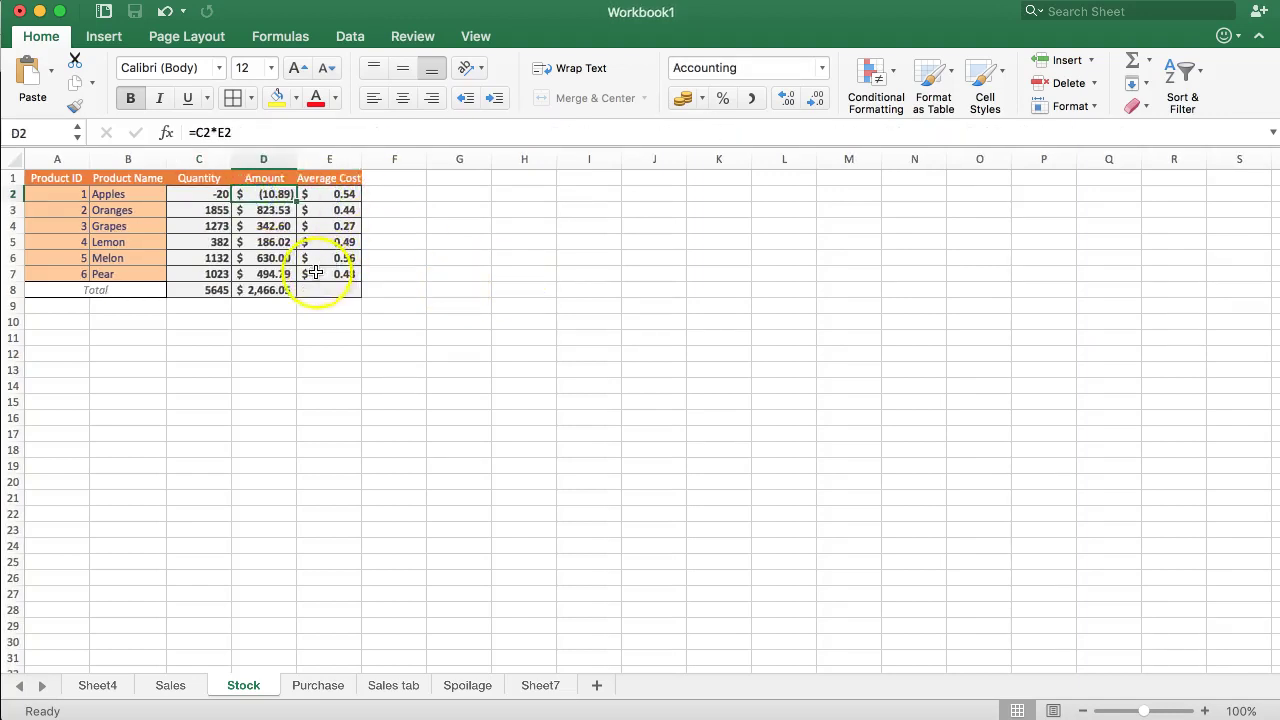
{"action": "left_click", "coordinate": [200, 194]}
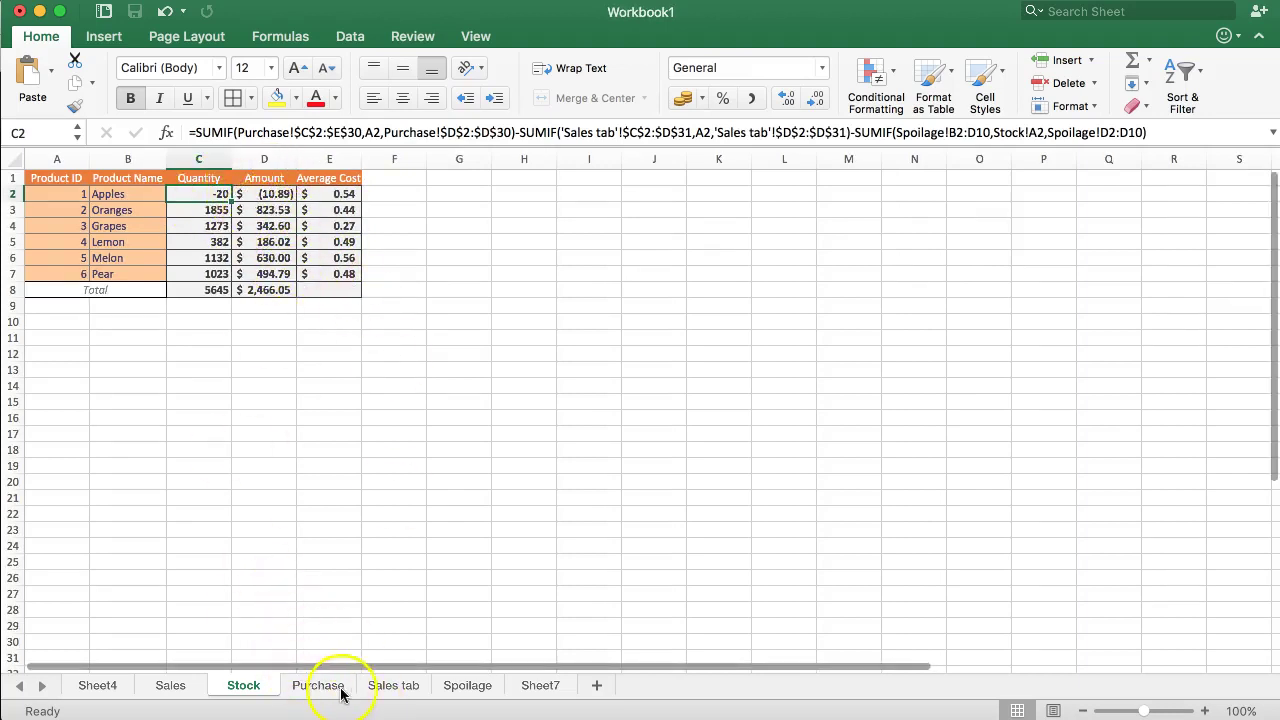
Set the Quantity of receipt 200 in D30 of the Sales tab sheet to 25
{"action": "left_click", "coordinate": [381, 686]}
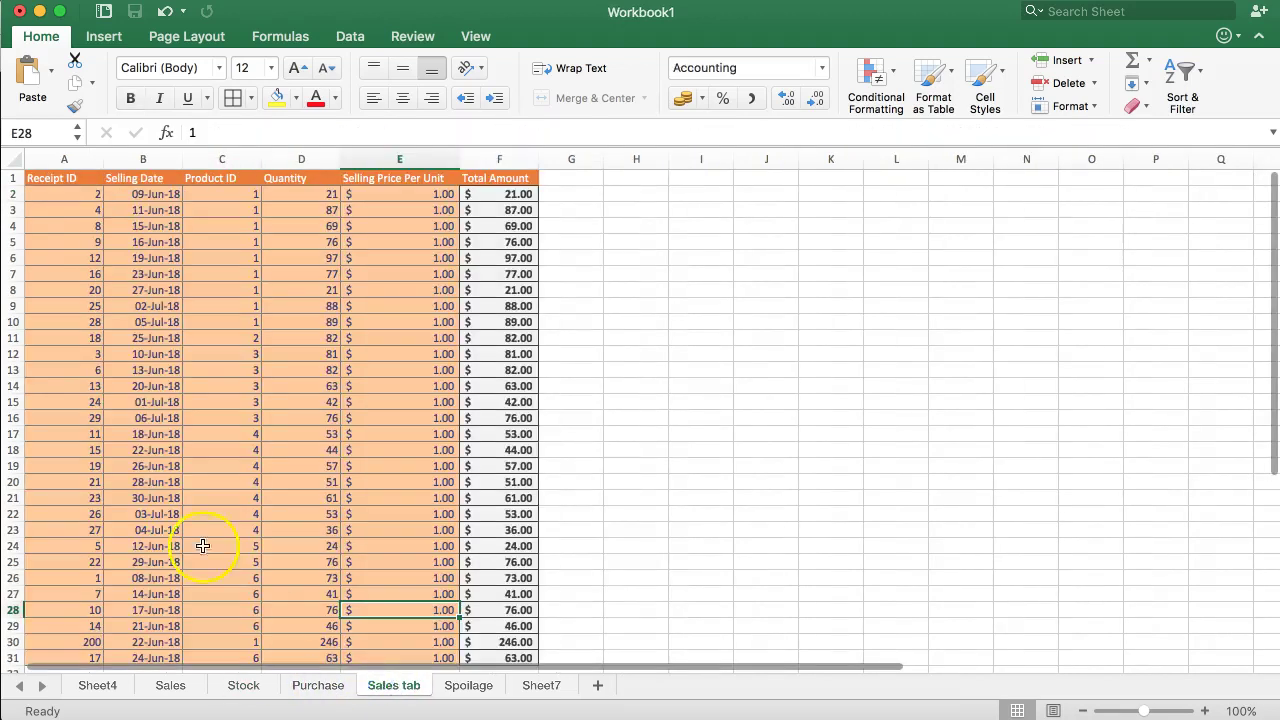
{"action": "scroll", "coordinate": [200, 543], "scroll_direction": "down", "scroll_amount": 5}
{"action": "left_click_drag", "start_coordinate": [42, 462], "coordinate": [500, 450]}
{"action": "left_click", "coordinate": [13, 466]}
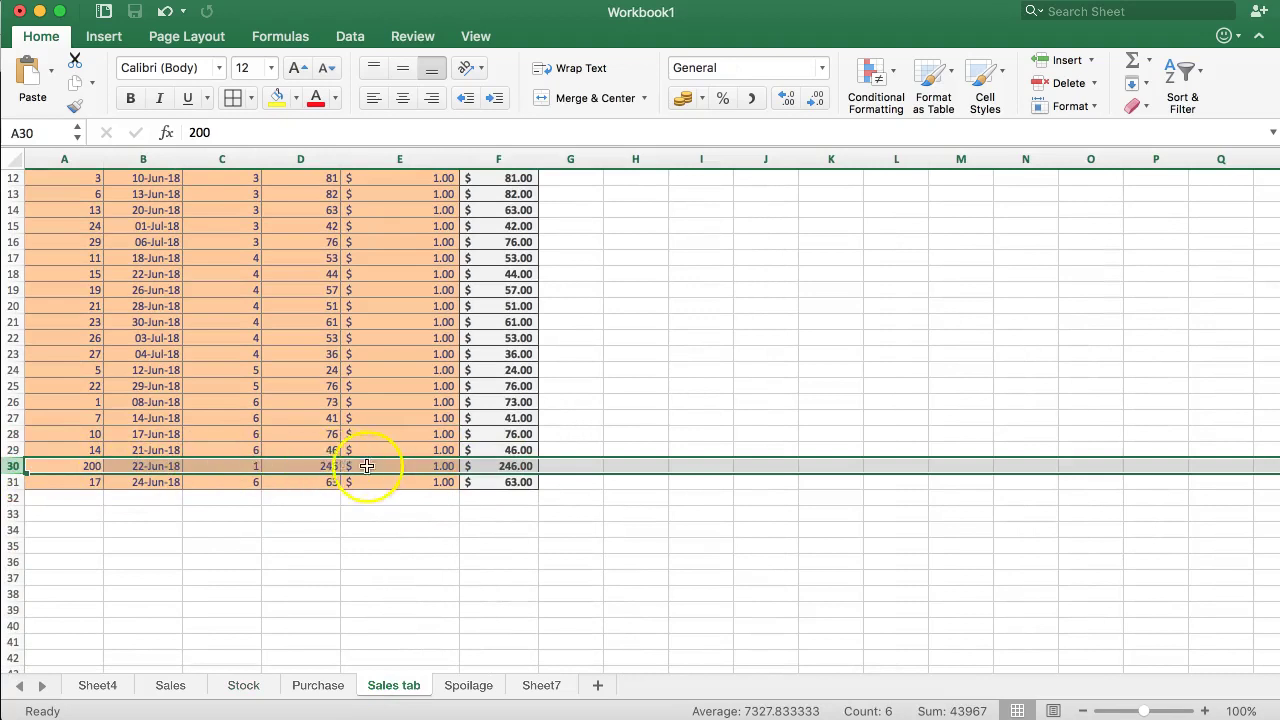
{"action": "left_click", "coordinate": [325, 466]}
{"action": "type", "text": "25"}
{"action": "key", "text": "Return"}
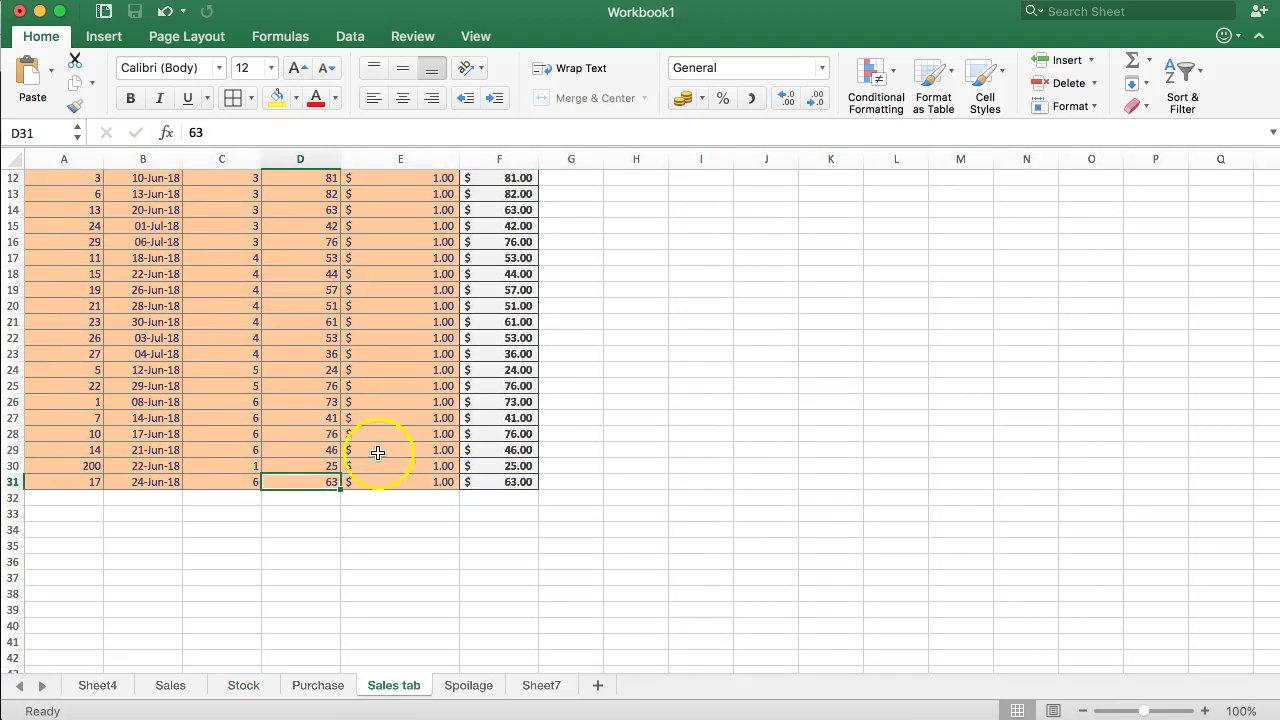
{"action": "scroll", "coordinate": [371, 449], "scroll_direction": "left", "scroll_amount": 1}
On the Stock sheet, try removing the Spoilage SUMIF from the Apples Quantity formula in C2, and undo the removal
{"action": "left_click", "coordinate": [250, 690]}
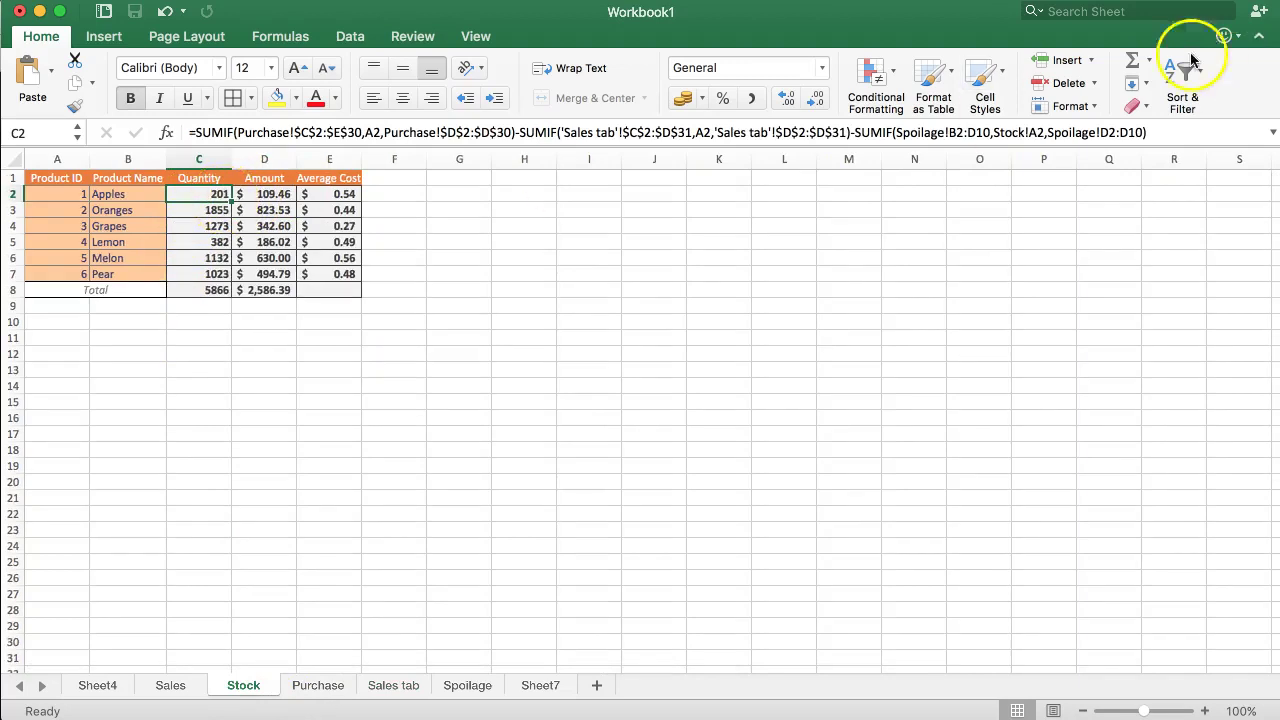
{"action": "left_click_drag", "start_coordinate": [857, 133], "coordinate": [1150, 132]}
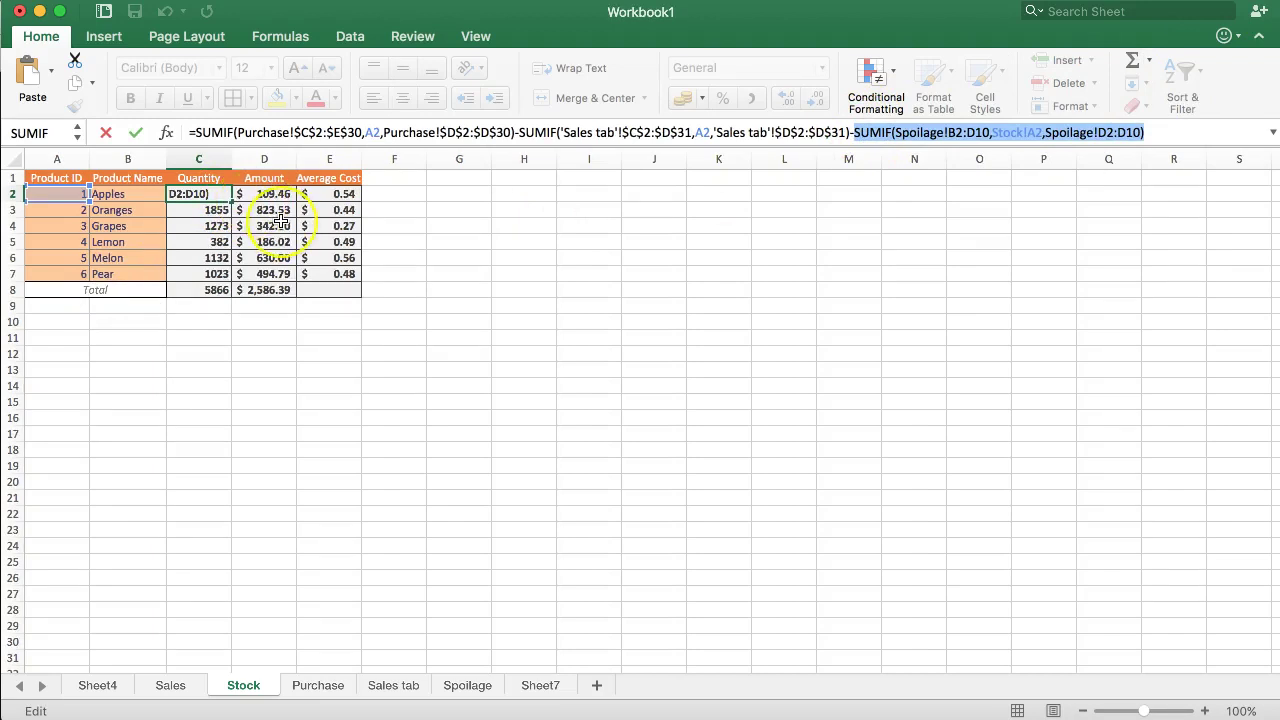
{"action": "key", "text": "BackSpace"}
{"action": "key", "text": "Return"}
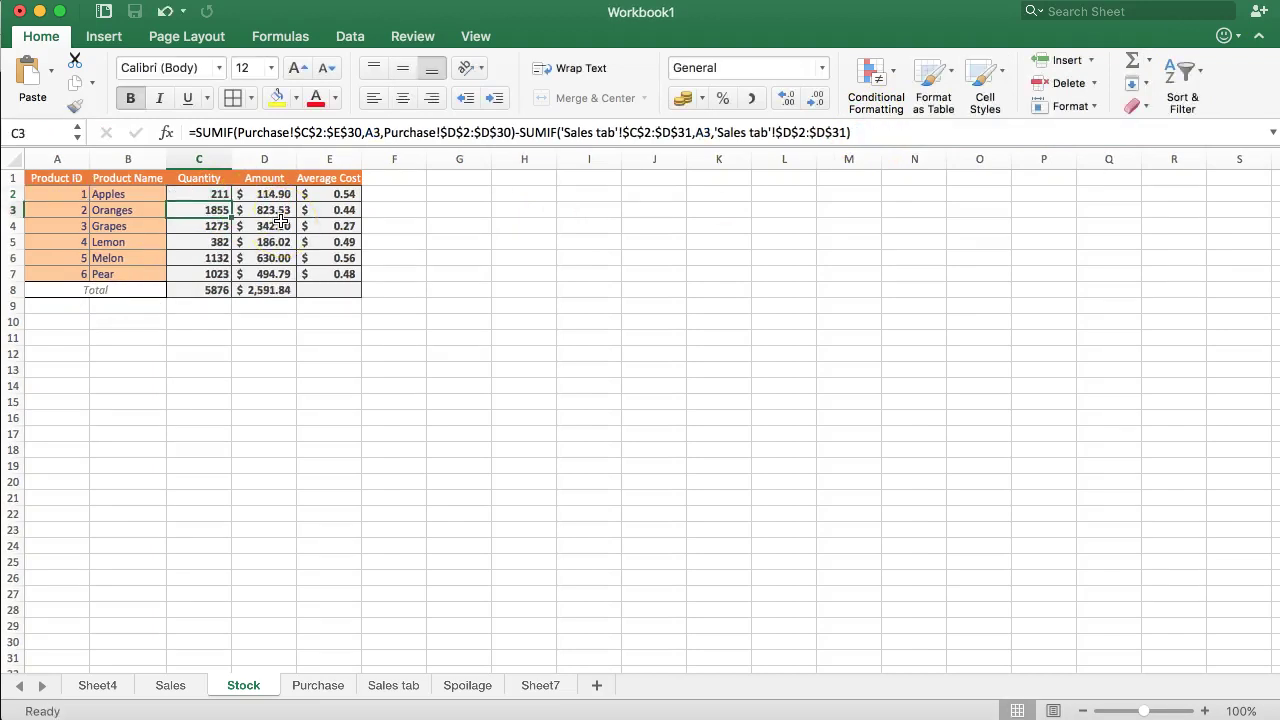
{"action": "key", "text": "super+z"}
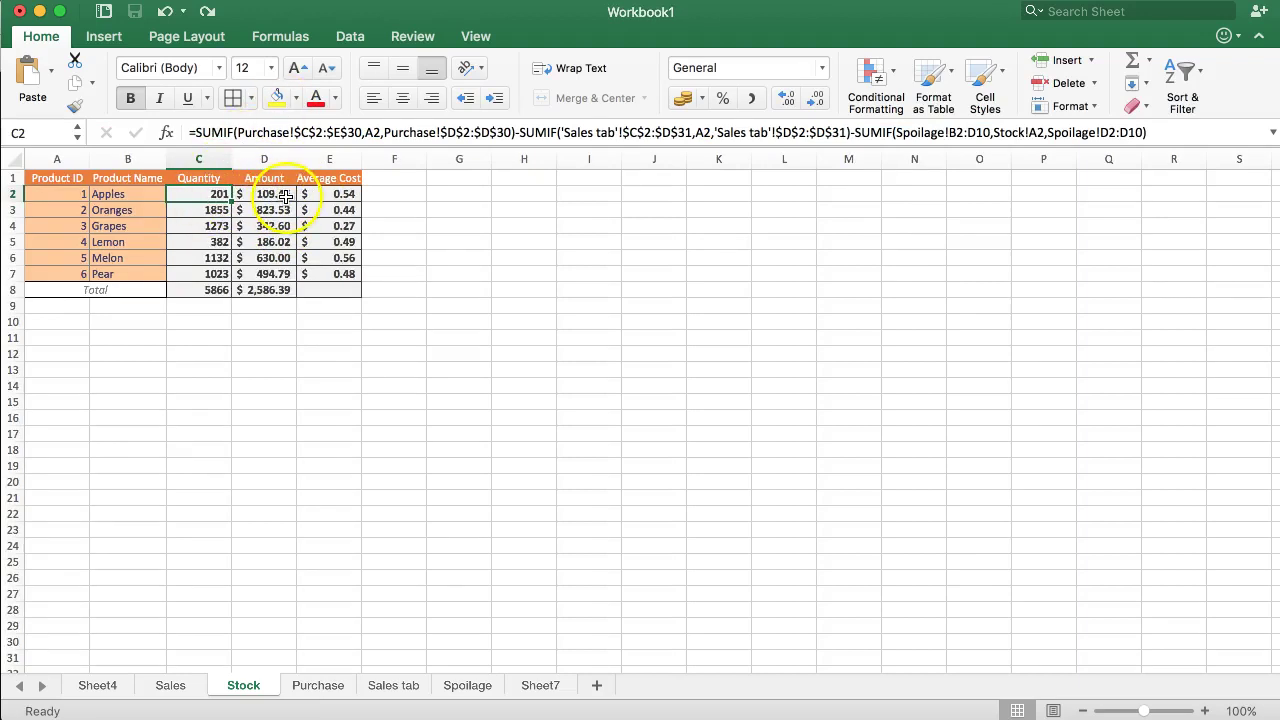
Examine the Apples Amount formula in D2 and the Quantity in C2 that feeds it
{"action": "left_click", "coordinate": [268, 196]}
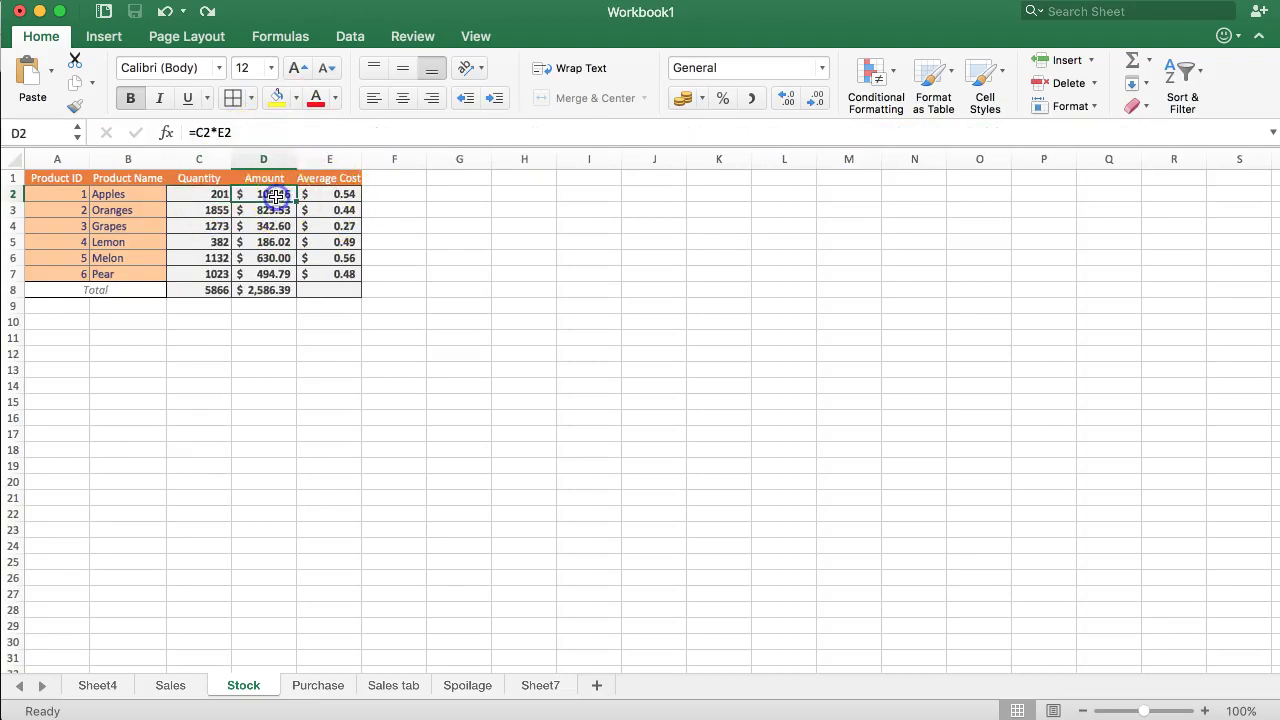
{"action": "left_click", "coordinate": [226, 194]}
{"action": "left_click", "coordinate": [257, 193]}
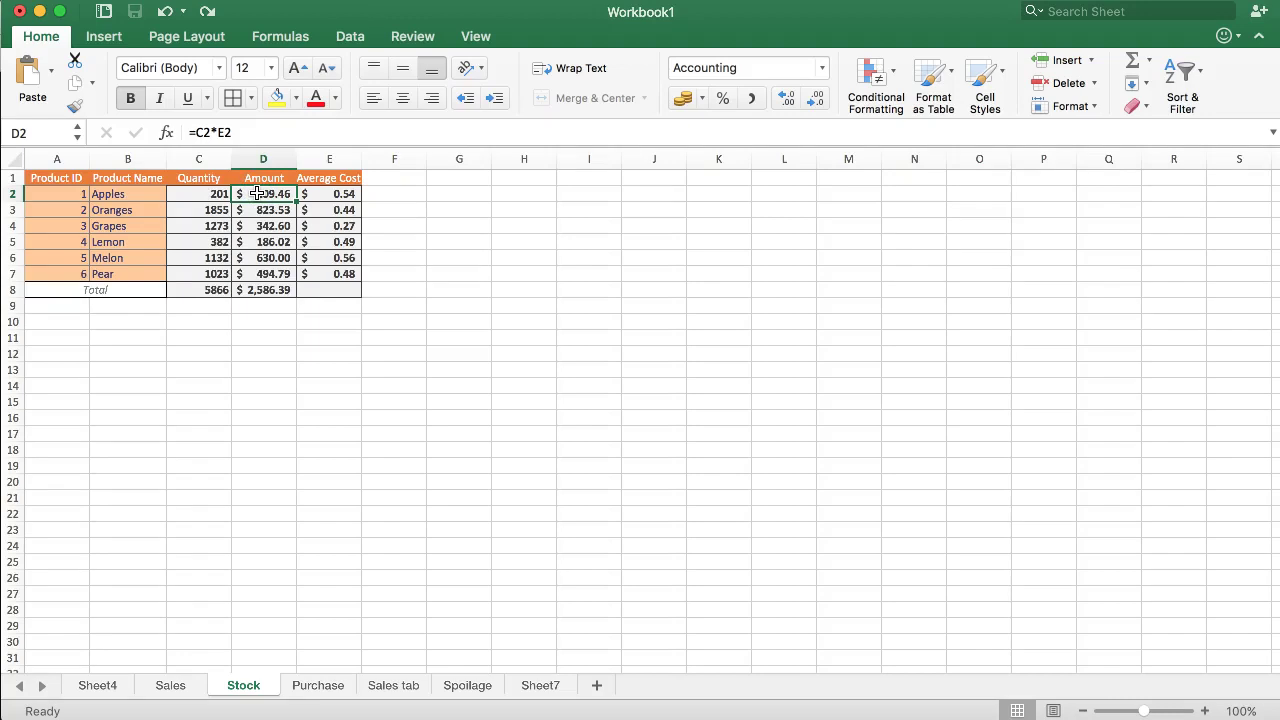
{"action": "left_click", "coordinate": [250, 131]}
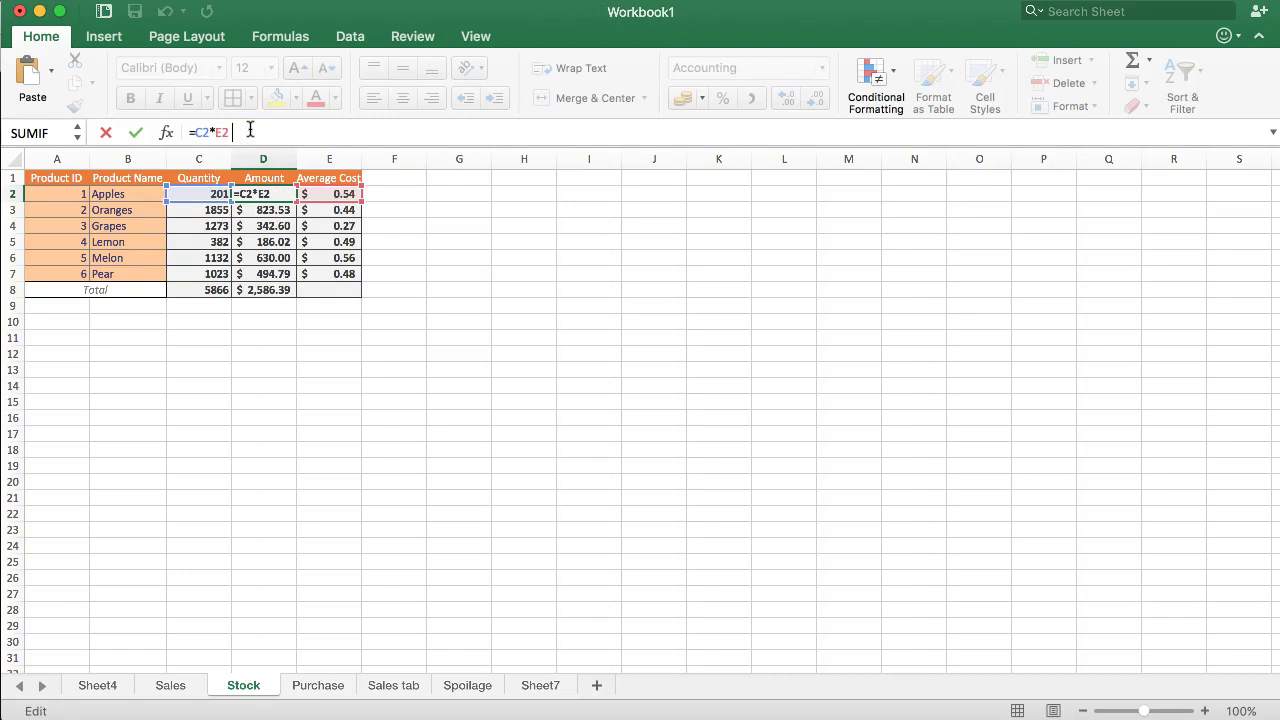
{"action": "key", "text": "BackSpace"}
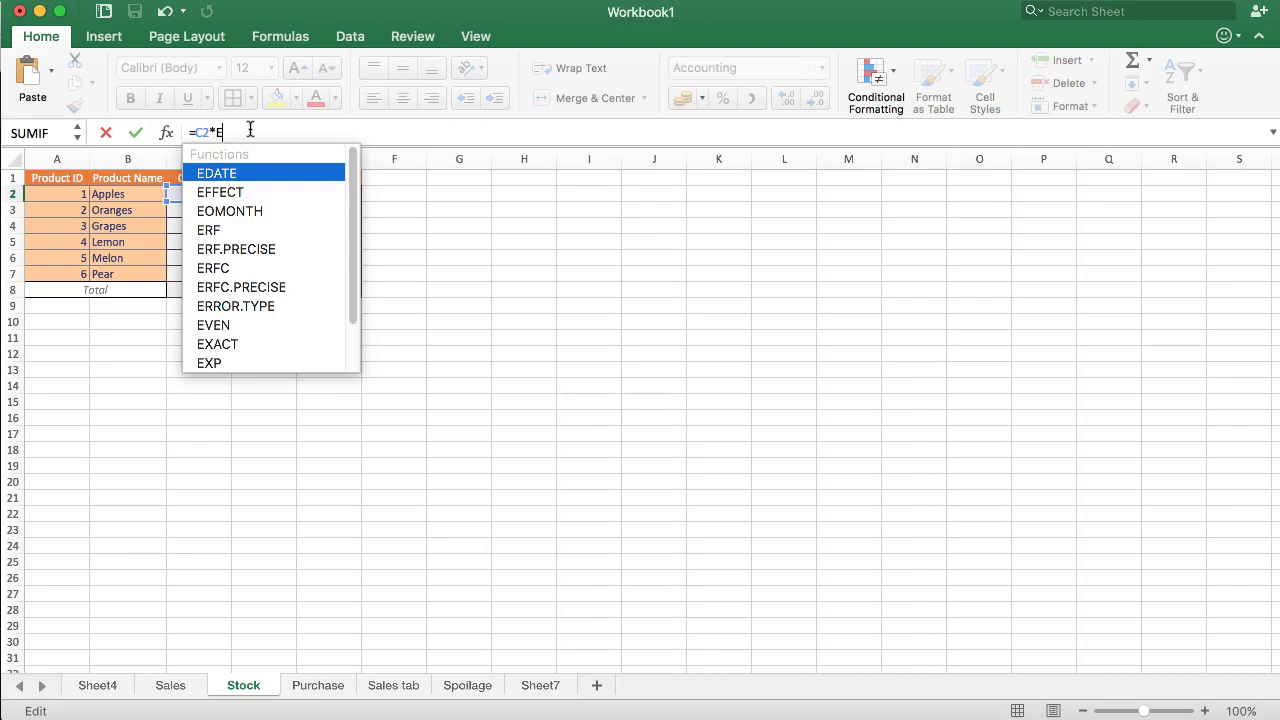
{"action": "type", "text": "2"}
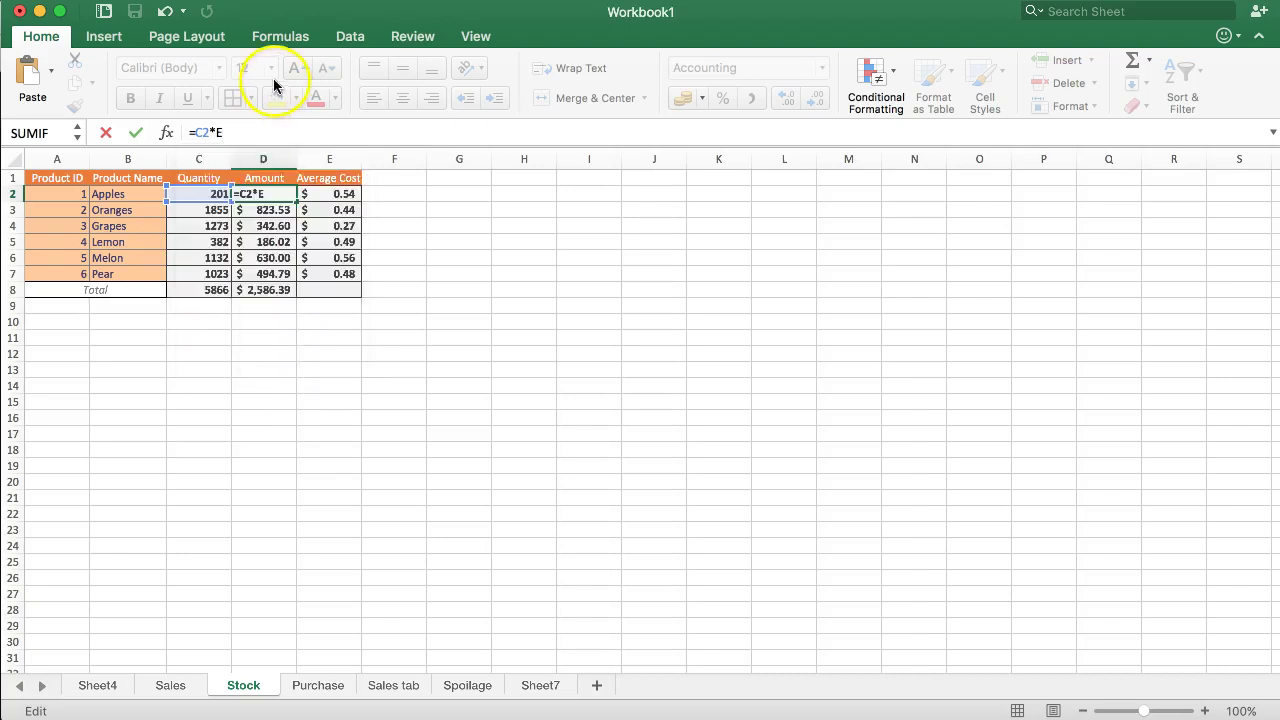
{"action": "key", "text": "Return"}
{"action": "key", "text": "Down"}
{"action": "key", "text": "Down"}
{"action": "key", "text": "Down"}
{"action": "left_click", "coordinate": [262, 193]}
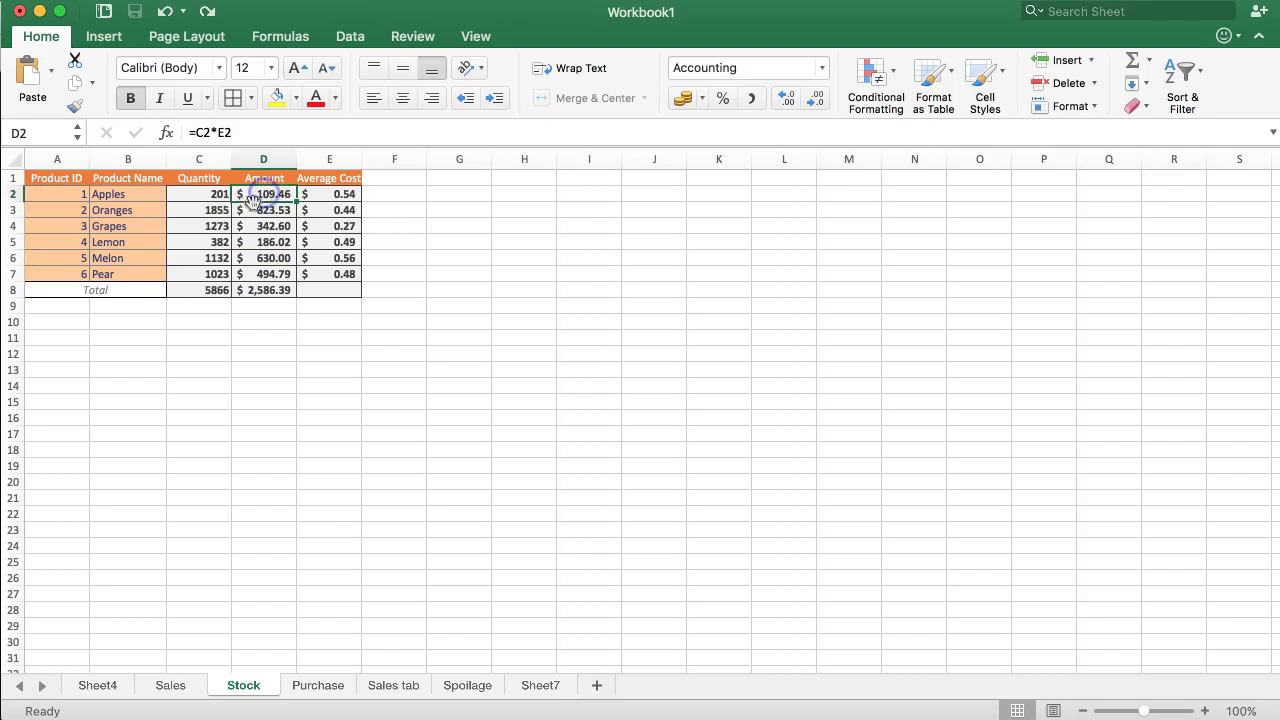
{"action": "left_click", "coordinate": [242, 133]}
{"action": "key", "text": "BackSpace"}
{"action": "type", "text": "+"}
{"action": "key", "text": "Escape"}
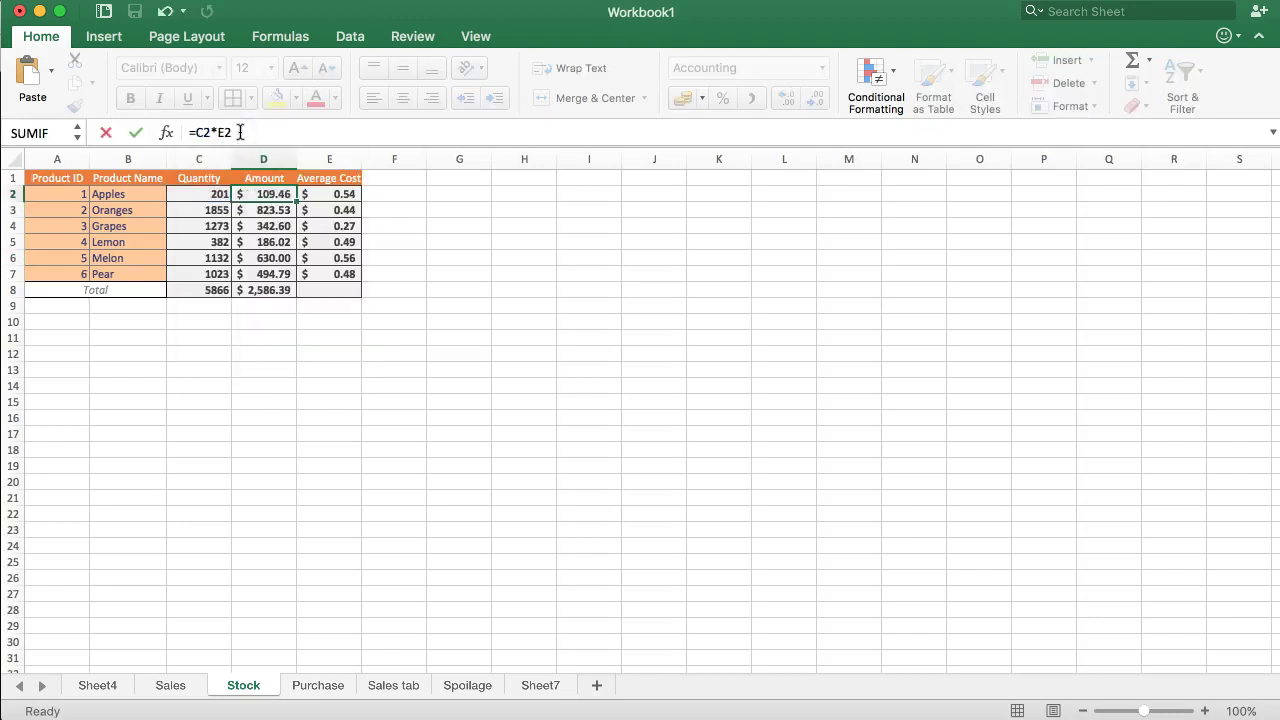
Append +SUMIF to the Apples Amount formula C2*E2 in D2, with the Spoilage cells B2:F10 as its range
{"action": "left_click", "coordinate": [259, 192]}
{"action": "left_click", "coordinate": [266, 133]}
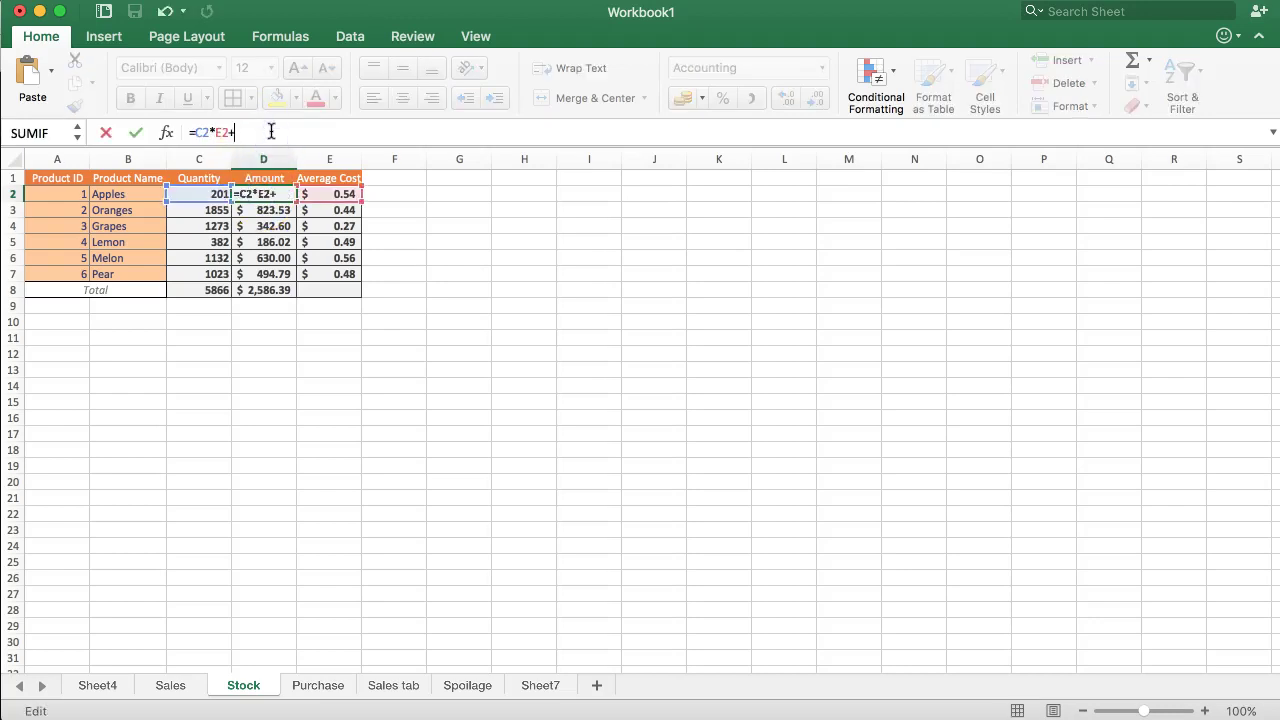
{"action": "type", "text": "SUMIF"}
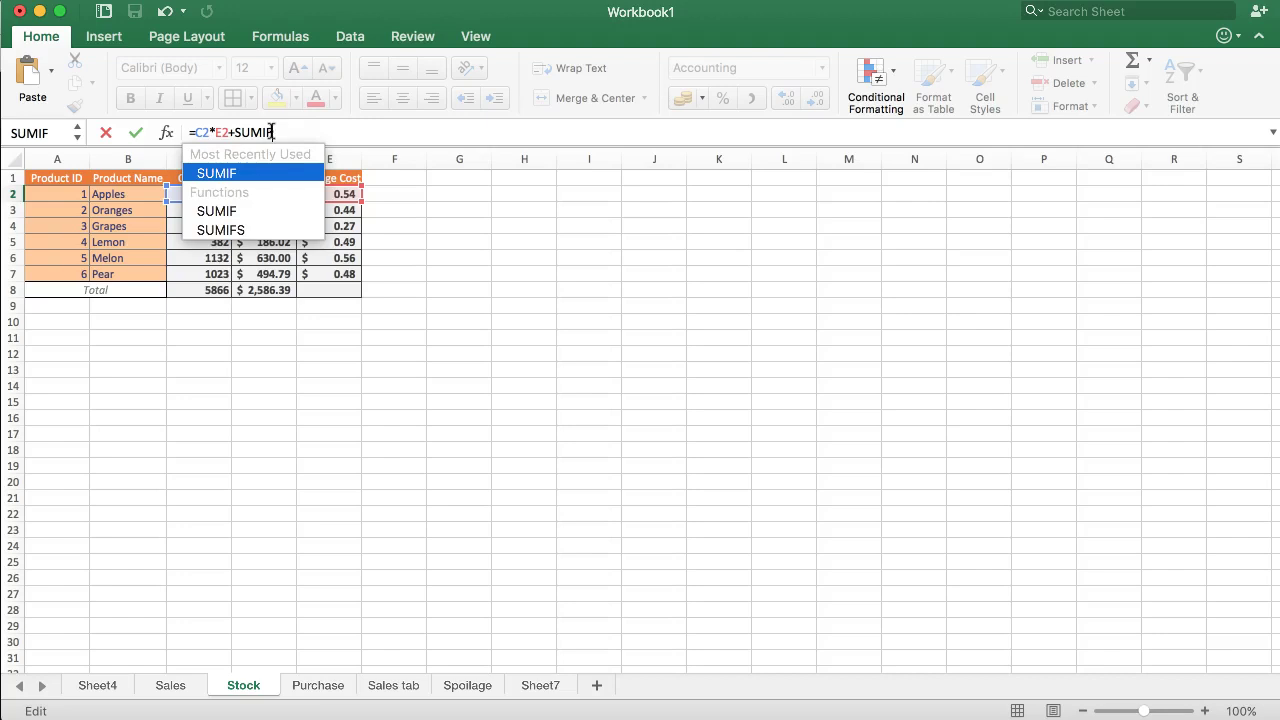
{"action": "type", "text": "("}
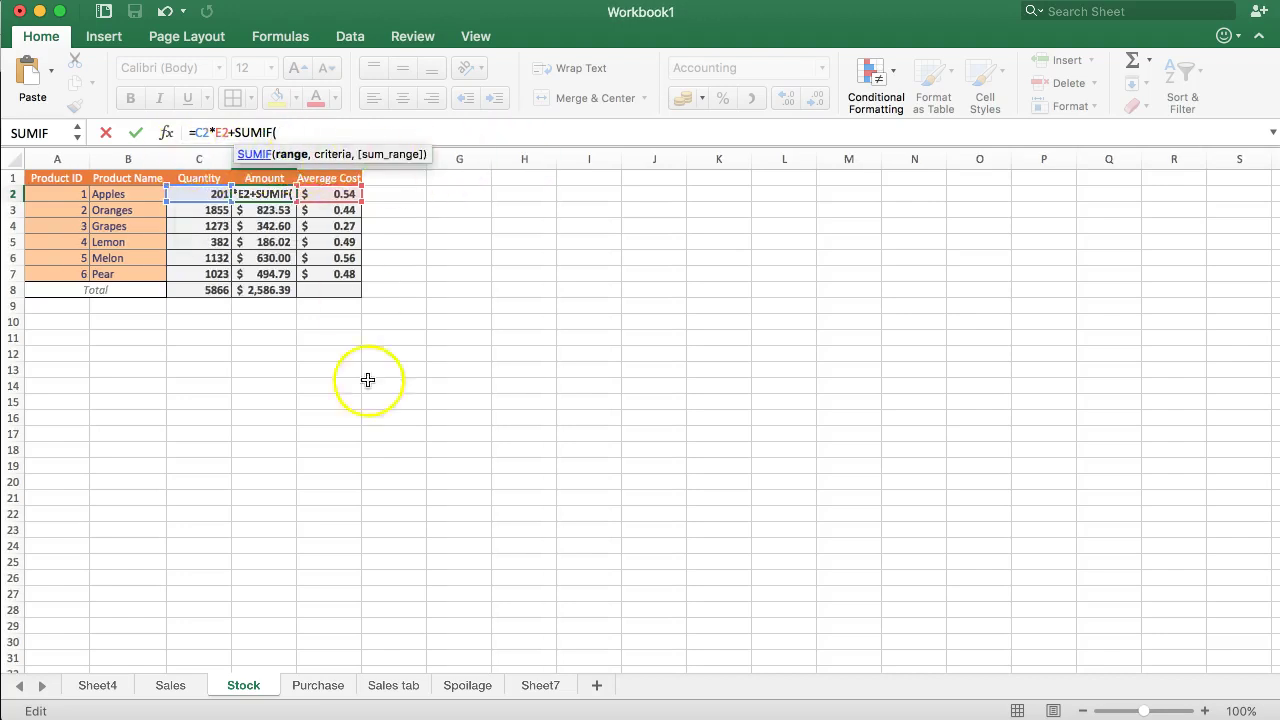
{"action": "left_click", "coordinate": [466, 686]}
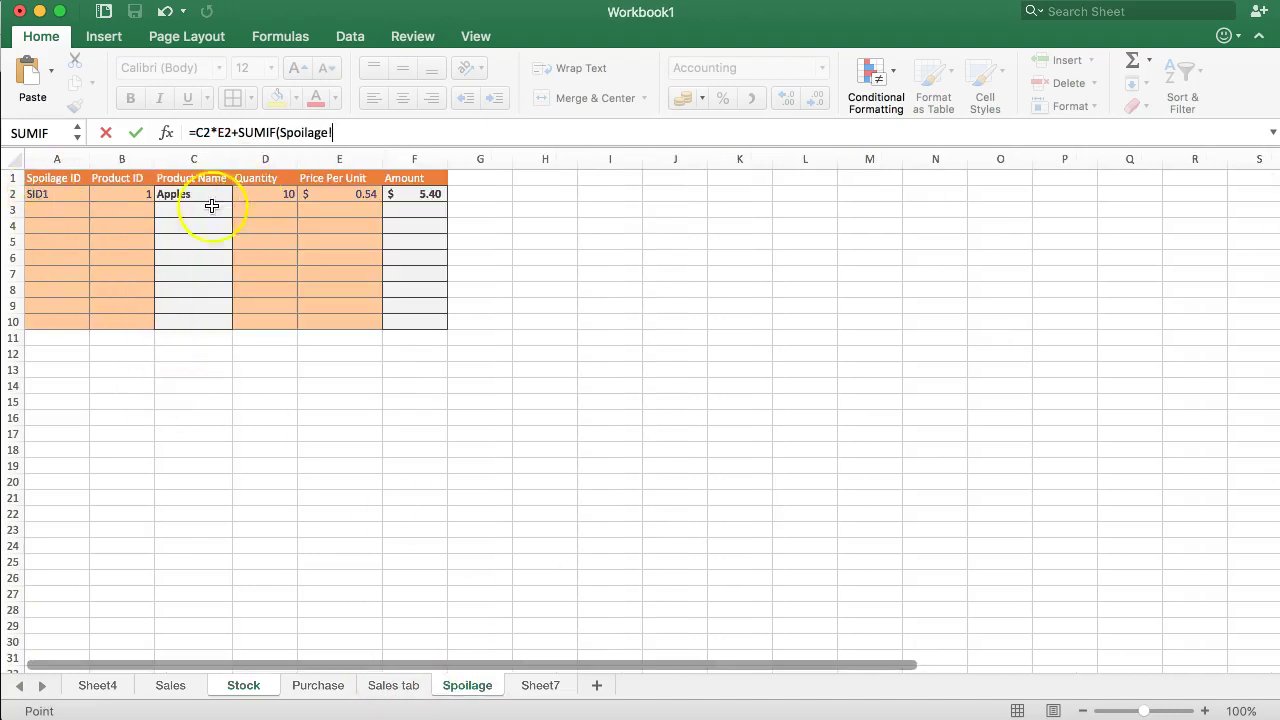
{"action": "left_click_drag", "start_coordinate": [118, 194], "coordinate": [409, 323]}
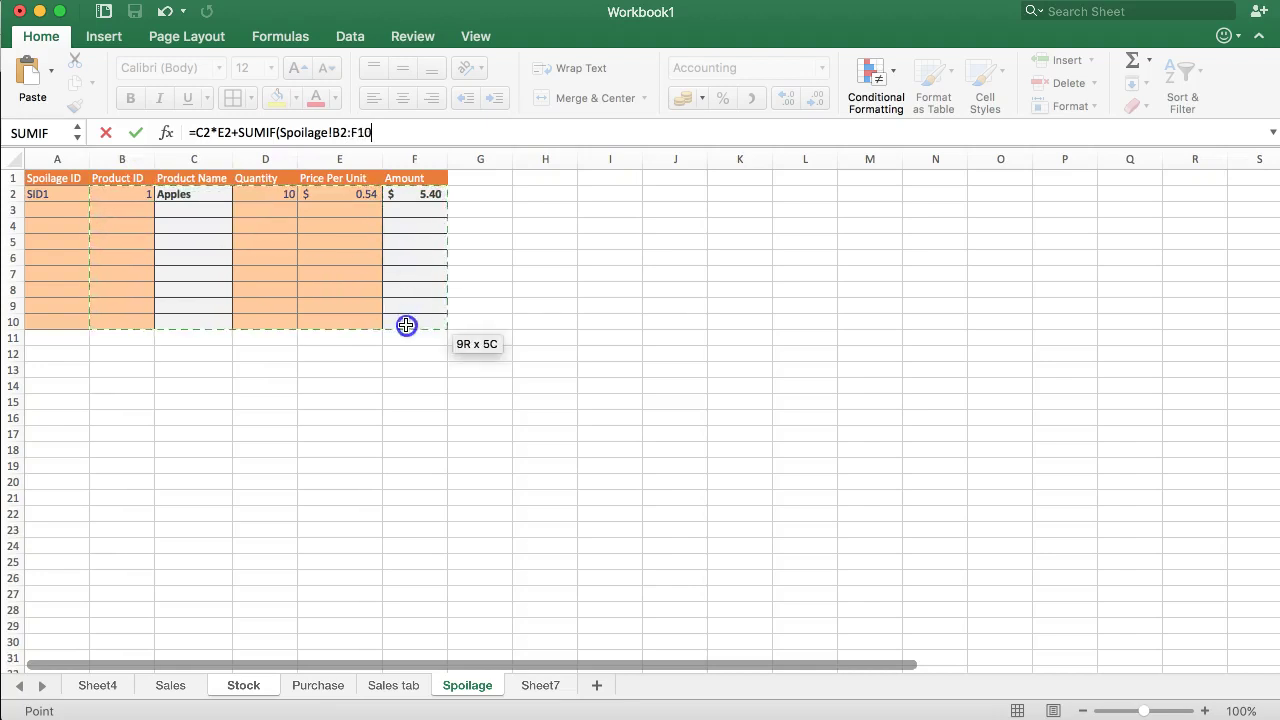
{"action": "type", "text": ","}
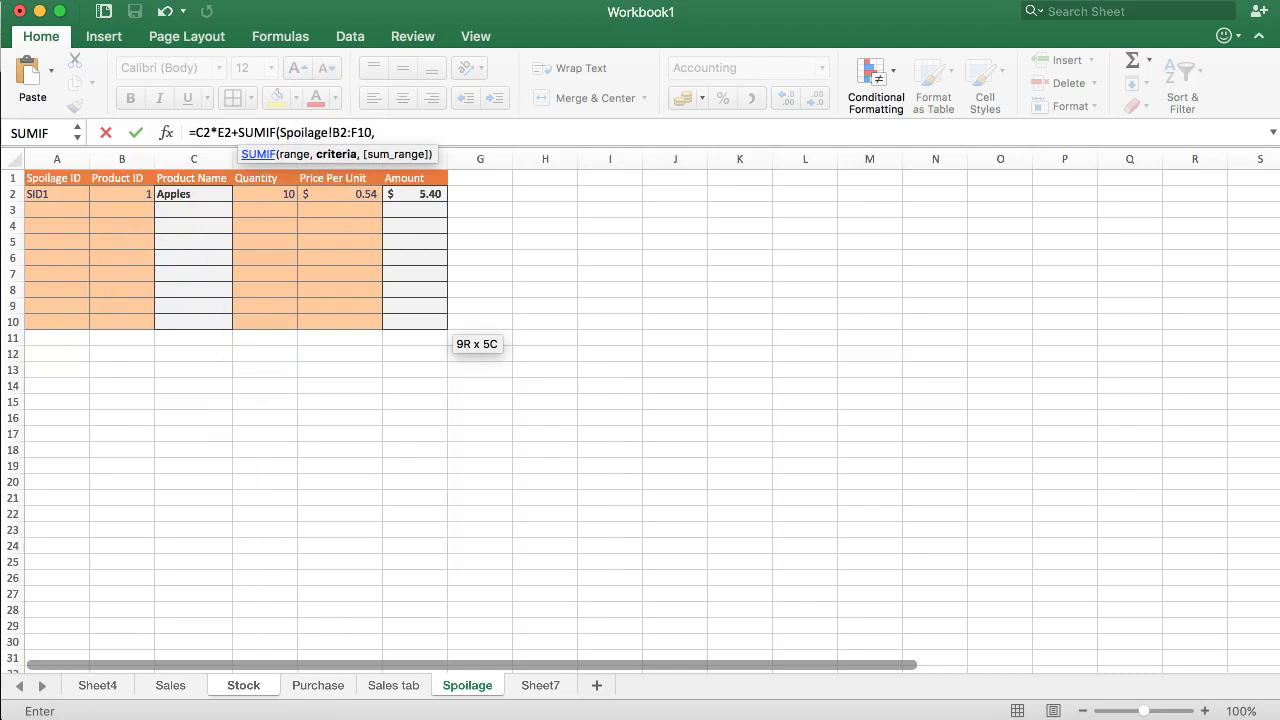
Set the SUMIF criteria to Stock!A2 and the sum range to the Spoilage amounts F2:F10, completing the D2 formula
{"action": "left_click", "coordinate": [232, 689]}
{"action": "left_click", "coordinate": [56, 194]}
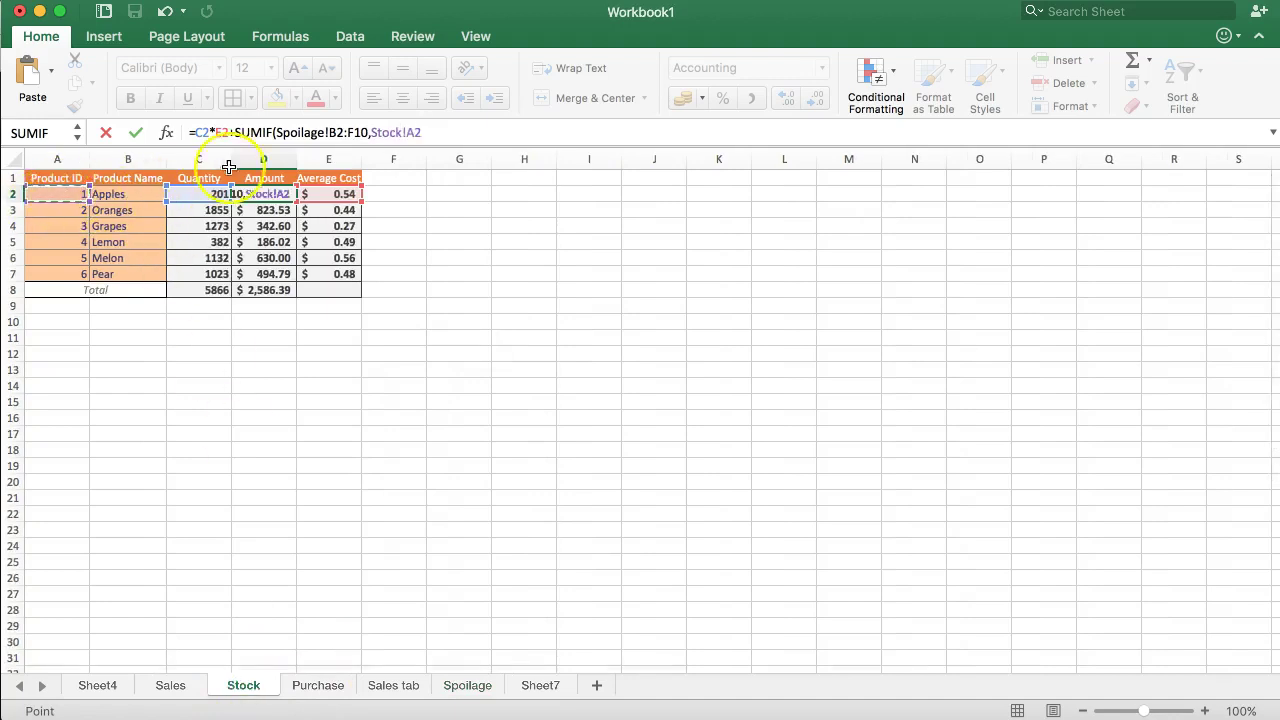
{"action": "left_click", "coordinate": [427, 131]}
{"action": "type", "text": ","}
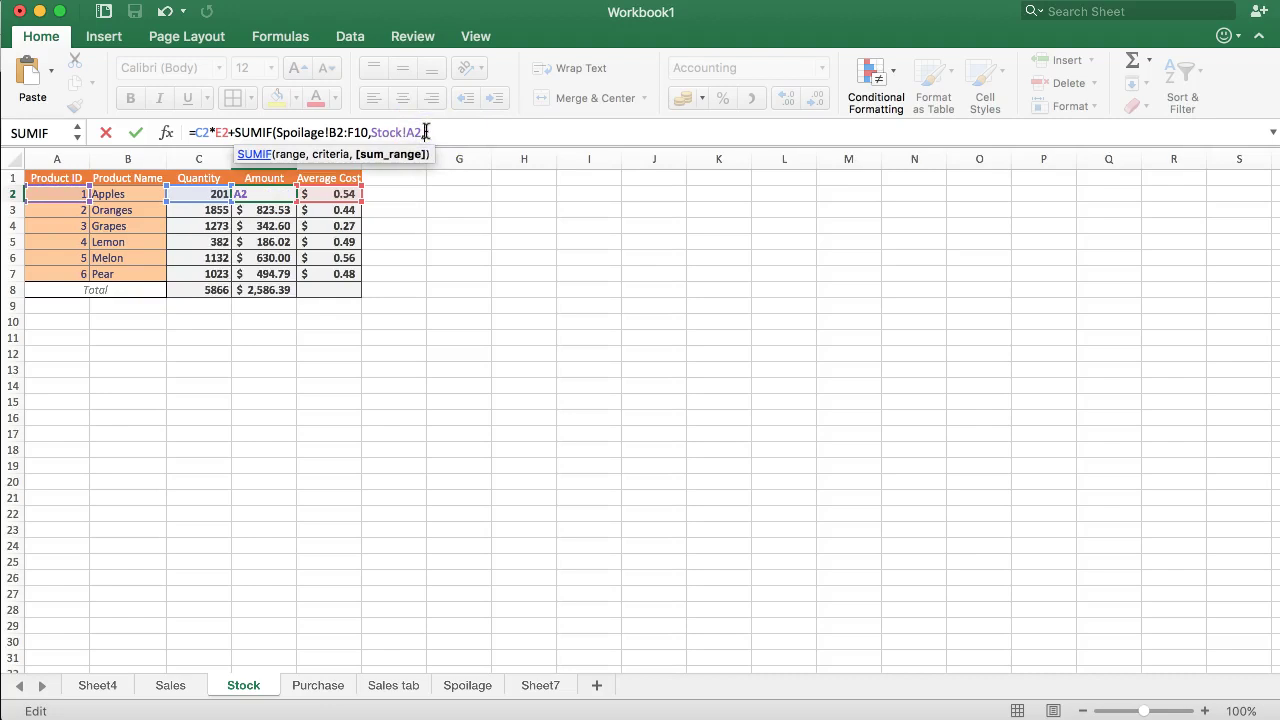
{"action": "left_click", "coordinate": [459, 693]}
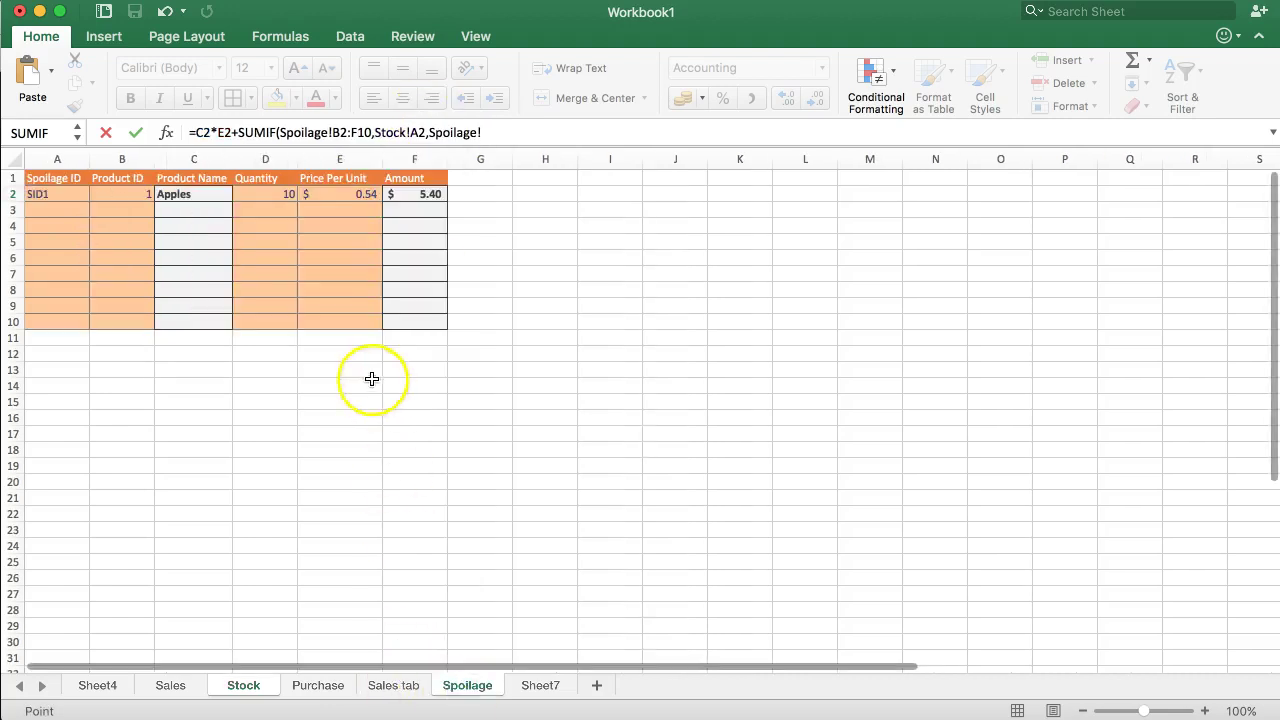
{"action": "left_click_drag", "start_coordinate": [420, 196], "coordinate": [410, 317]}
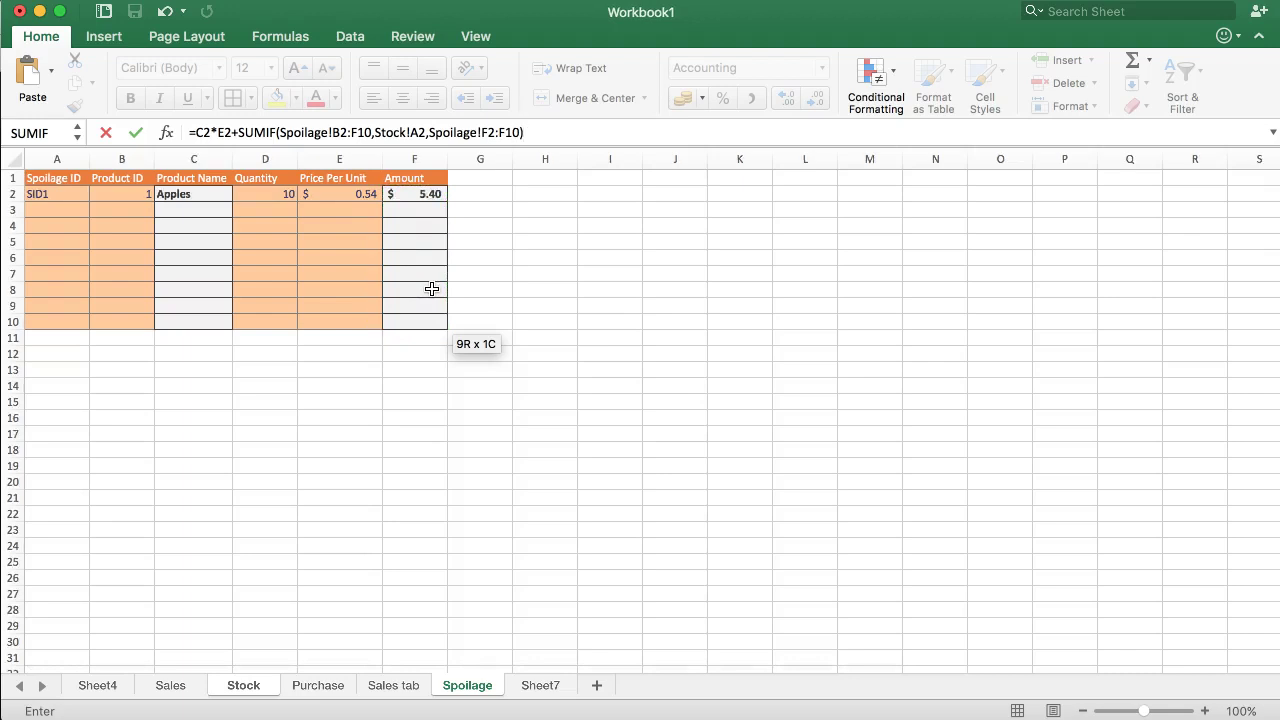
{"action": "key", "text": "Return"}
Undo and redo the D2 formula change to compare the Apples Amount with and without the spoilage value
{"action": "left_click", "coordinate": [258, 194]}
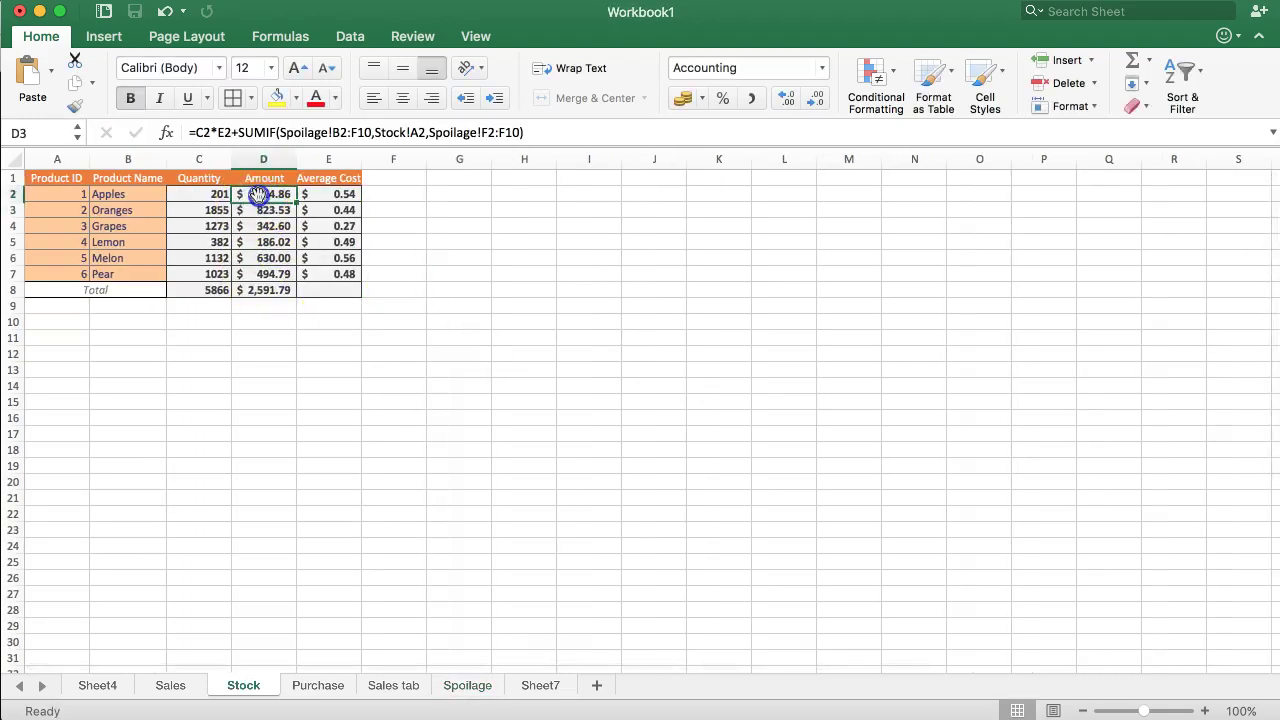
{"action": "left_click", "coordinate": [450, 244]}
{"action": "key", "text": "super+z"}
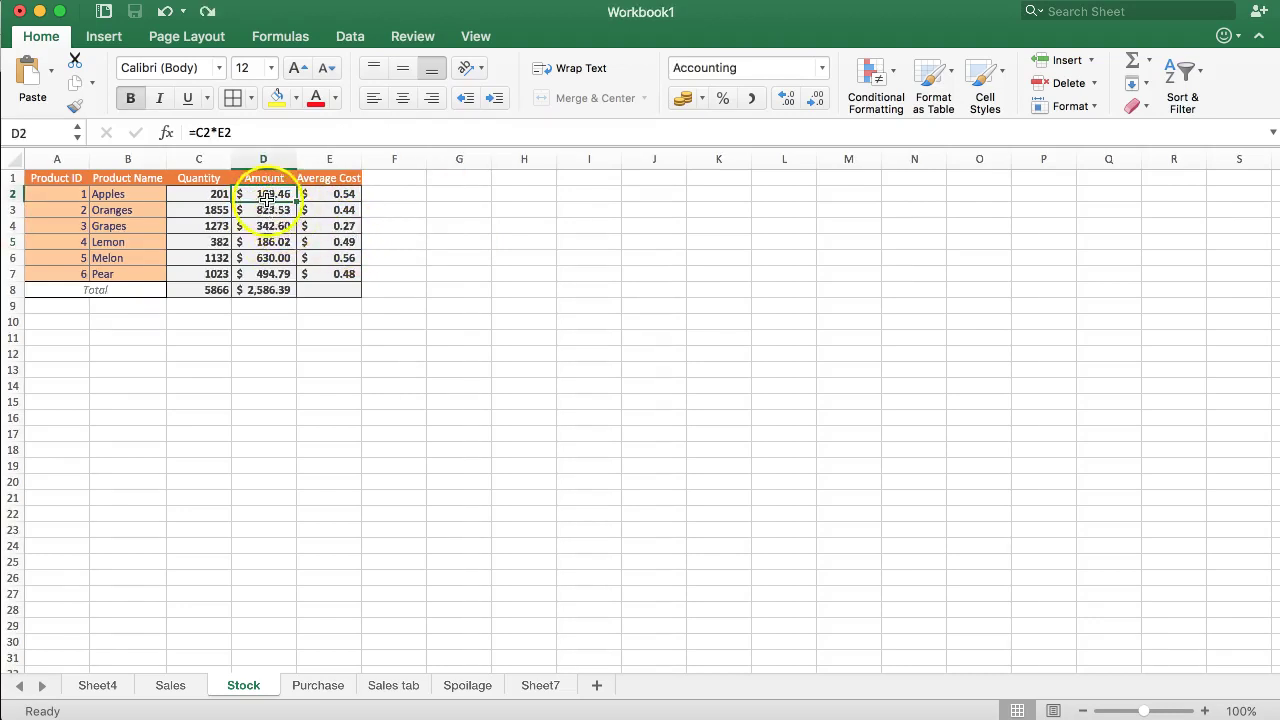
{"action": "key", "text": "super+y"}
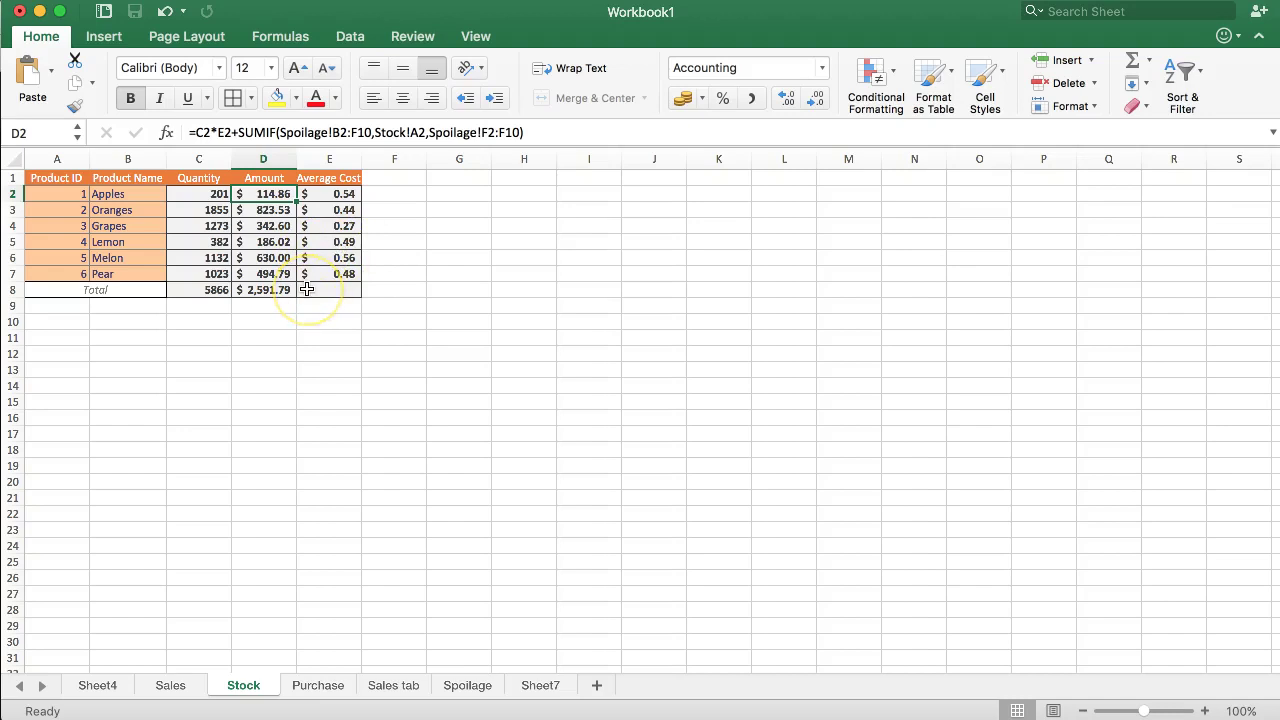
Make the Spoilage ranges in the C2 Quantity formula absolute, $B$2:$D$10 and $D$2:$D$10, and fill the formula down to C7
{"action": "left_click", "coordinate": [212, 194]}
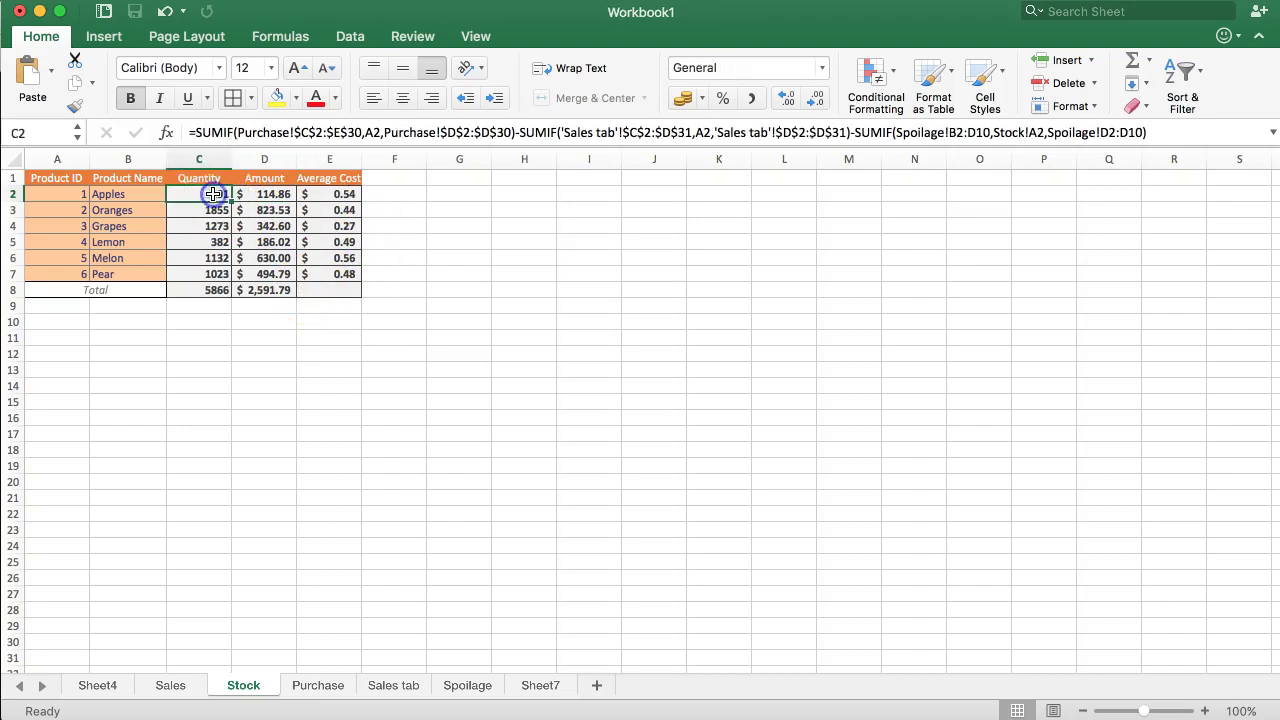
{"action": "left_click", "coordinate": [960, 133]}
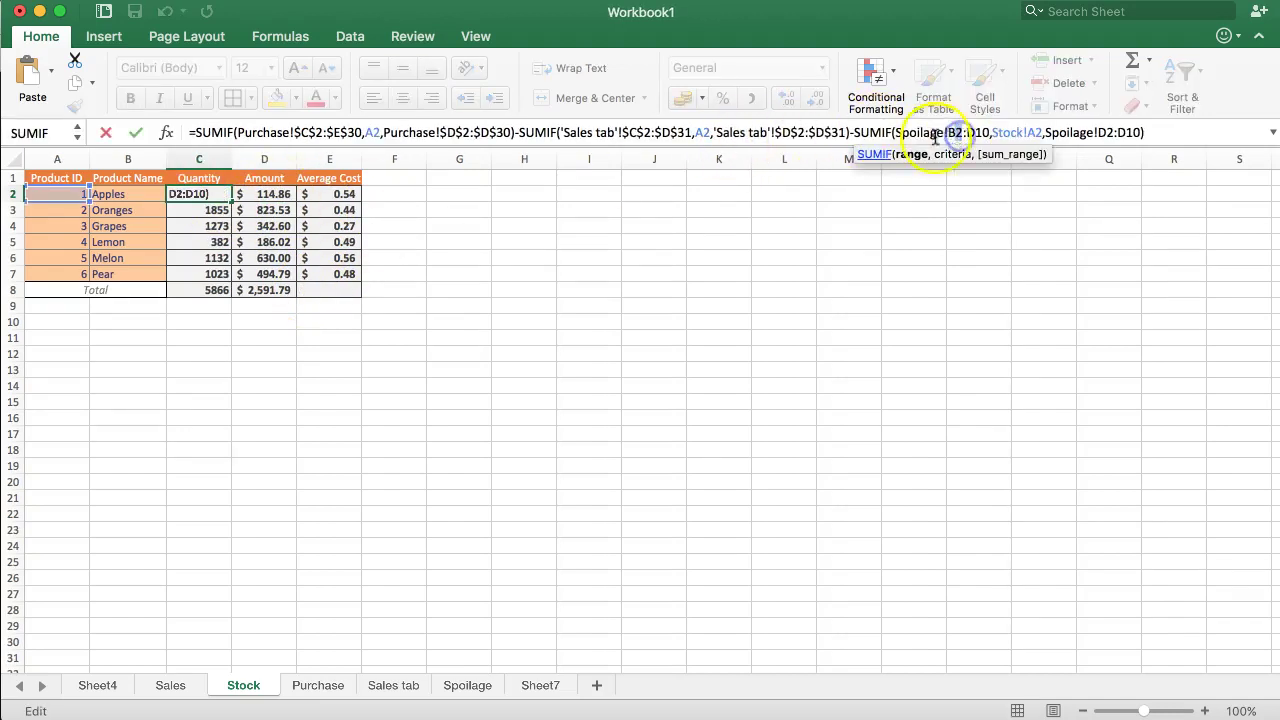
{"action": "left_click", "coordinate": [954, 134]}
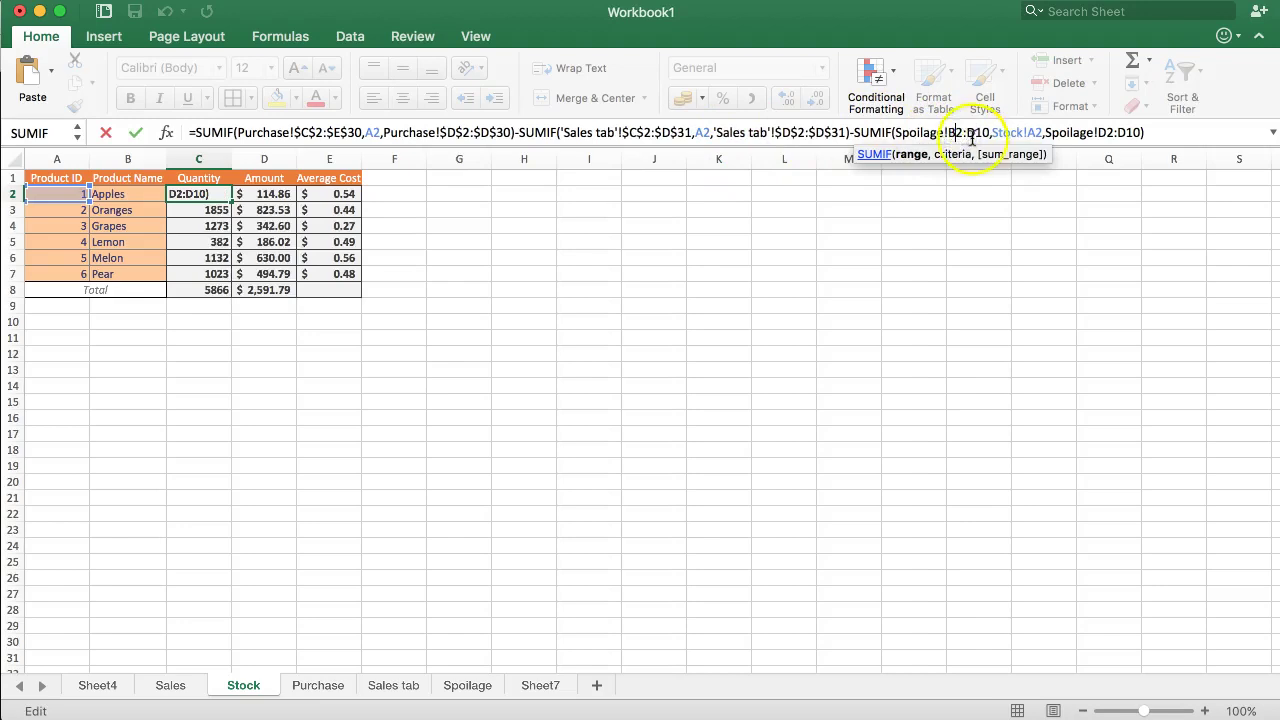
{"action": "key", "text": "F4"}
{"action": "left_click", "coordinate": [986, 132]}
{"action": "key", "text": "F4"}
{"action": "left_click", "coordinate": [1127, 133]}
{"action": "key", "text": "F4"}
{"action": "left_click", "coordinate": [1162, 133]}
{"action": "key", "text": "F4"}
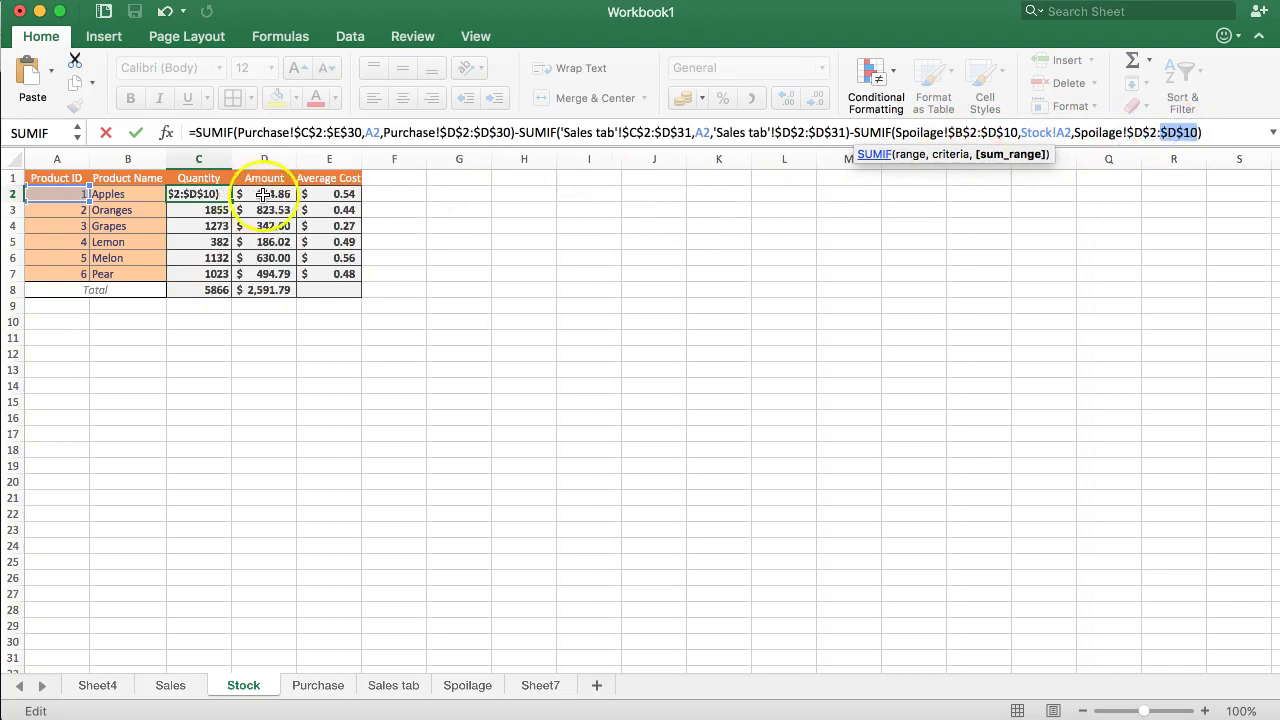
{"action": "key", "text": "Return"}
{"action": "left_click", "coordinate": [200, 195]}
{"action": "left_click_drag", "start_coordinate": [229, 197], "coordinate": [223, 279]}
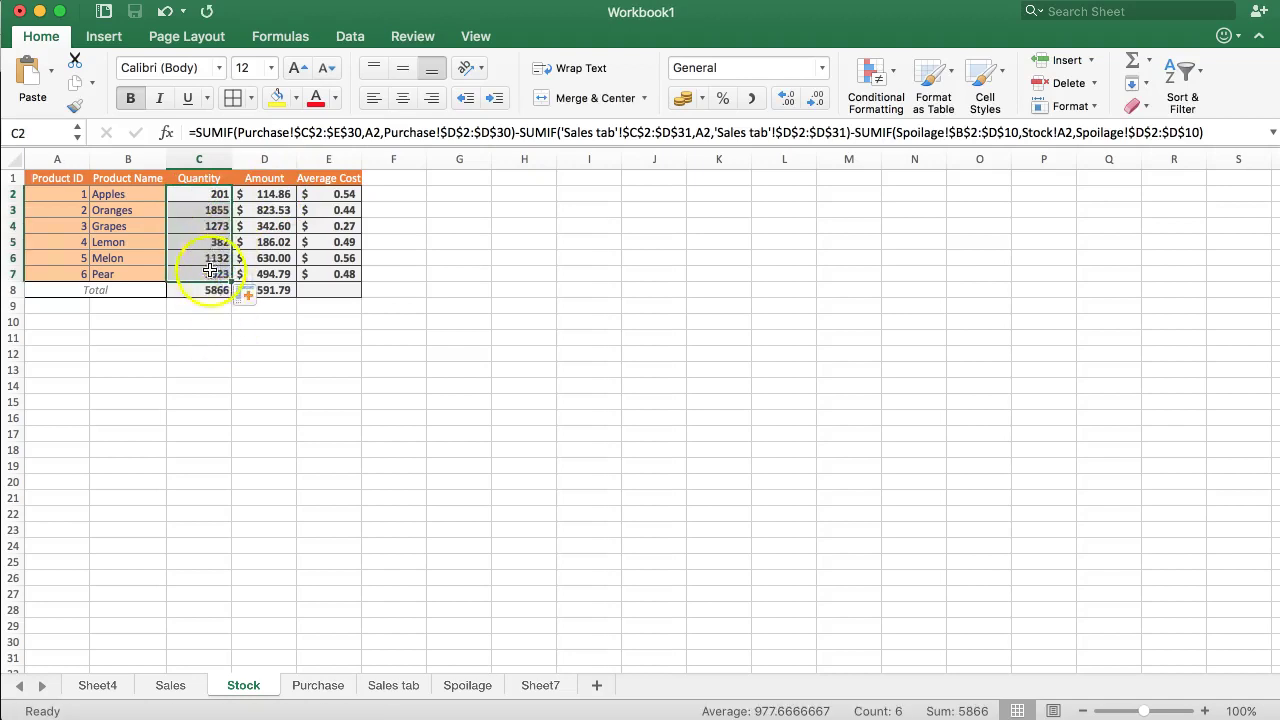
Make the Spoilage ranges in the D2 Amount formula absolute, $B$2:$F$10 and $F$2:$F$10, and fill the formula down to D7
{"action": "left_click", "coordinate": [267, 196]}
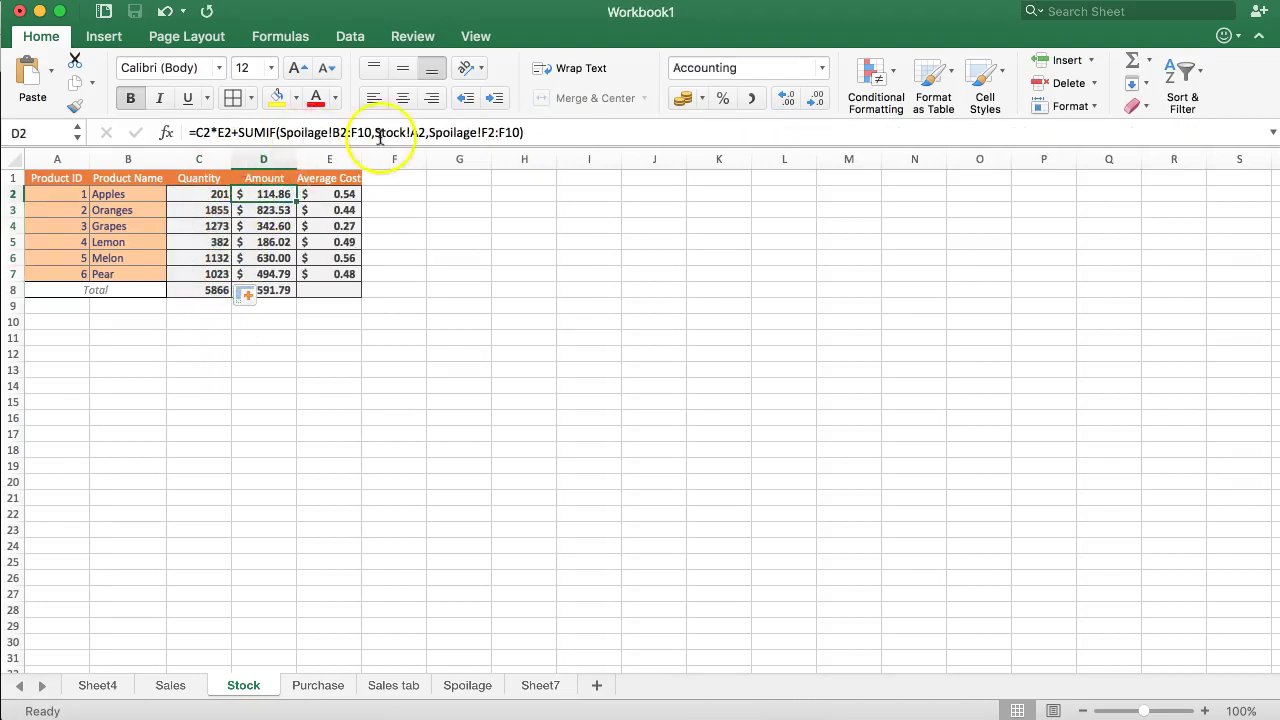
{"action": "left_click", "coordinate": [336, 131]}
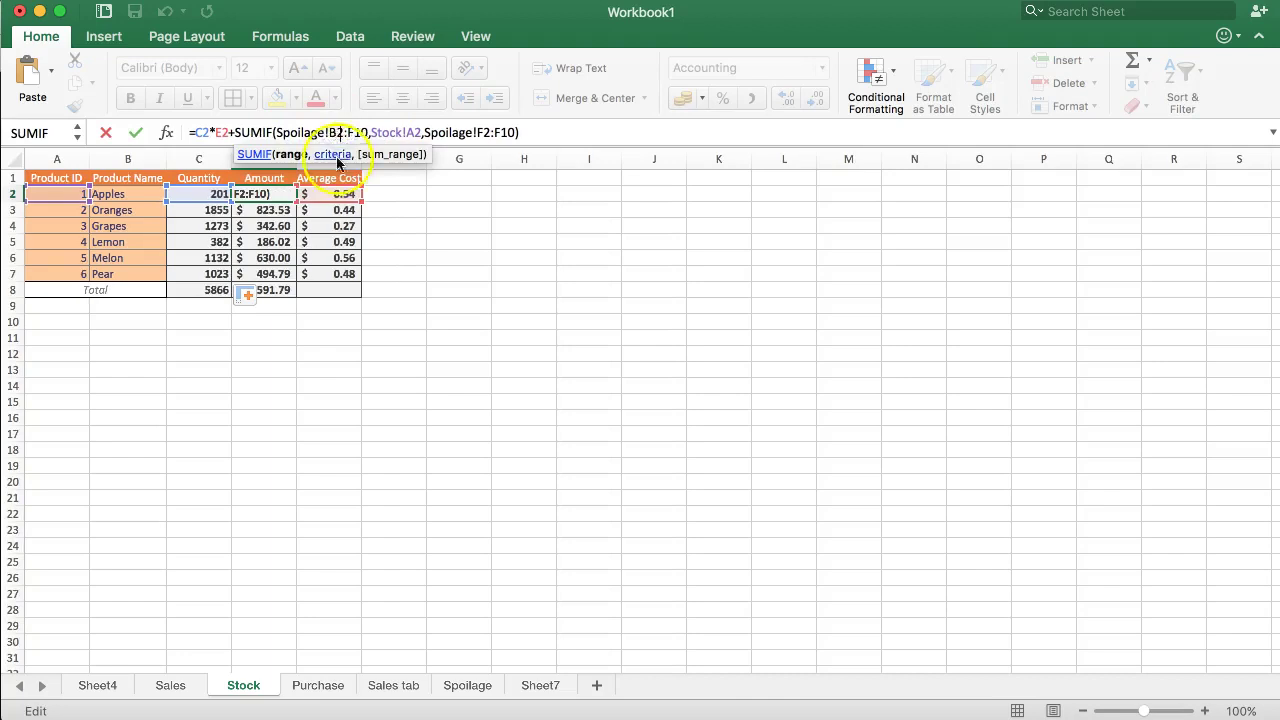
{"action": "left_click_drag", "start_coordinate": [330, 131], "coordinate": [368, 131]}
{"action": "key", "text": "F4"}
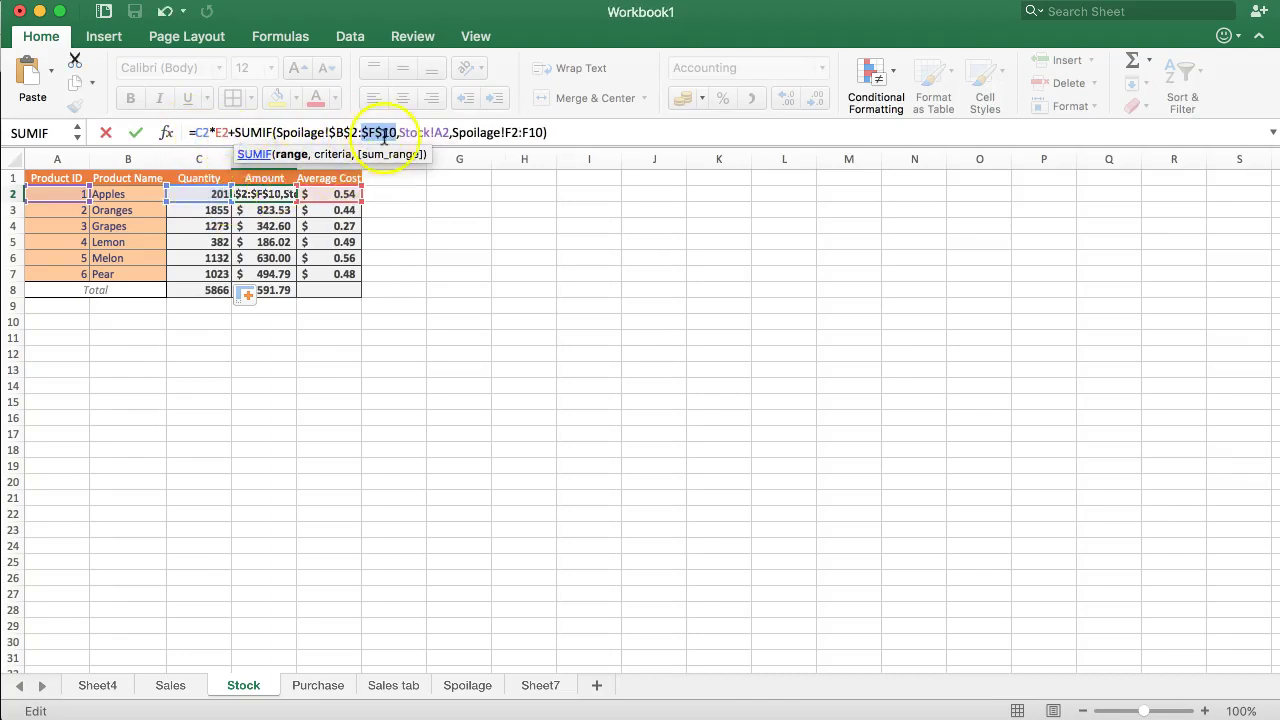
{"action": "left_click", "coordinate": [505, 132]}
{"action": "double_click", "coordinate": [510, 132]}
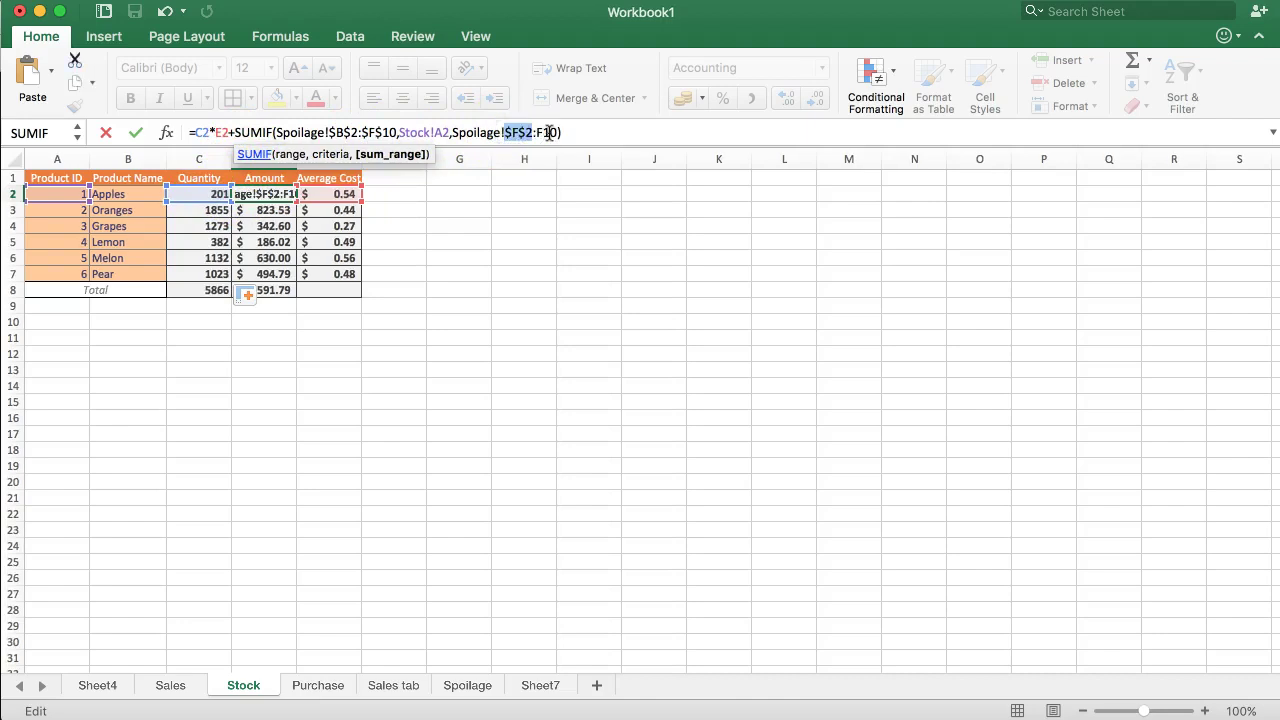
{"action": "key", "text": "Return"}
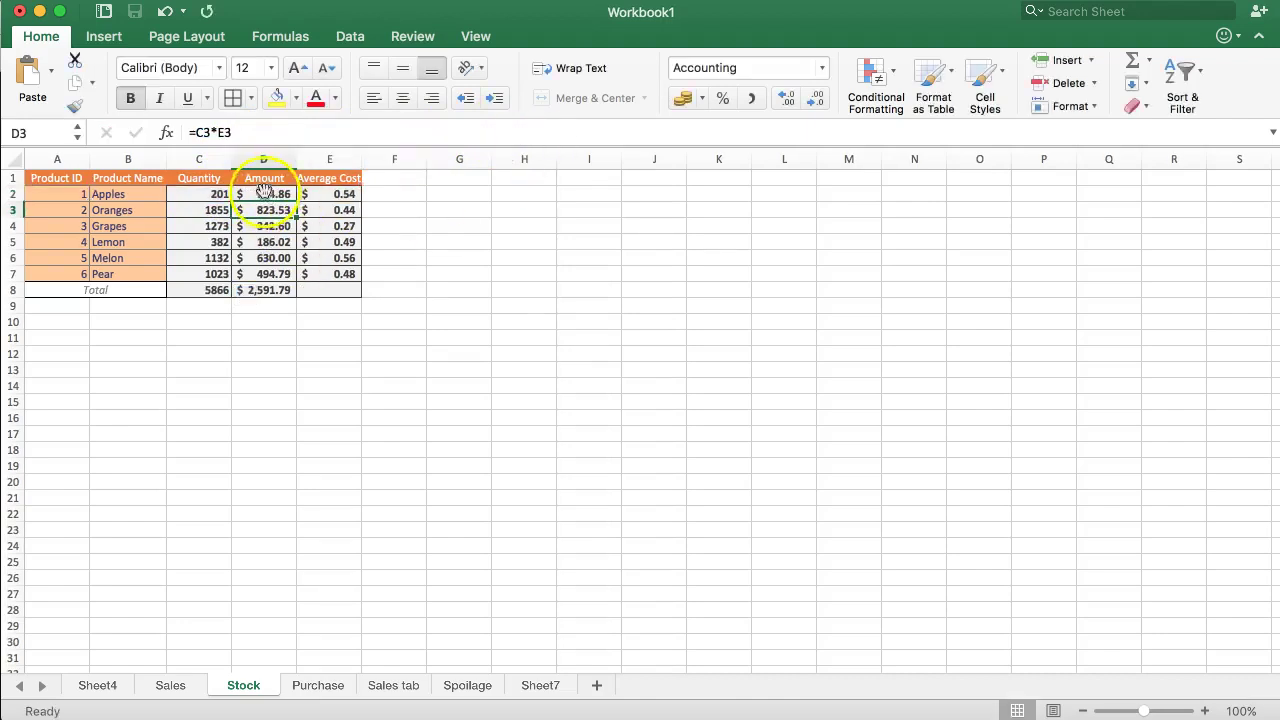
{"action": "left_click", "coordinate": [272, 194]}
{"action": "left_click_drag", "start_coordinate": [296, 201], "coordinate": [296, 283]}
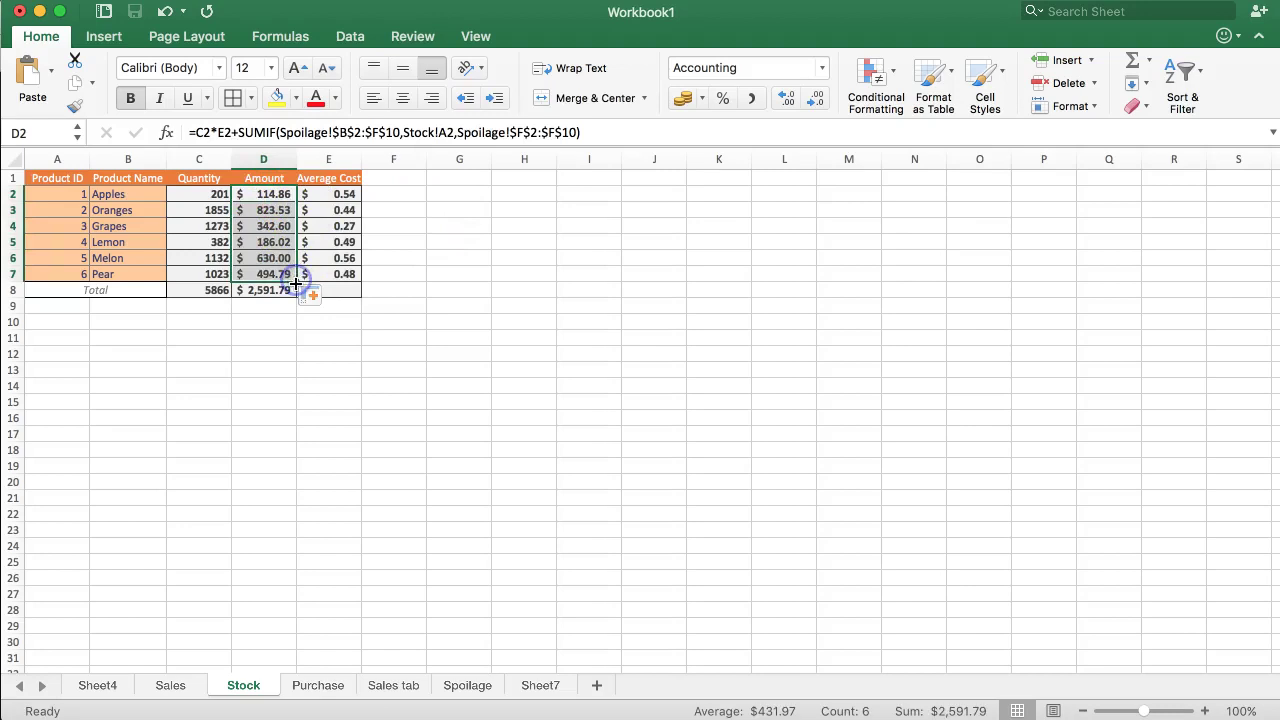
Check the Average Cost formulas for Apples, Oranges and Lemon on the Stock sheet
{"action": "left_click", "coordinate": [335, 194]}
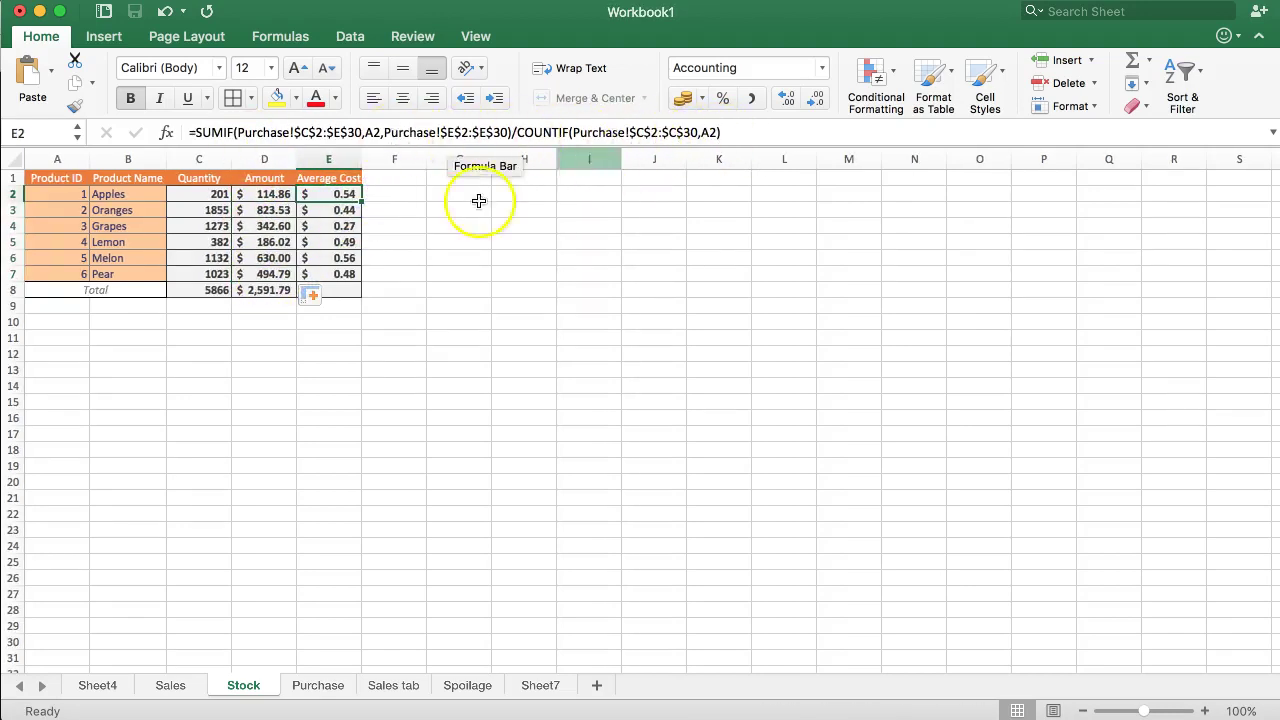
{"action": "left_click", "coordinate": [338, 210]}
{"action": "left_click", "coordinate": [338, 242]}
{"action": "left_click", "coordinate": [430, 274]}
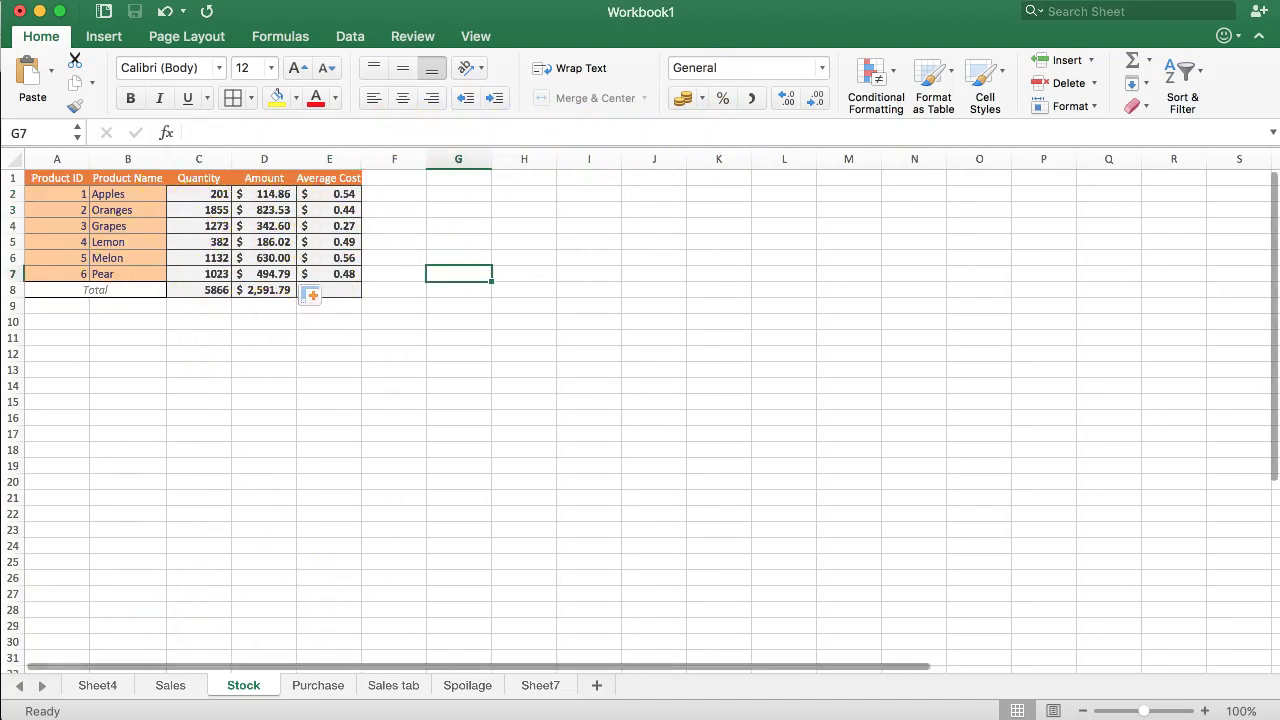
Start a second record in row 3 of the Spoilage sheet with Spoilage ID SID2 and Product ID 2
{"action": "left_click", "coordinate": [458, 690]}
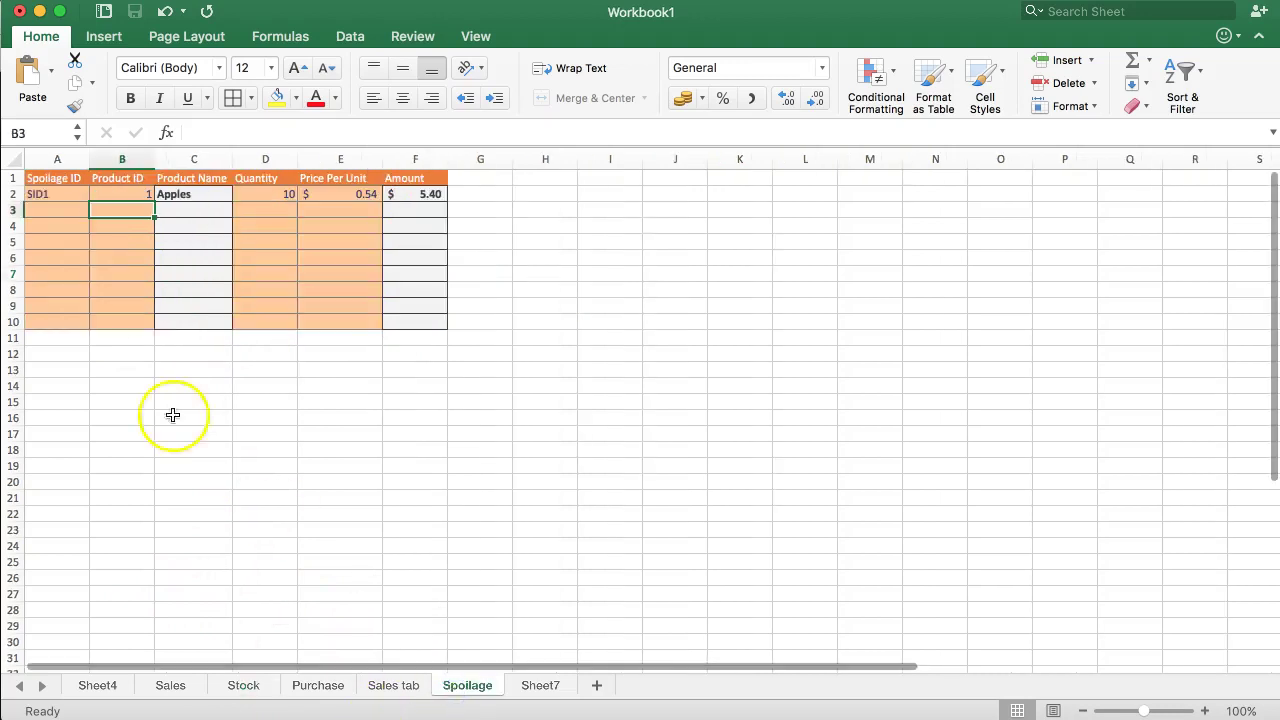
{"action": "left_click", "coordinate": [218, 211]}
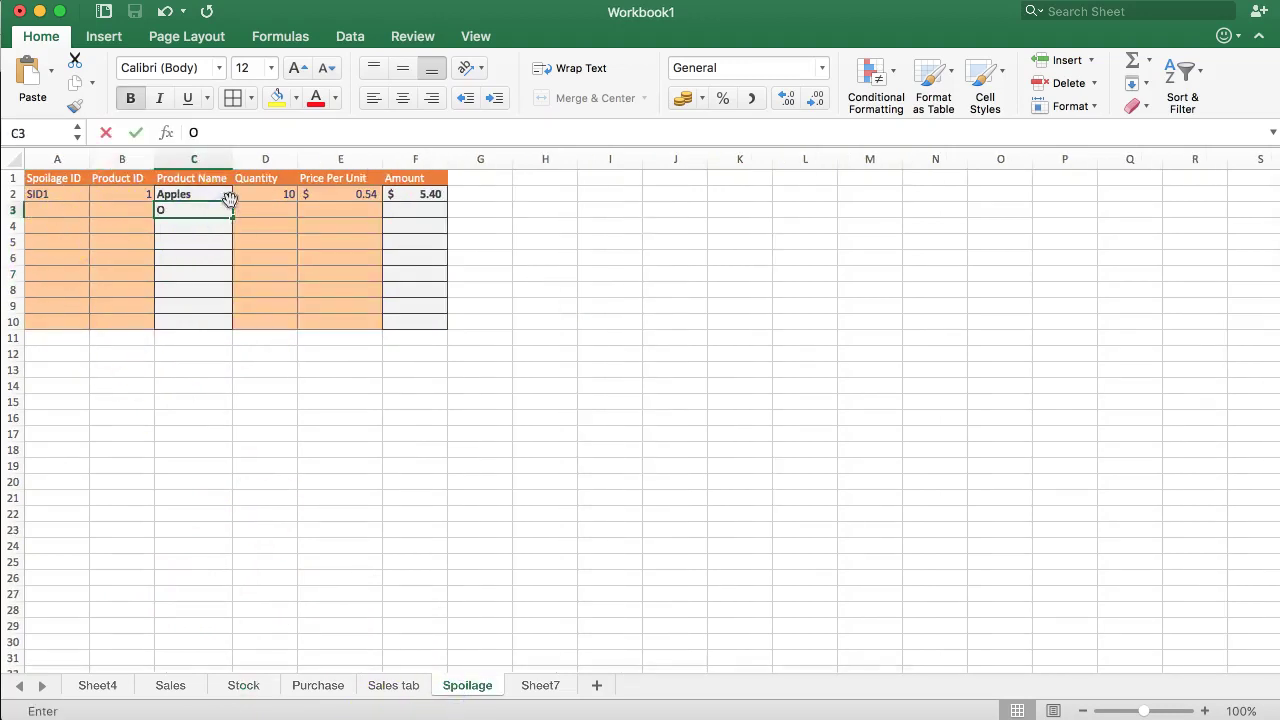
{"action": "key", "text": "Escape"}
{"action": "key", "text": "Down"}
{"action": "key", "text": "Left"}
{"action": "key", "text": "Left"}
{"action": "key", "text": "Up"}
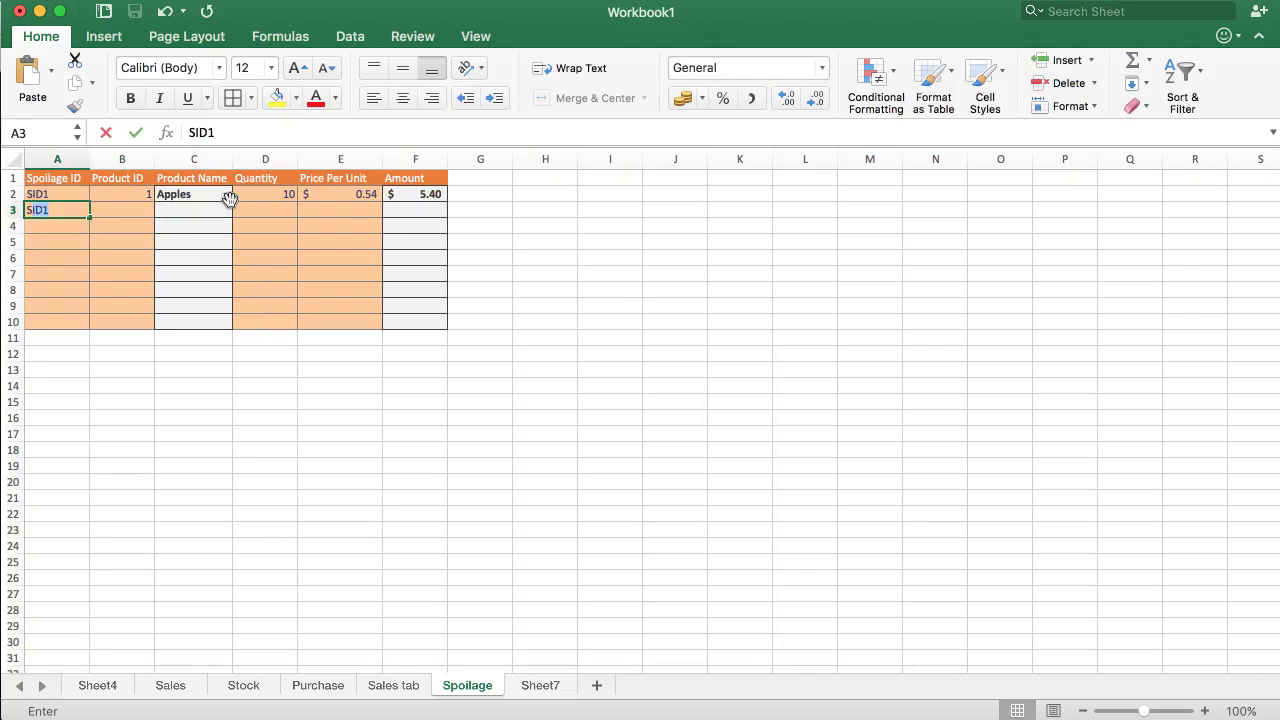
{"action": "key", "text": "Tab"}
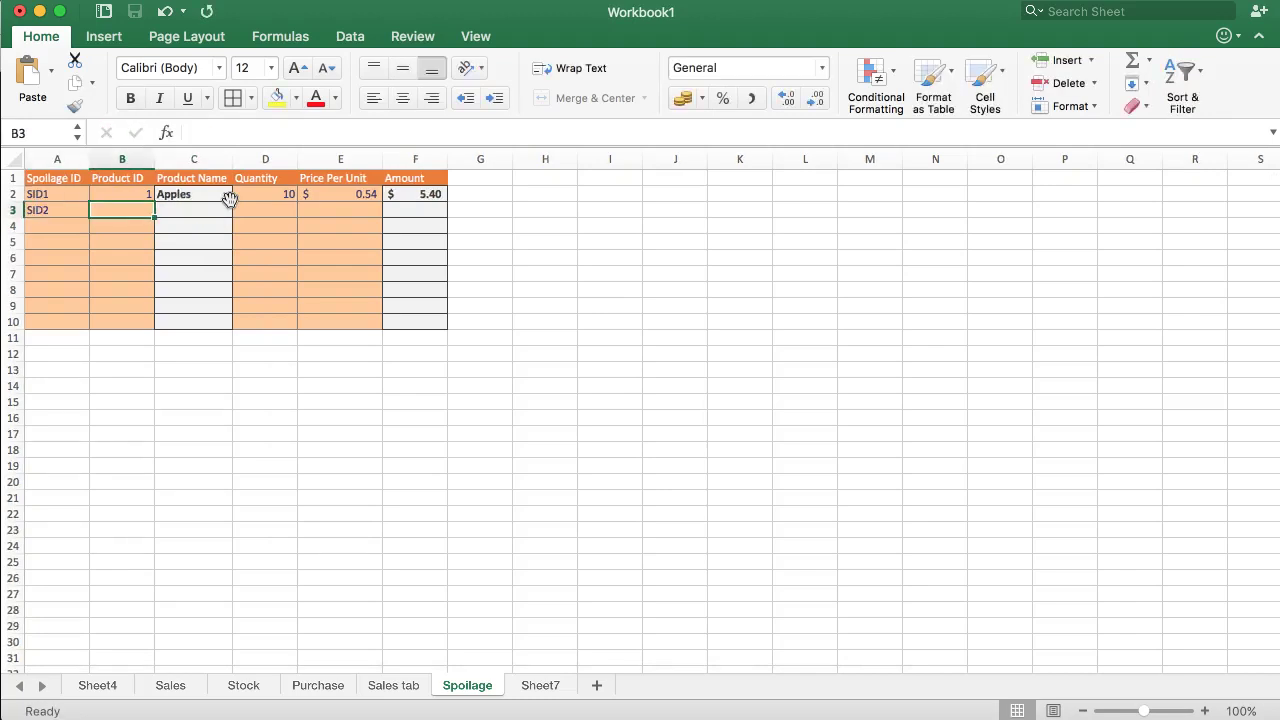
{"action": "key", "text": "Tab"}
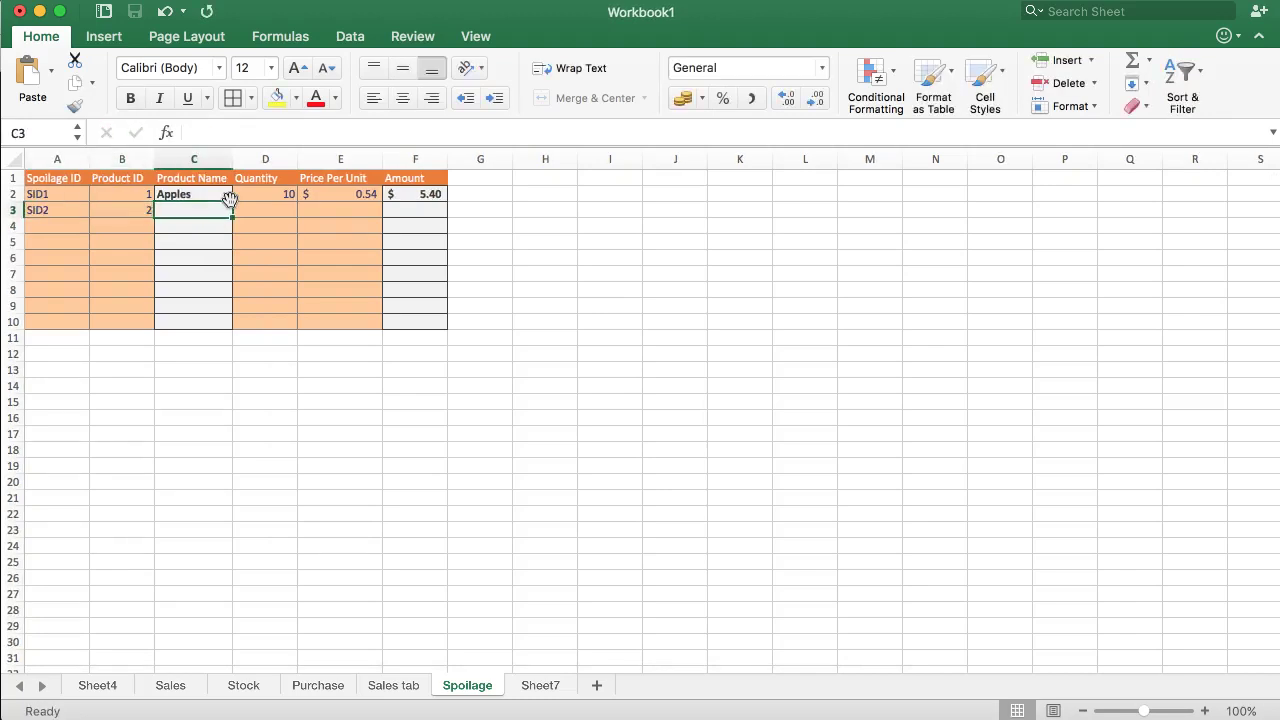
Make the C2 VLOOKUP's table range absolute, Stock!$A$2:$B$7, and fill the Product Name formula down to C10
{"action": "left_click", "coordinate": [210, 194]}
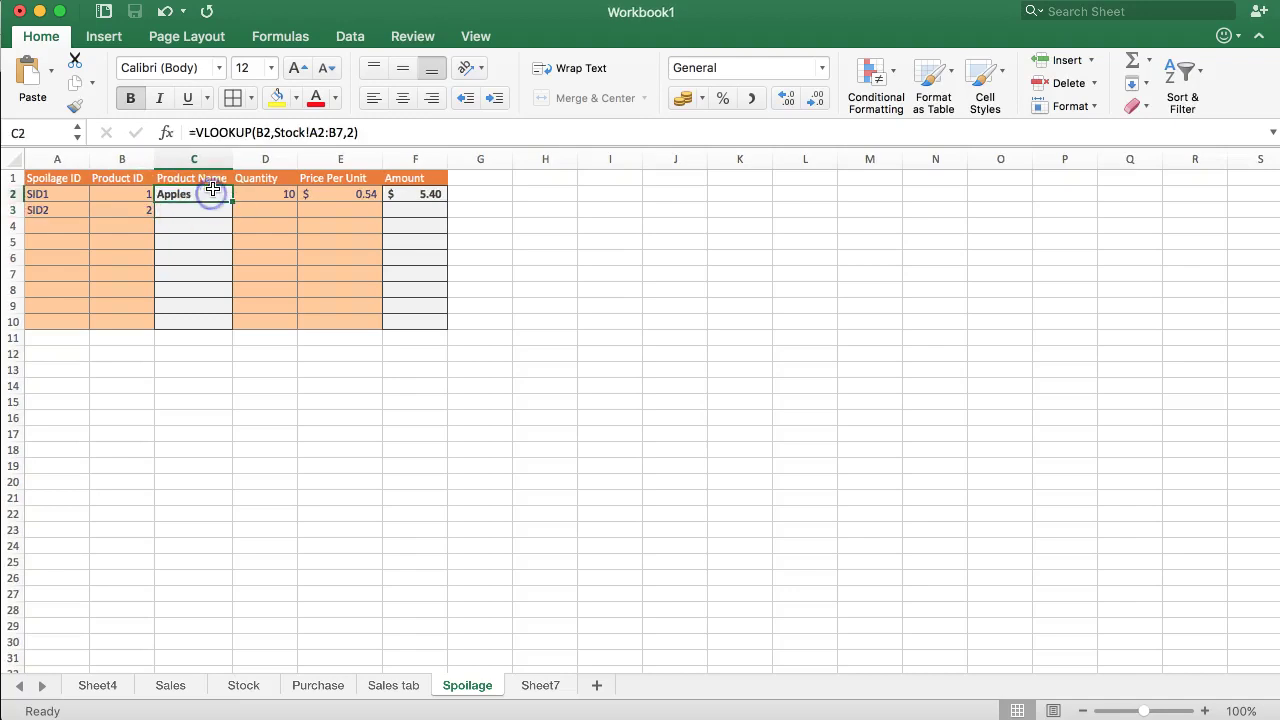
{"action": "left_click", "coordinate": [265, 133]}
{"action": "left_click", "coordinate": [324, 133]}
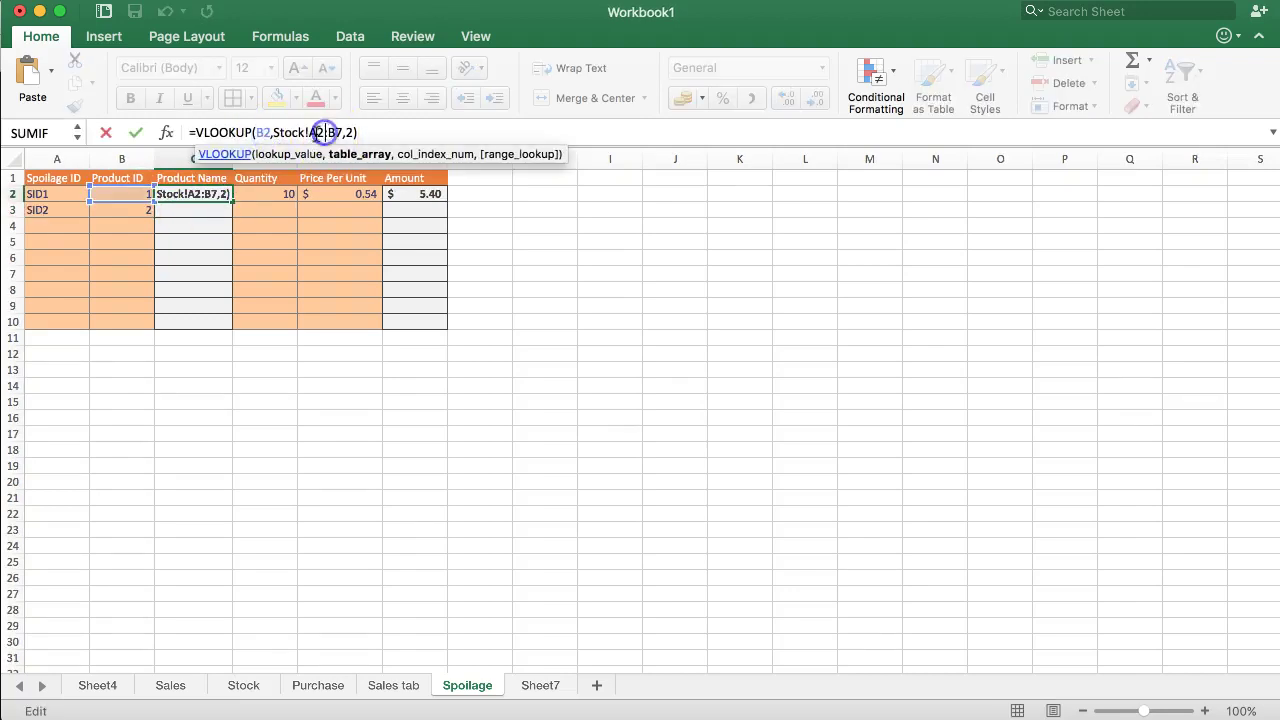
{"action": "key", "text": "F4"}
{"action": "left_click", "coordinate": [335, 133]}
{"action": "key", "text": "F4"}
{"action": "key", "text": "Return"}
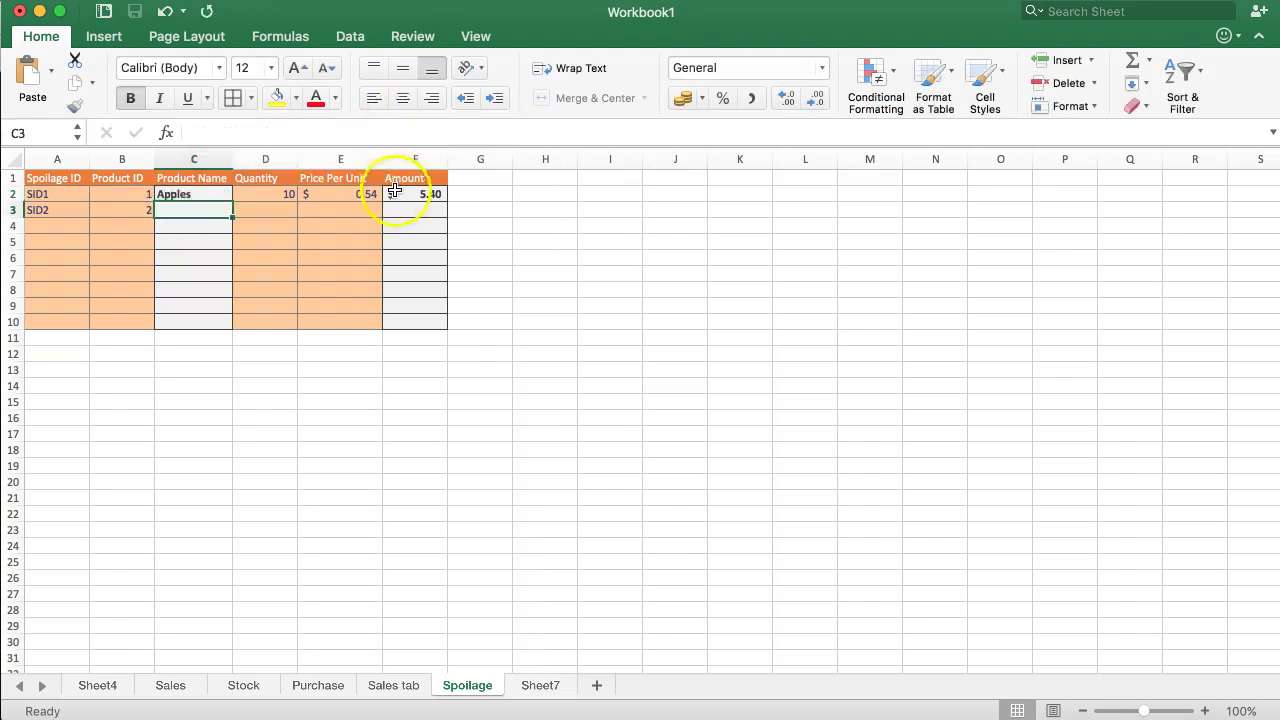
{"action": "left_click", "coordinate": [185, 196]}
{"action": "left_click_drag", "start_coordinate": [233, 202], "coordinate": [230, 328]}
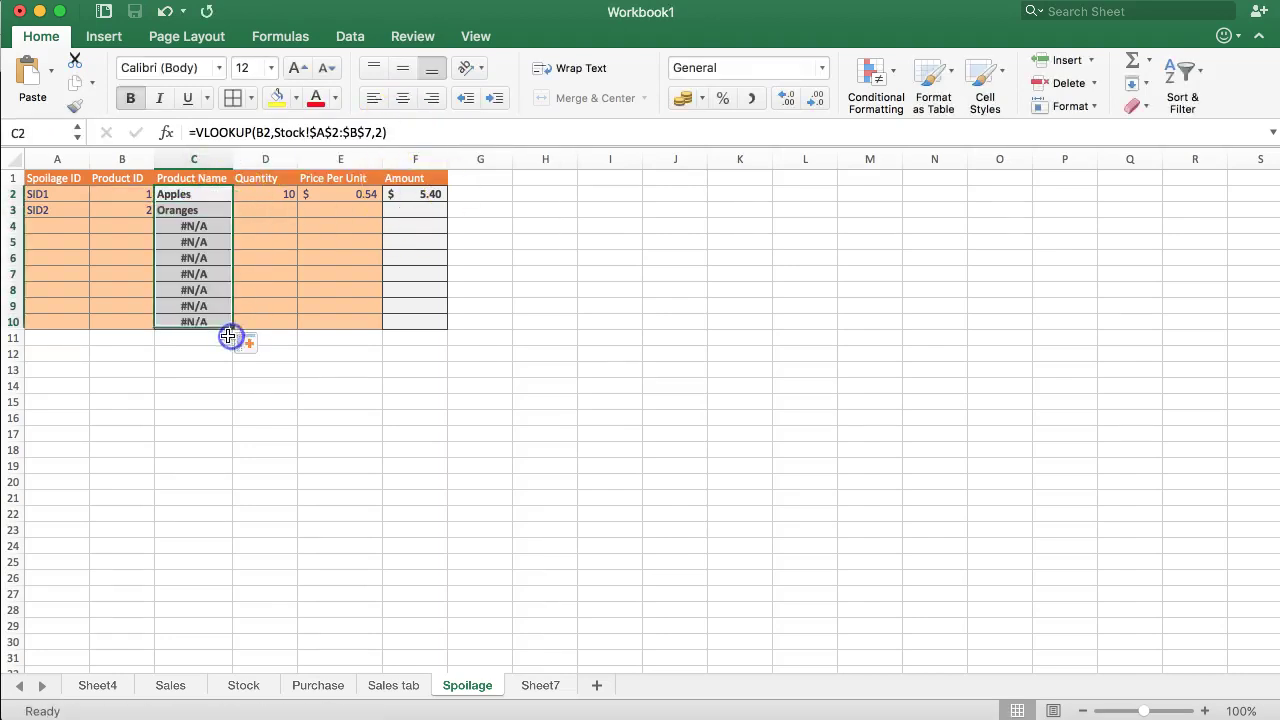
{"action": "left_click", "coordinate": [140, 230]}
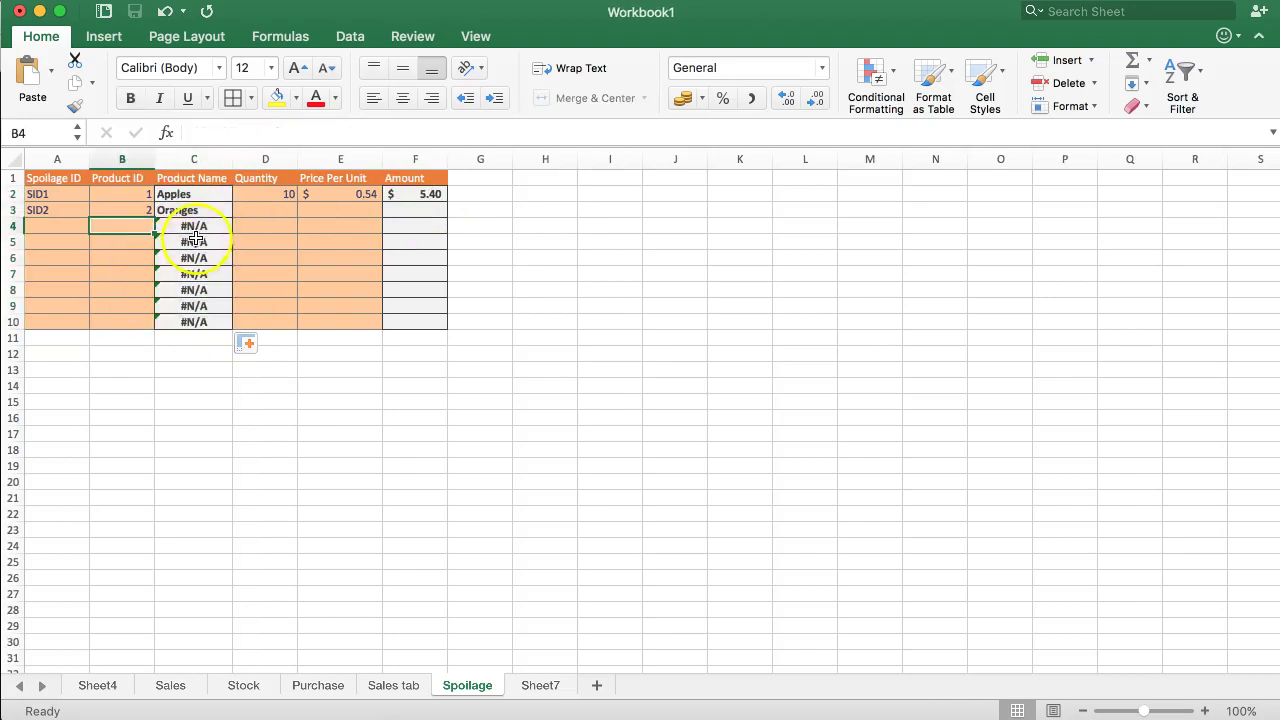
Enter a spoiled quantity of 1000 for Oranges in D3
{"action": "left_click", "coordinate": [217, 213]}
{"action": "left_click", "coordinate": [262, 210]}
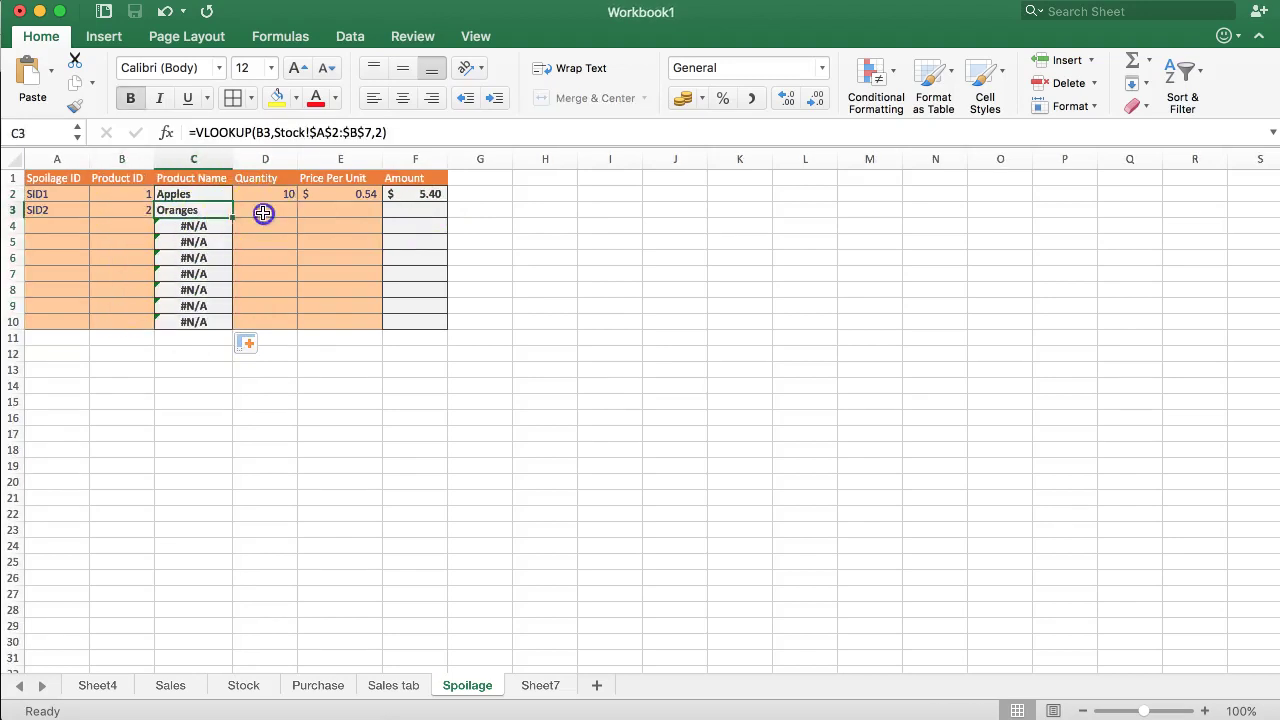
{"action": "type", "text": "10"}
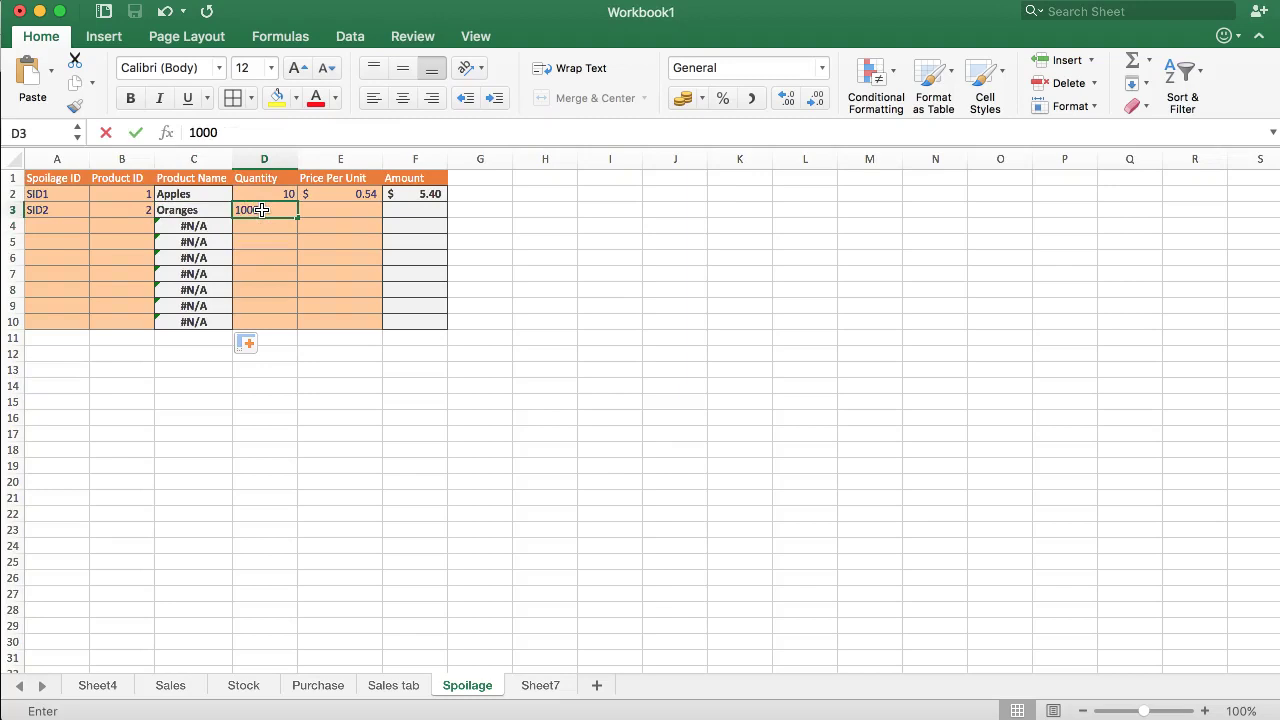
{"action": "type", "text": "00"}
{"action": "key", "text": "Tab"}
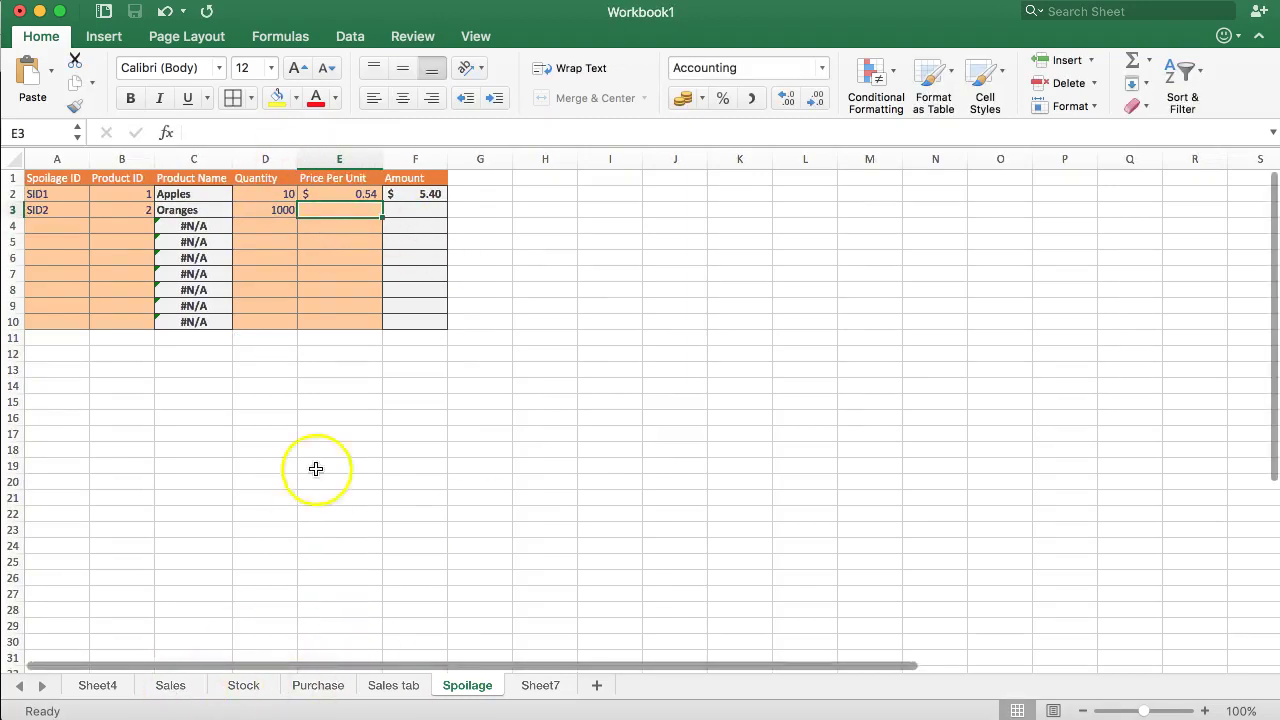
Review the Oranges Amount and Quantity formulas on the Stock sheet with the spoiled quantity included
{"action": "left_click", "coordinate": [268, 209]}
{"action": "left_click", "coordinate": [318, 686]}
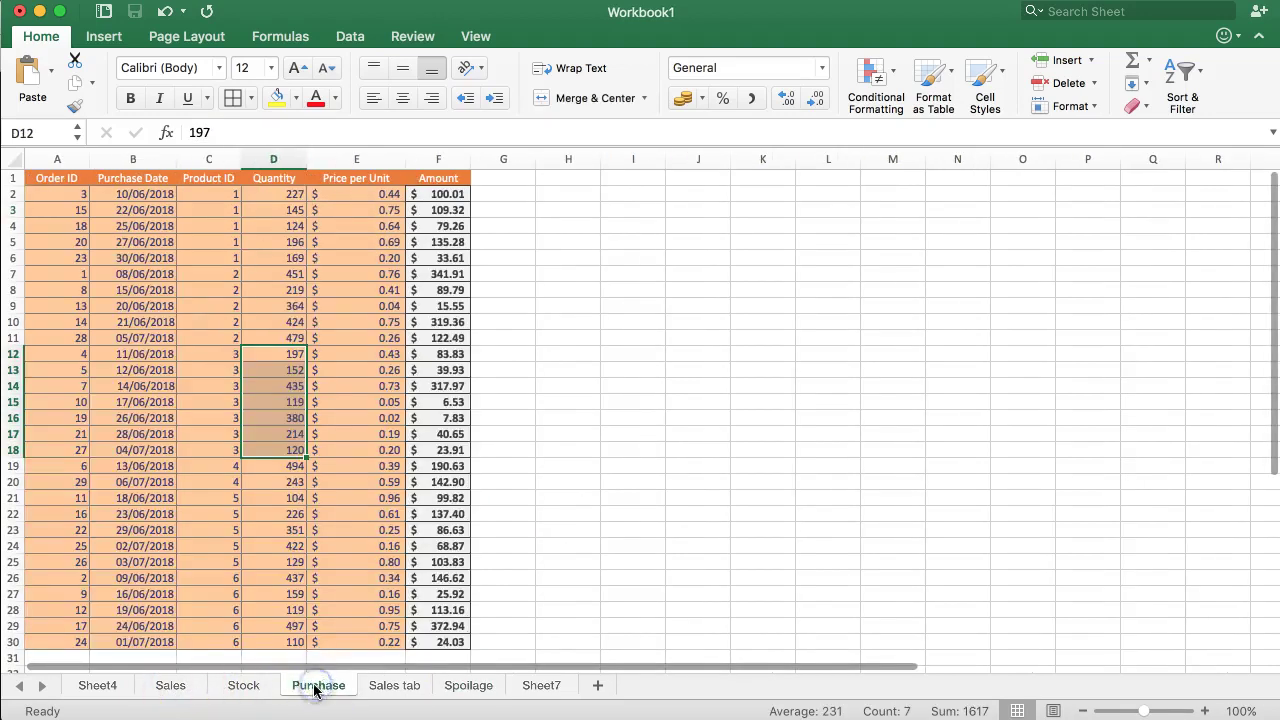
{"action": "left_click", "coordinate": [263, 686]}
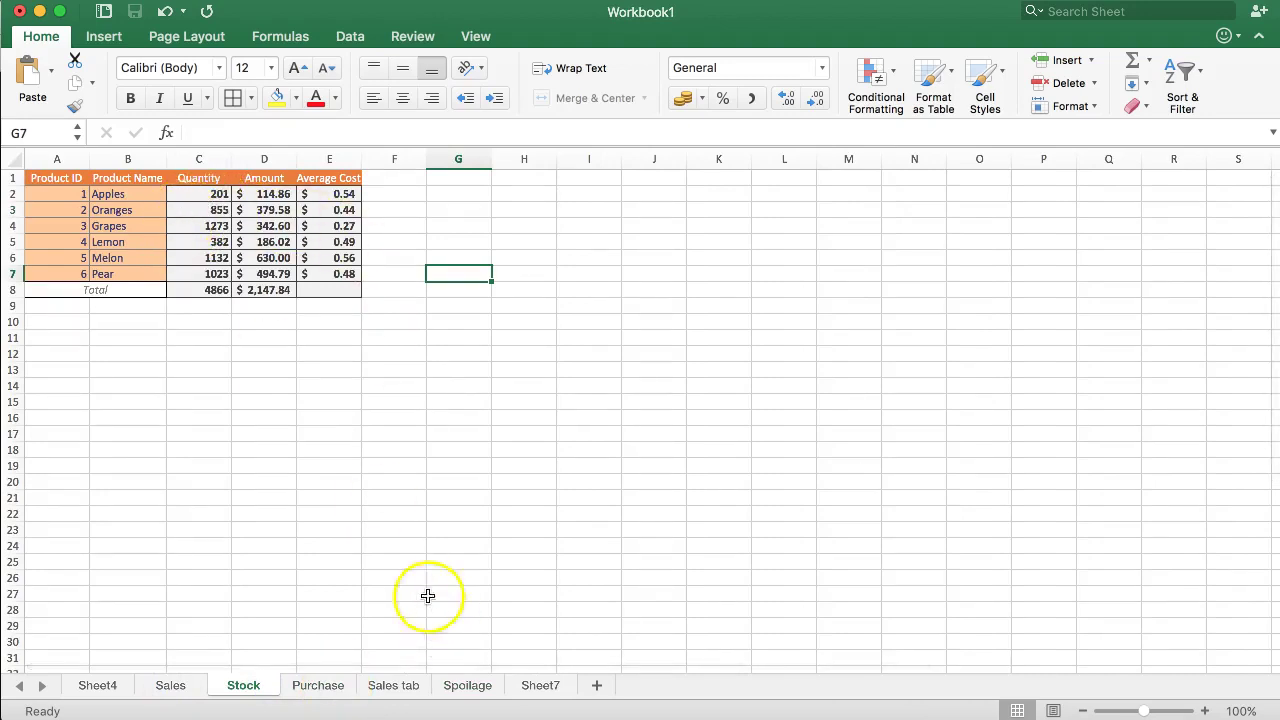
{"action": "left_click", "coordinate": [262, 209]}
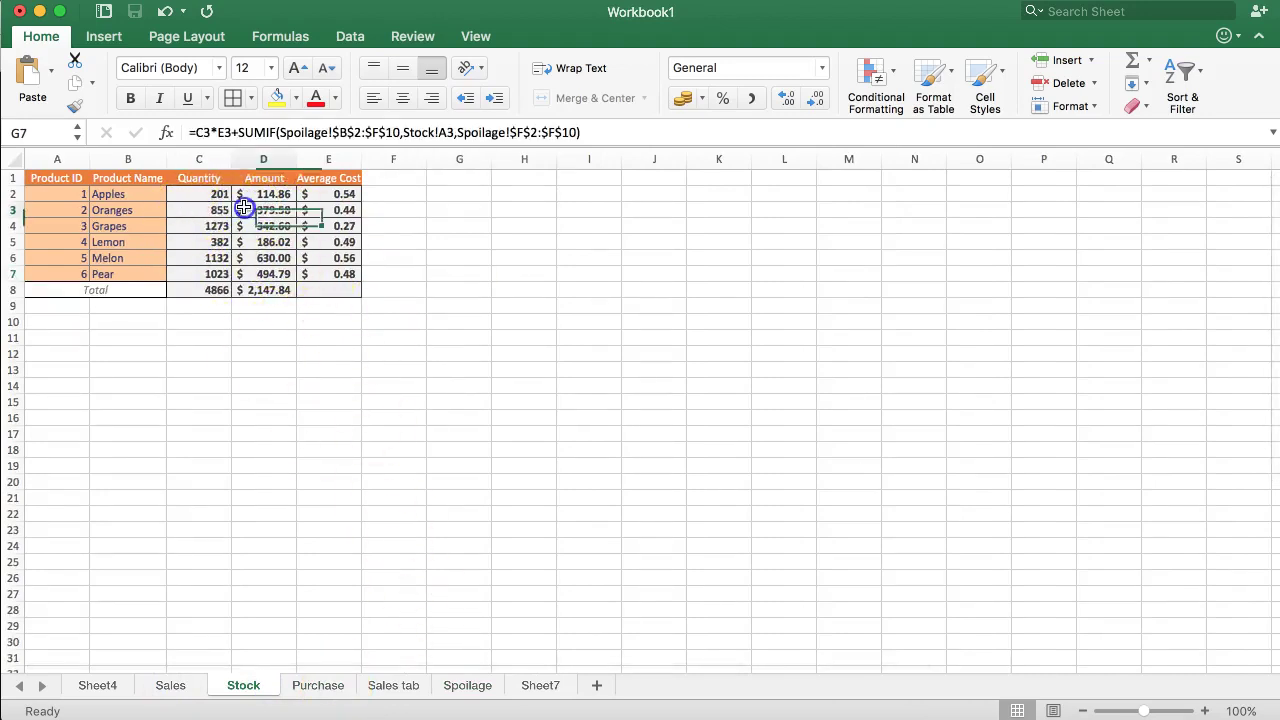
{"action": "left_click", "coordinate": [219, 209]}
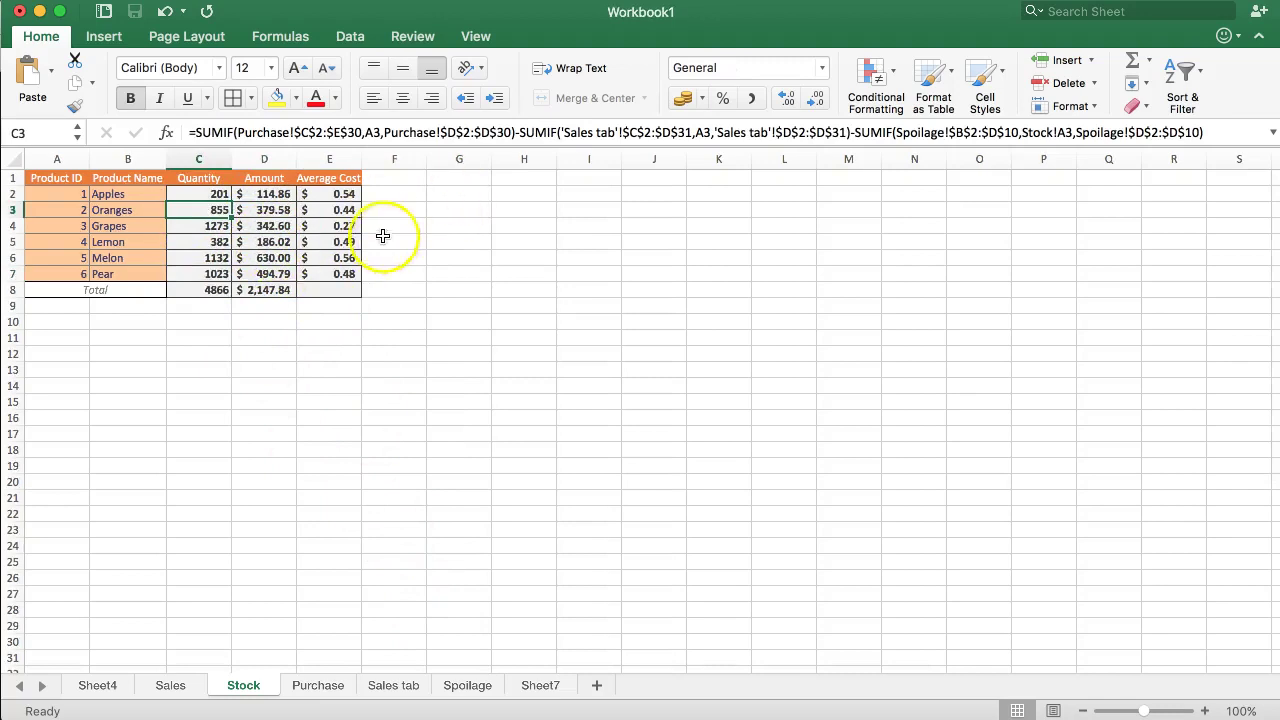
Clear the Oranges spoilage quantity in D3 to compare the Stock sheet's figures without it, and re-enter 1000
{"action": "left_click", "coordinate": [465, 688]}
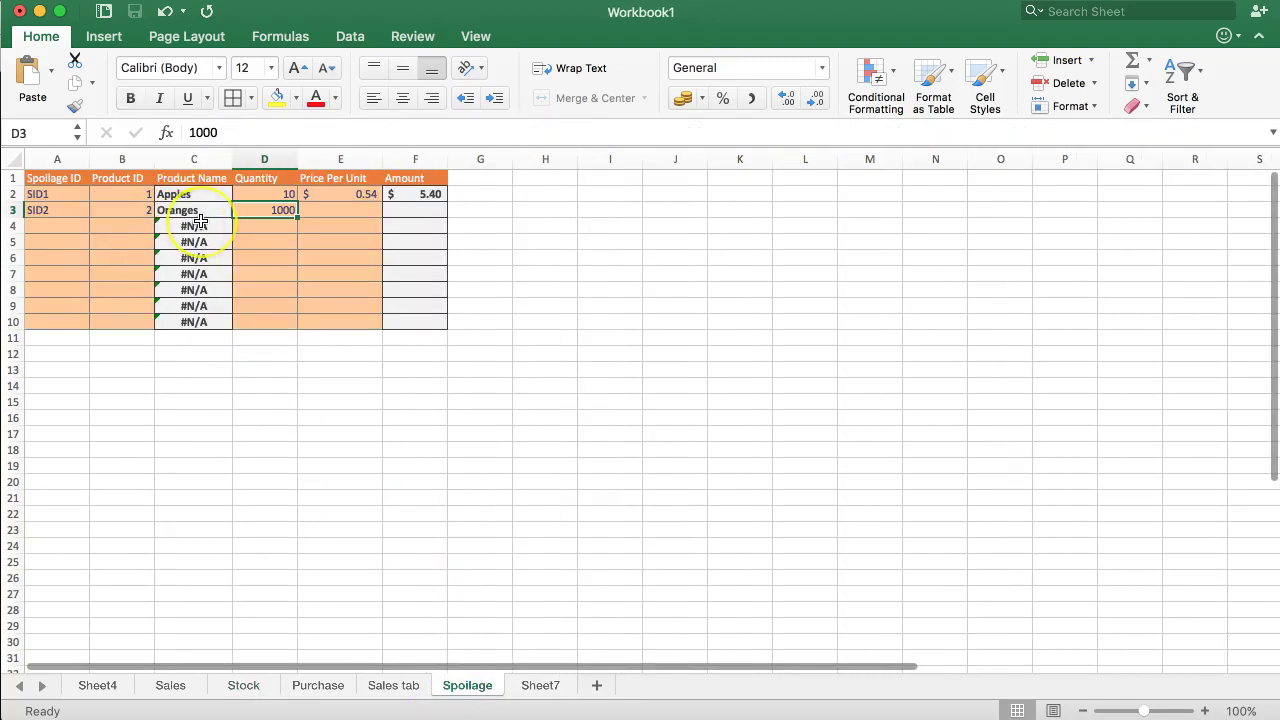
{"action": "left_click", "coordinate": [236, 682]}
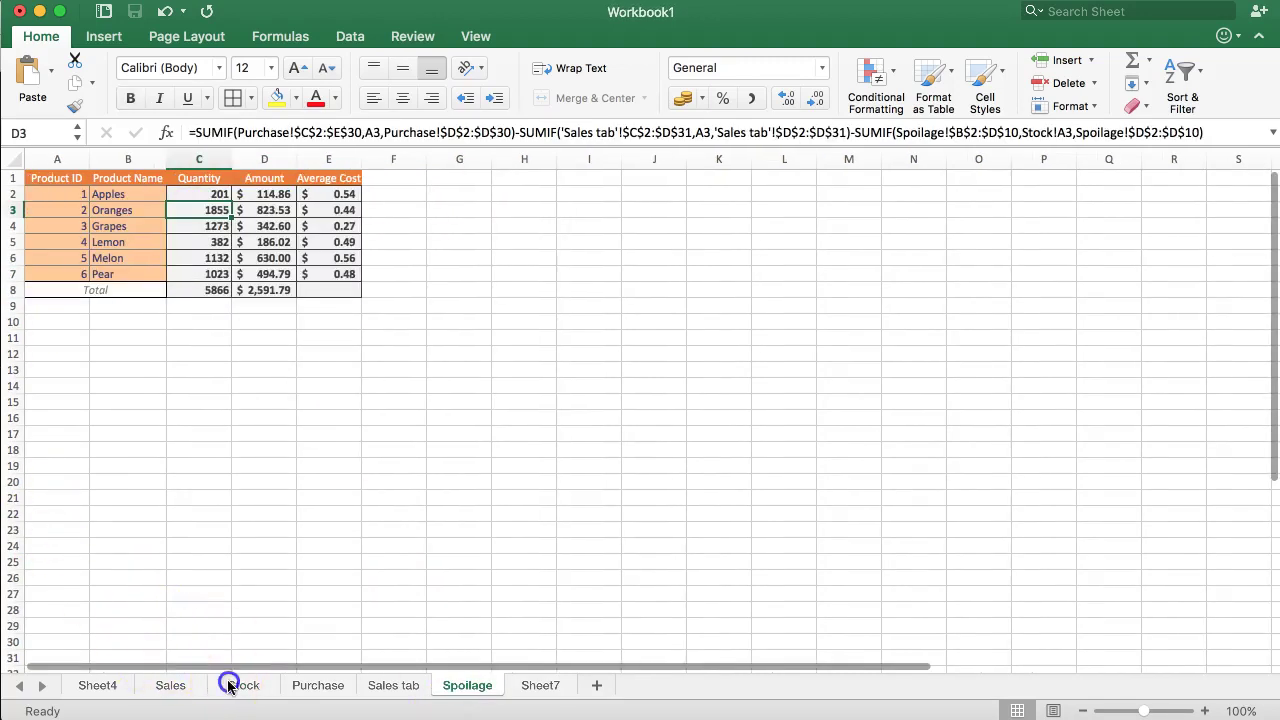
{"action": "left_click", "coordinate": [335, 211]}
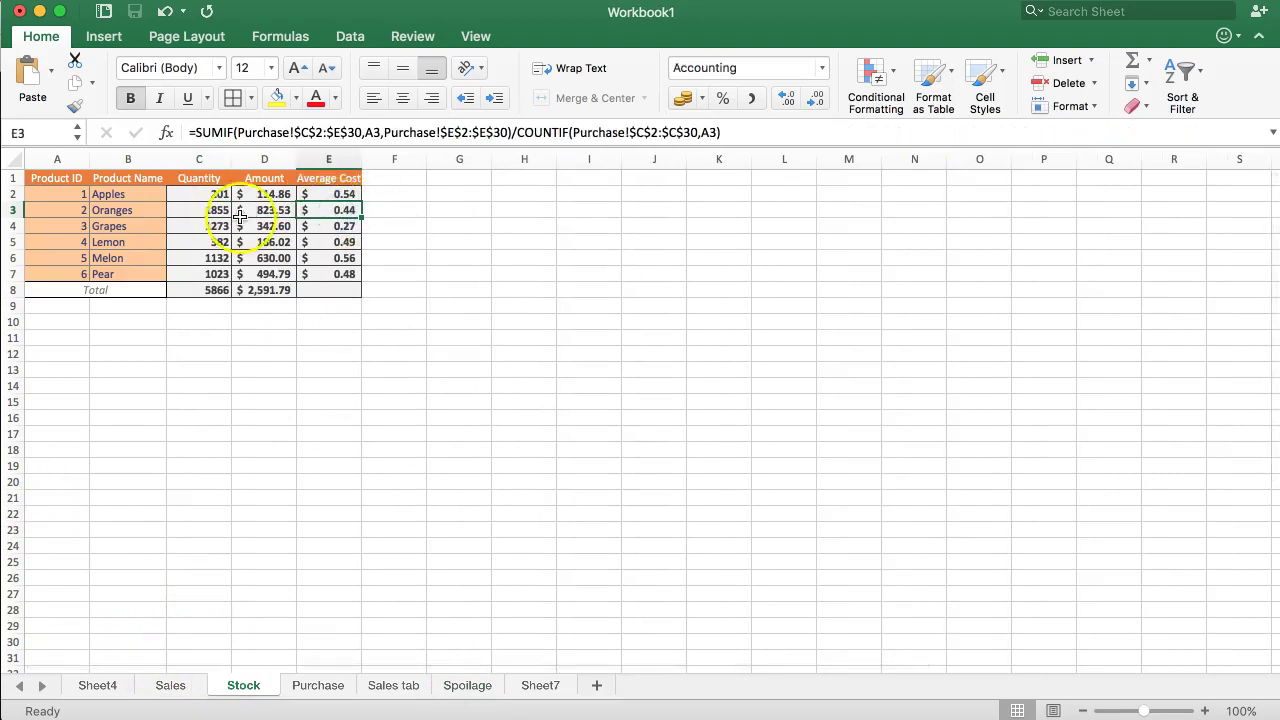
{"action": "left_click", "coordinate": [215, 212]}
{"action": "left_click", "coordinate": [467, 685]}
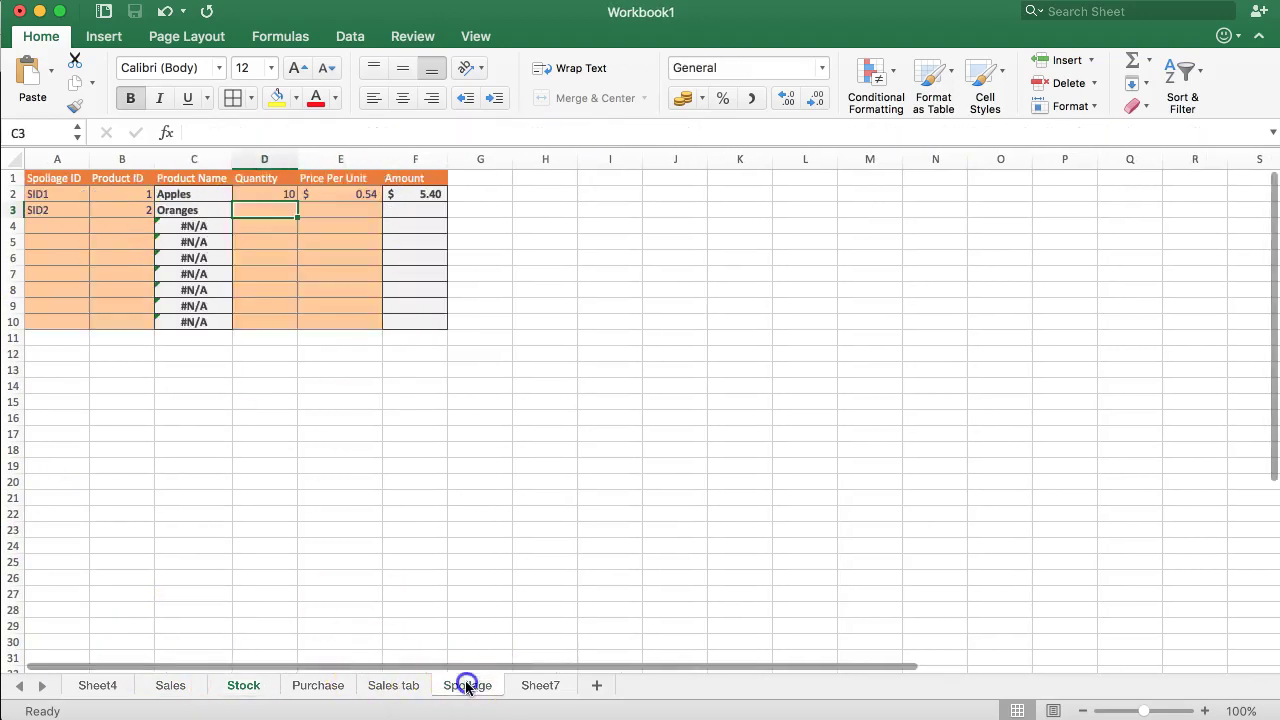
{"action": "type", "text": "1000"}
{"action": "key", "text": "Return"}
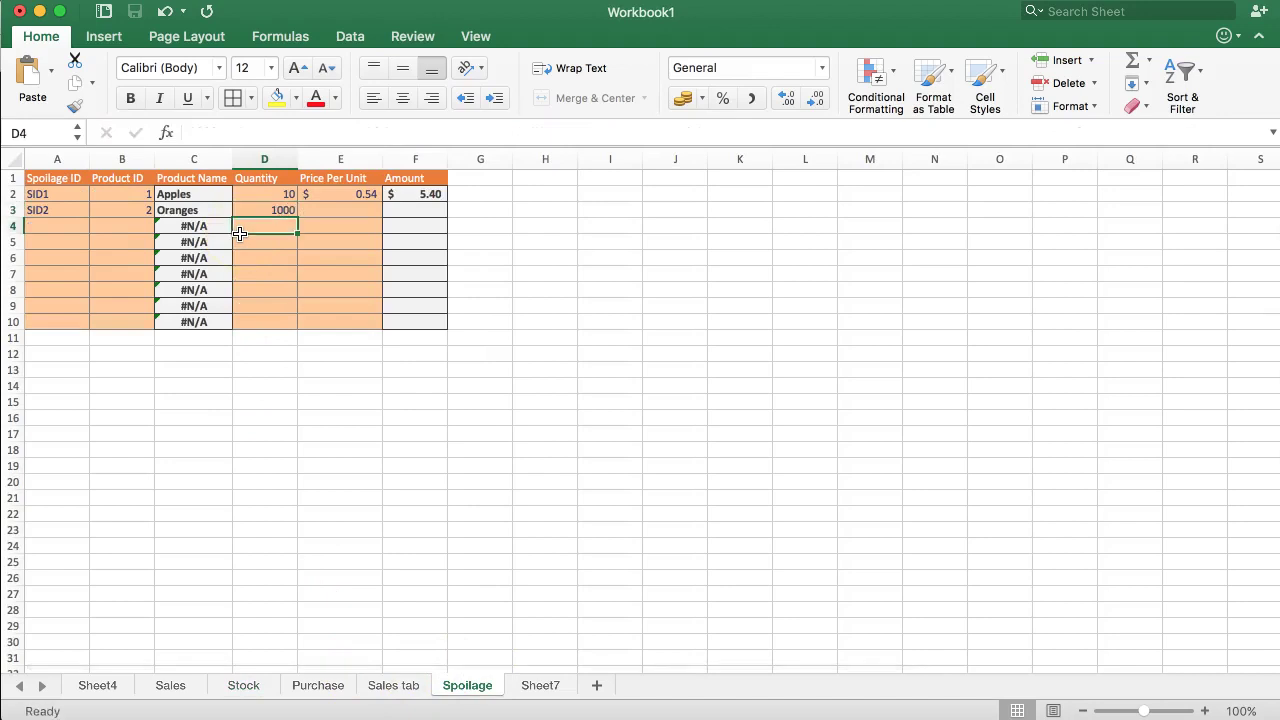
Look up the Oranges average cost on the Stock sheet and enter 0.44 as its Price Per Unit in Spoilage E3
{"action": "left_click", "coordinate": [240, 693]}
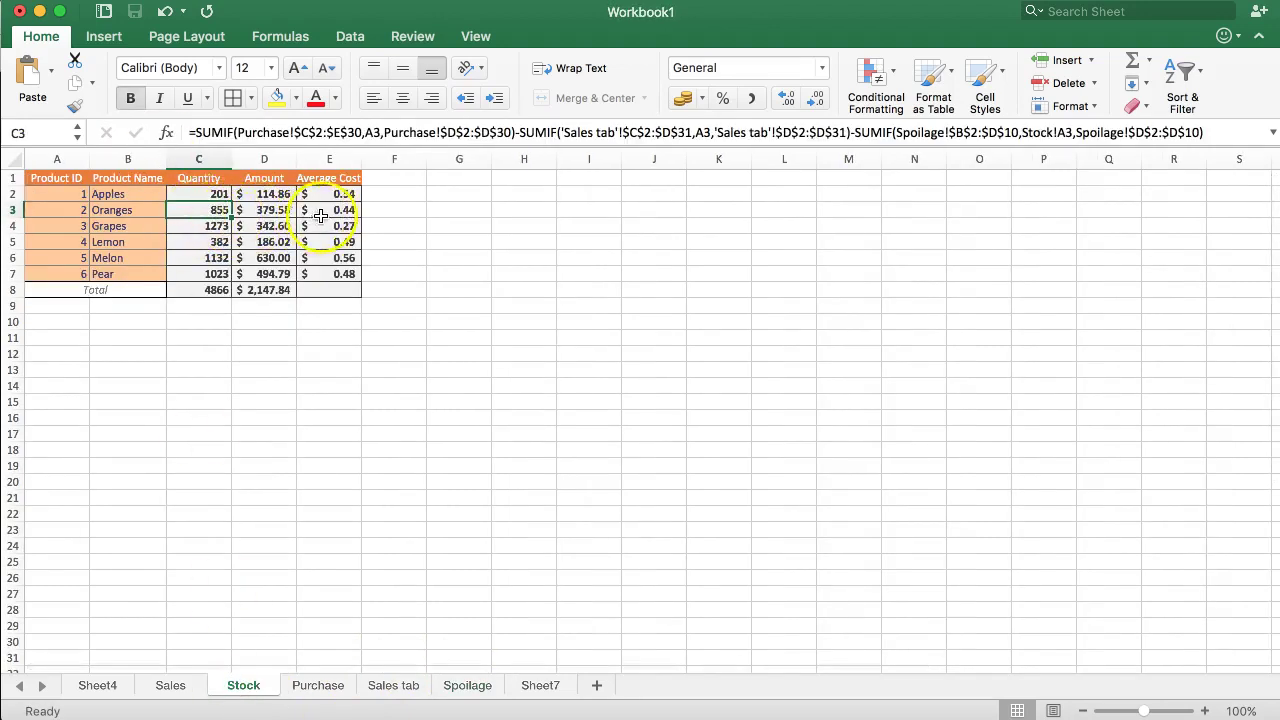
{"action": "left_click", "coordinate": [380, 689]}
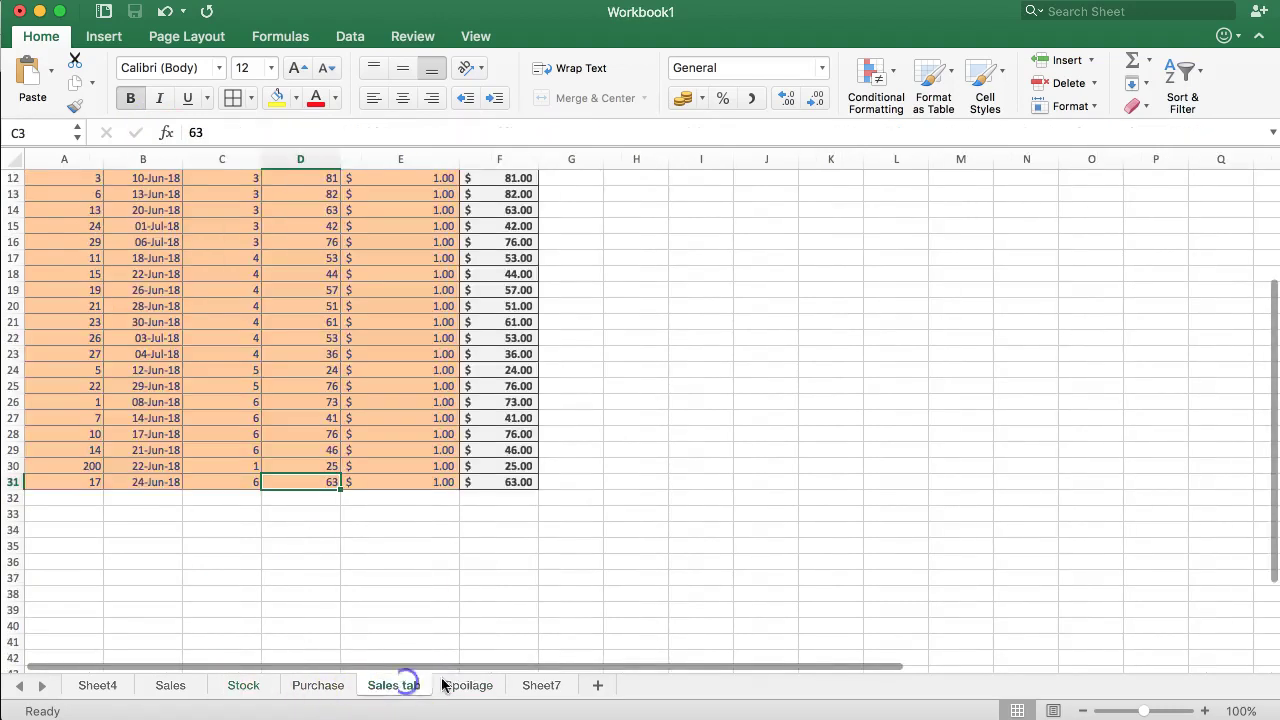
{"action": "left_click", "coordinate": [466, 687]}
{"action": "left_click", "coordinate": [350, 195]}
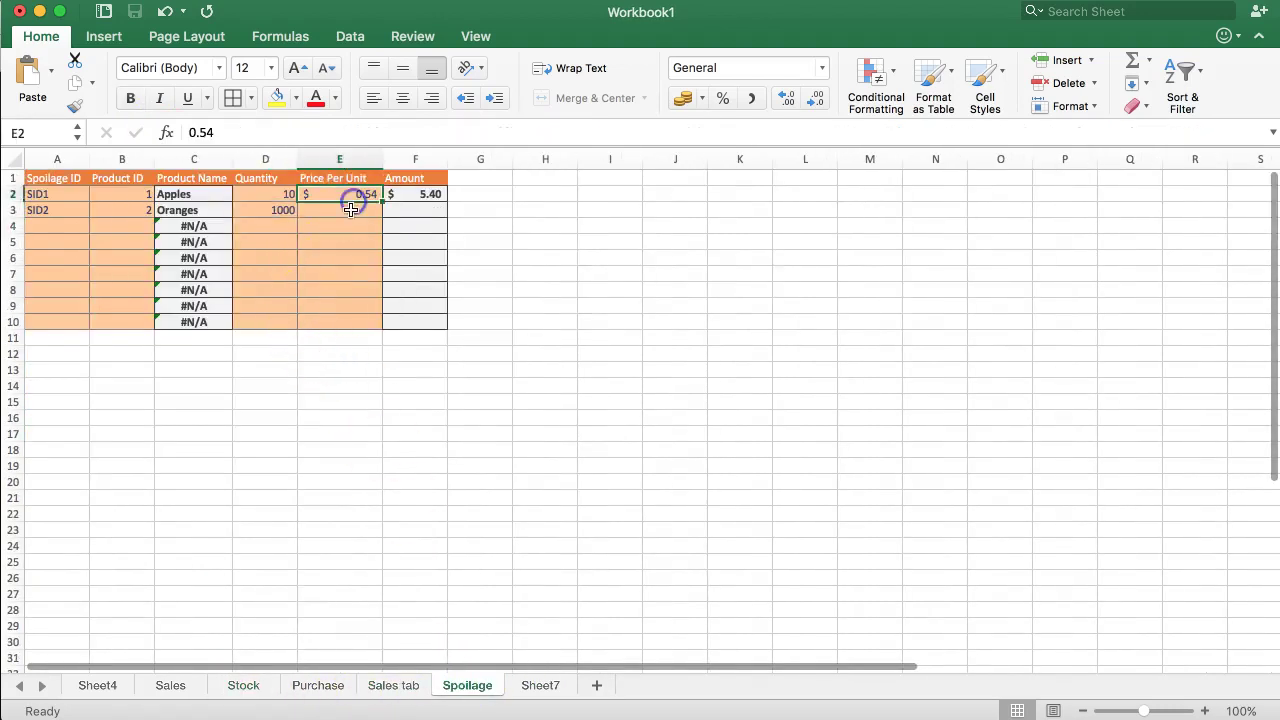
{"action": "left_click", "coordinate": [354, 205]}
{"action": "type", "text": "0.44"}
{"action": "key", "text": "Return"}
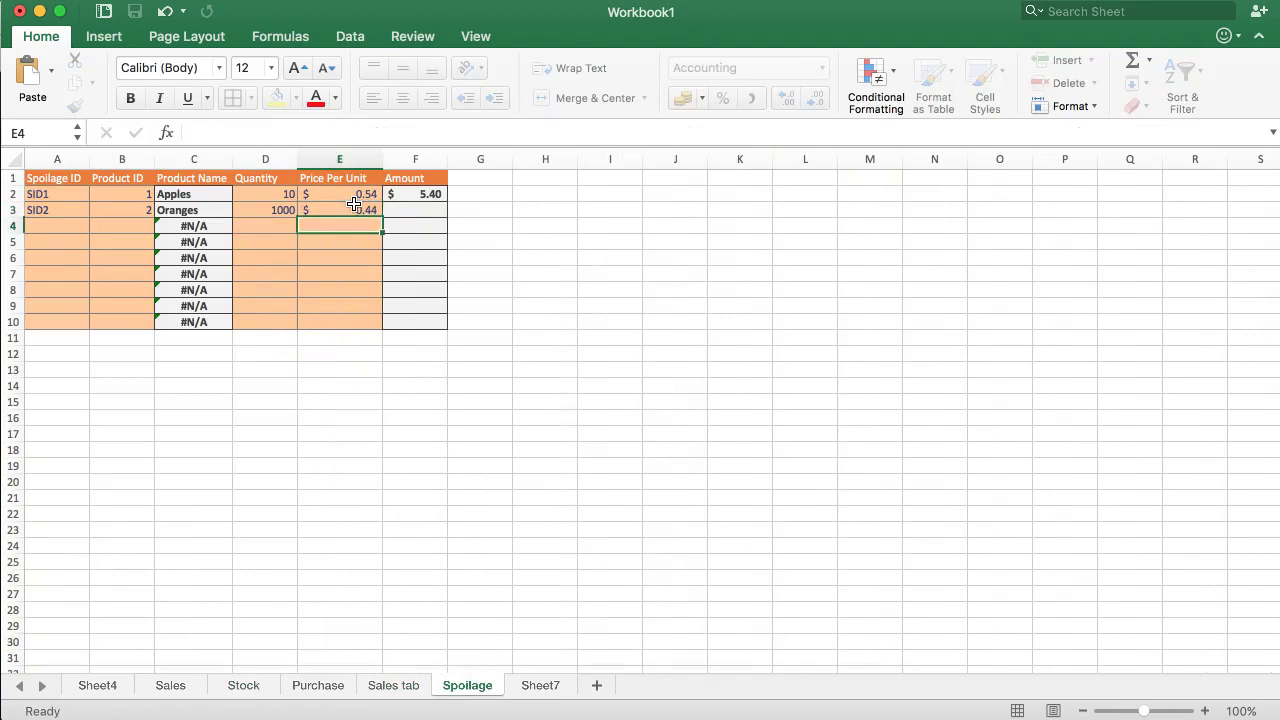
Fill the Spoilage Amount formula =D2*E2 down from F2 to F3
{"action": "left_click", "coordinate": [414, 208]}
{"action": "left_click", "coordinate": [430, 193]}
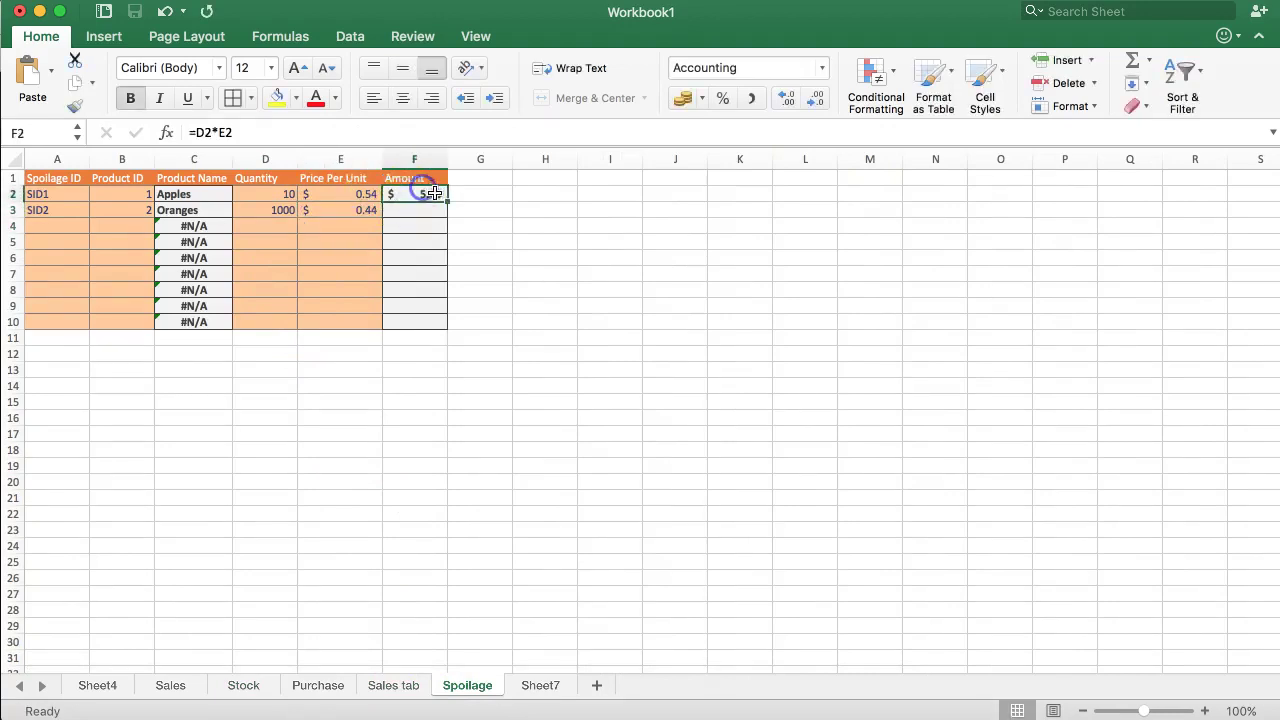
{"action": "left_click_drag", "start_coordinate": [444, 200], "coordinate": [446, 220]}
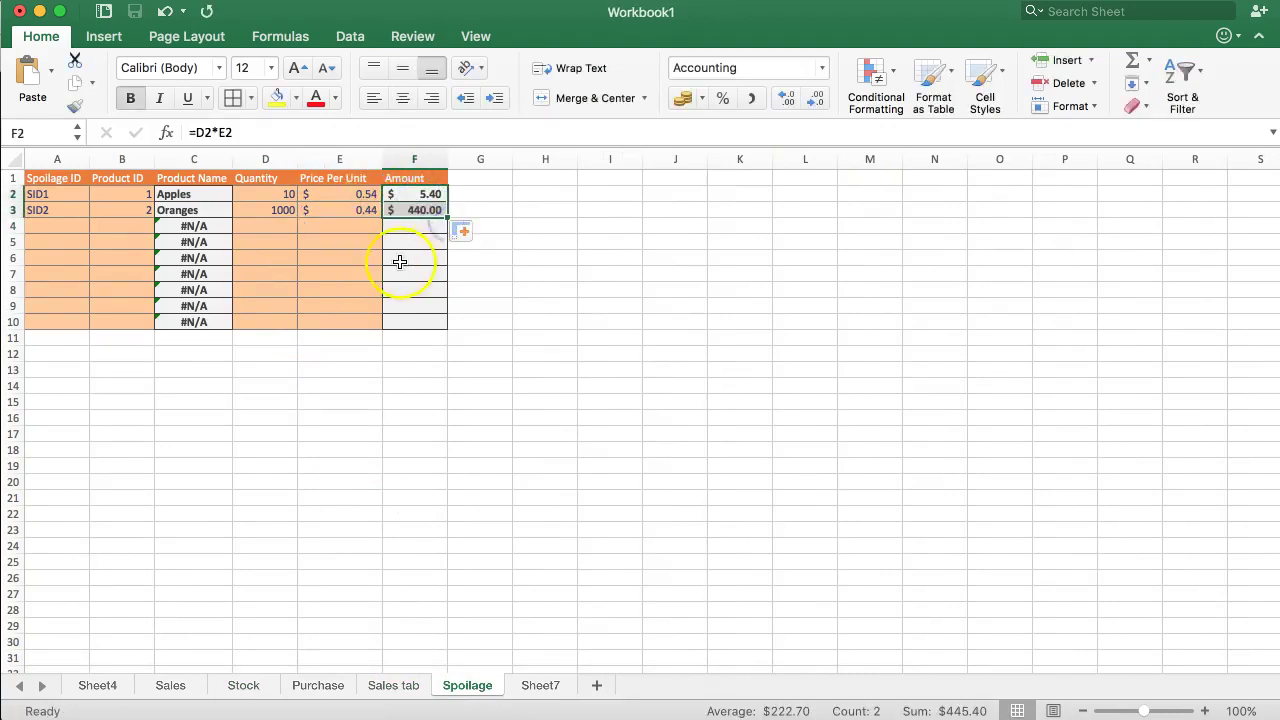
{"action": "left_click", "coordinate": [336, 262]}
Check the Oranges Amount and Product Name formulas on the Spoilage sheet and the Oranges Amount on the Stock sheet
{"action": "left_click", "coordinate": [414, 211]}
{"action": "left_click", "coordinate": [236, 210]}
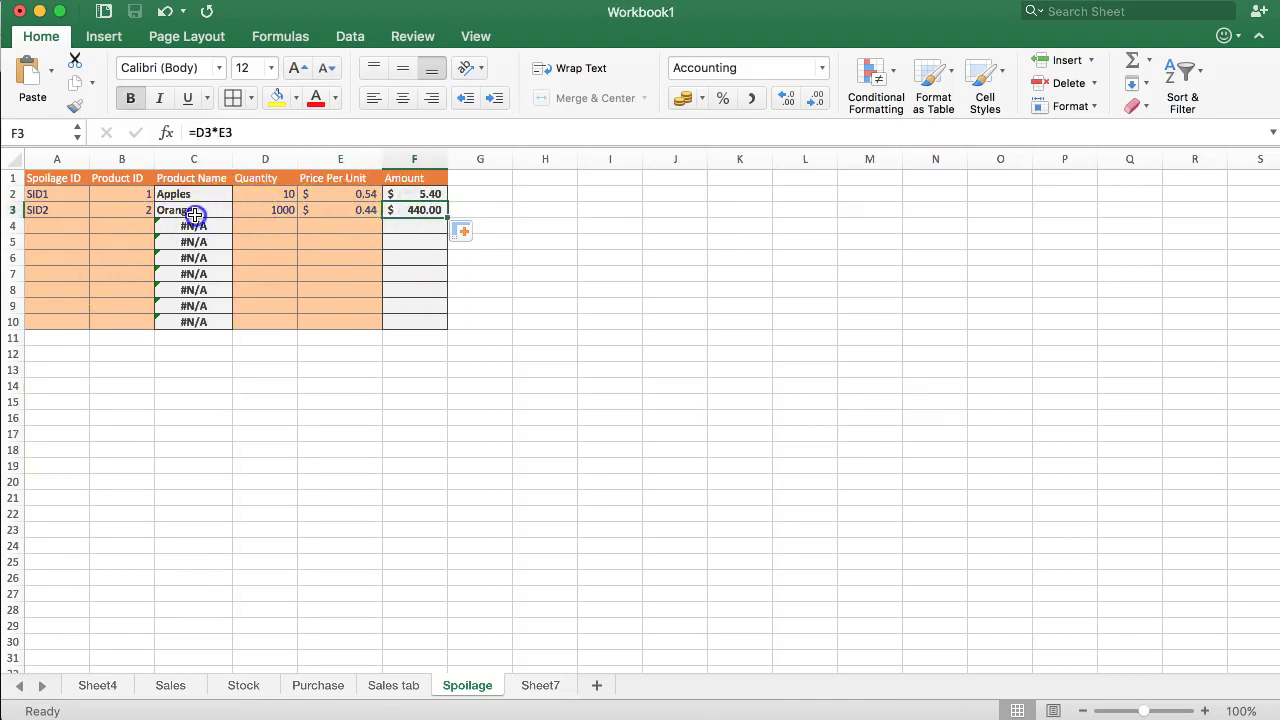
{"action": "left_click", "coordinate": [194, 214]}
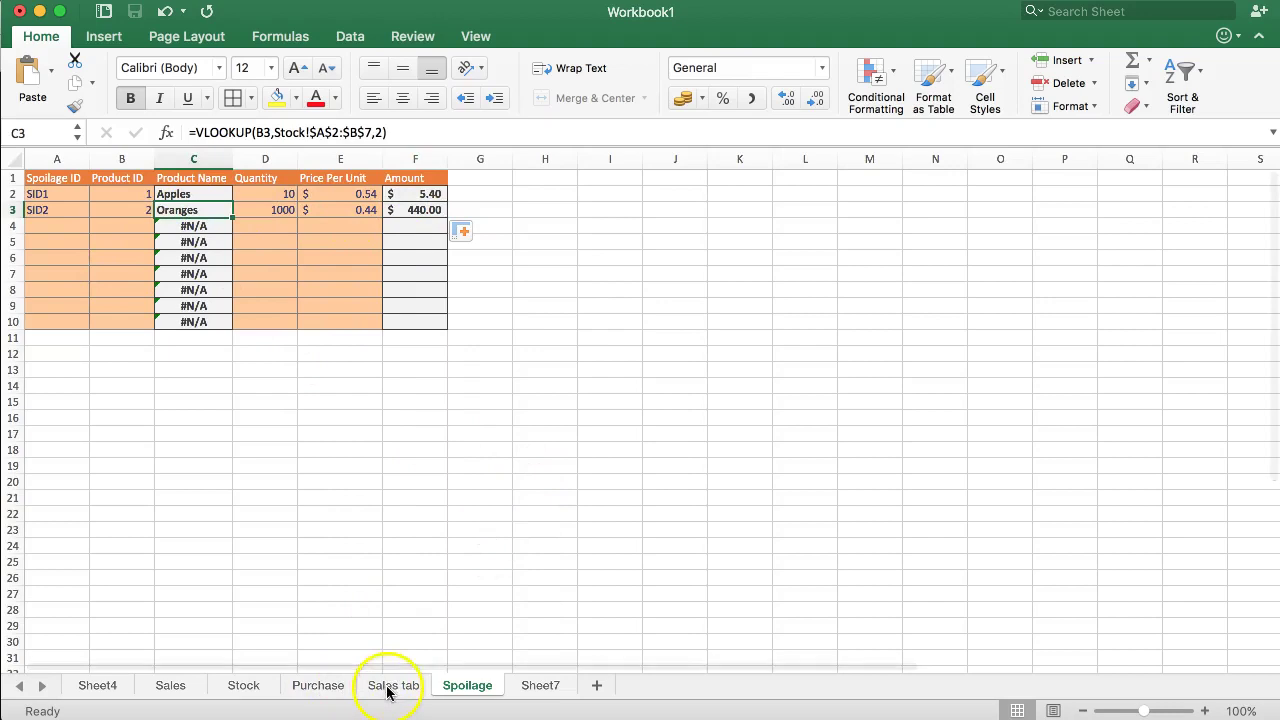
{"action": "left_click", "coordinate": [240, 685]}
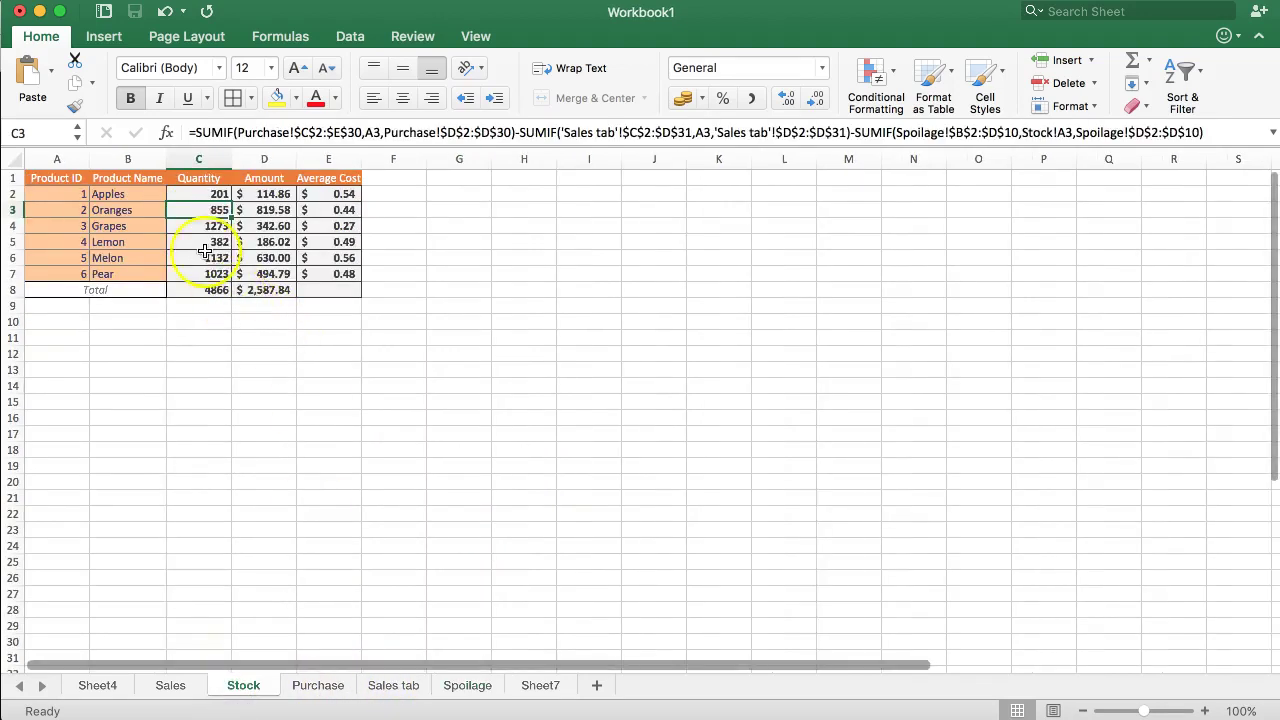
{"action": "left_click", "coordinate": [258, 209]}
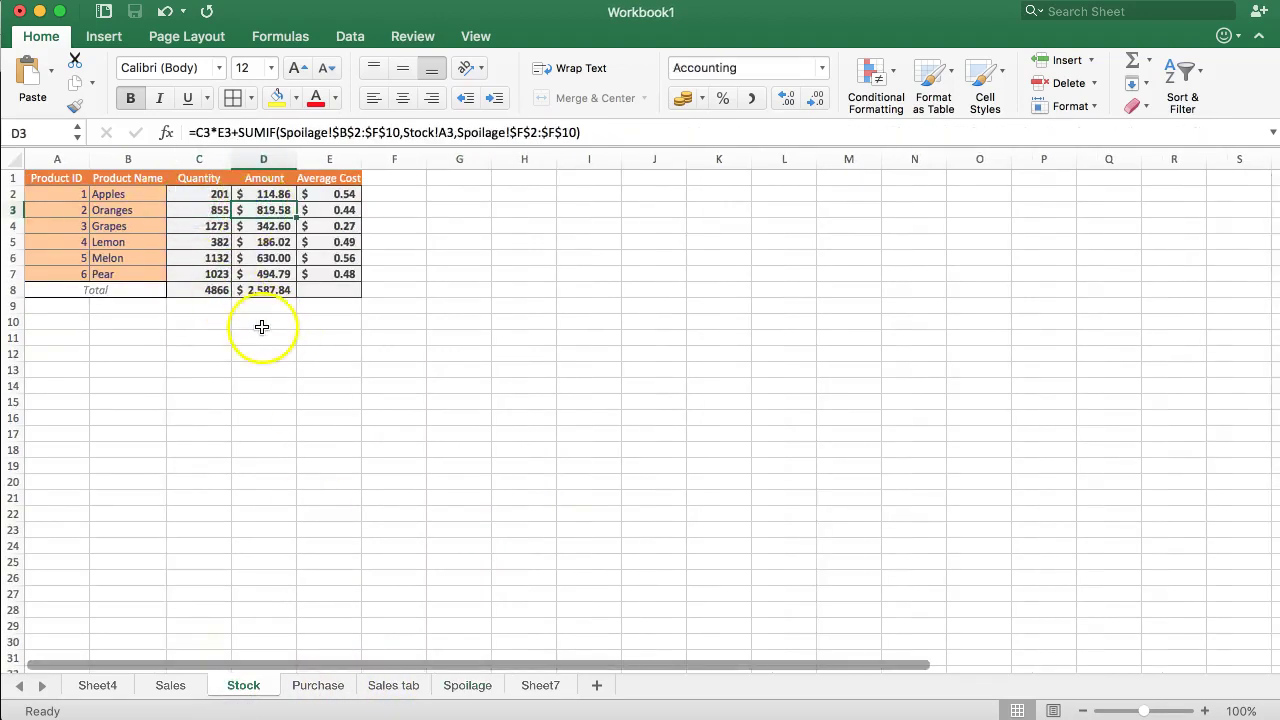